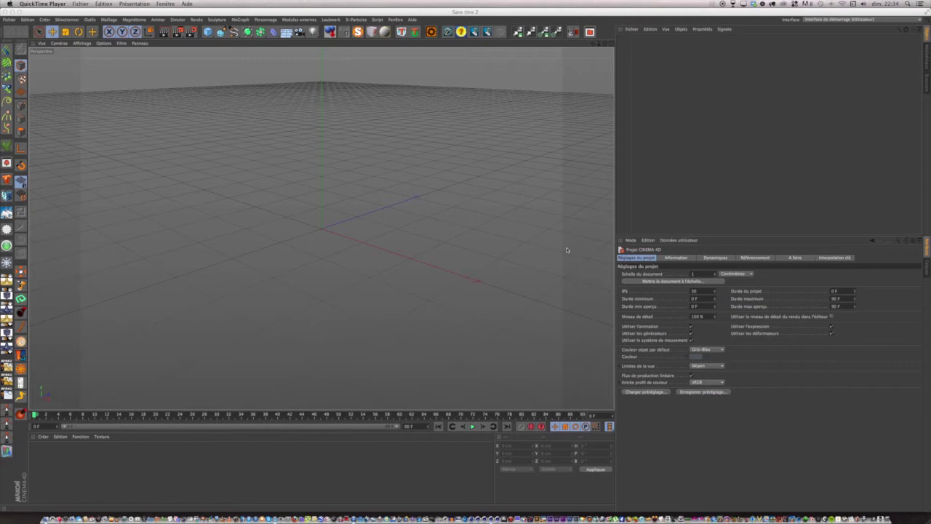
Load the saved user project preset with 25 FPS and a 1000-frame duration
left_click(651, 389)
left_click(644, 392)
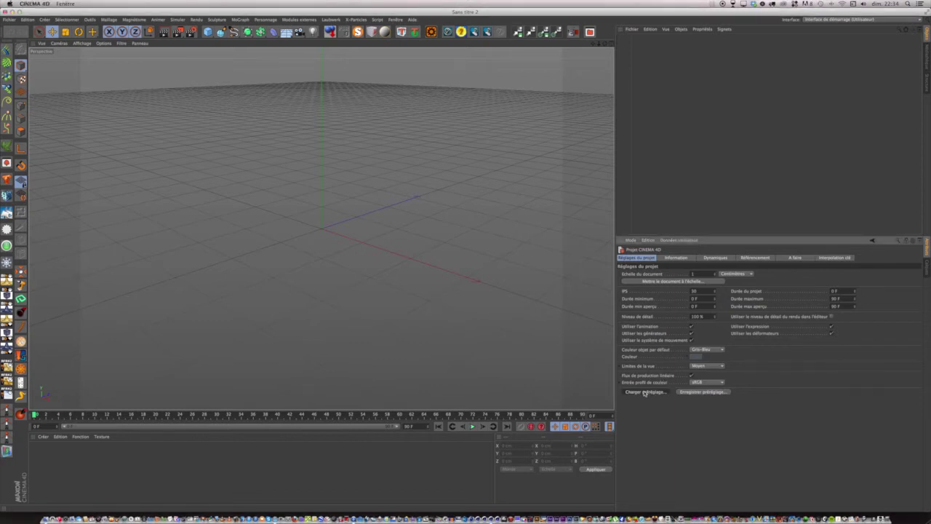
double_click(620, 392)
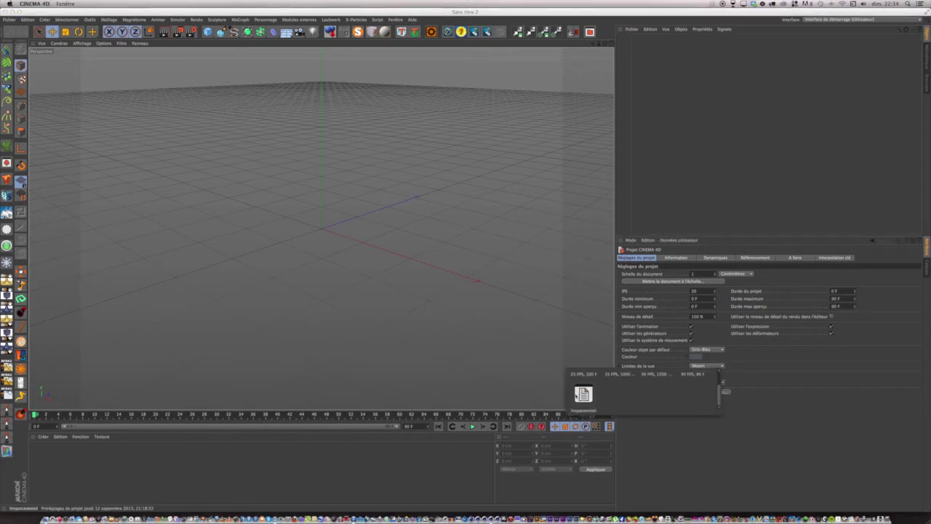
double_click(577, 395)
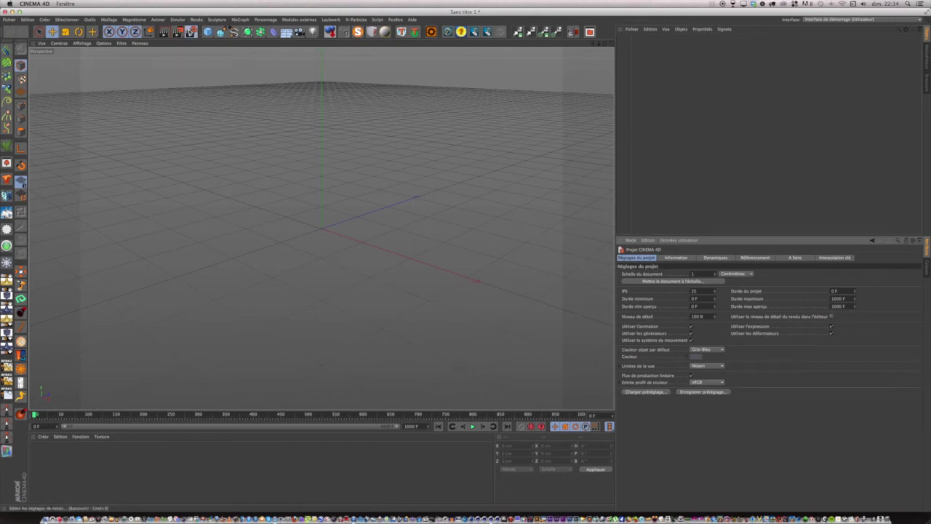
Load the saved user render preset (HDV/HDTV 720 25, 1280 x 720, all frames) and make it the active render setting
left_click(191, 32)
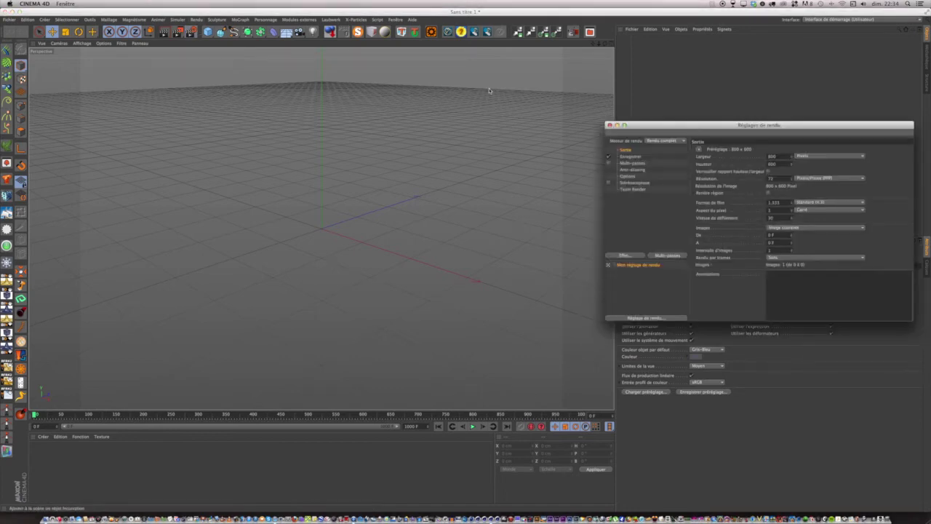
left_click(621, 318)
mouse_move(720, 403)
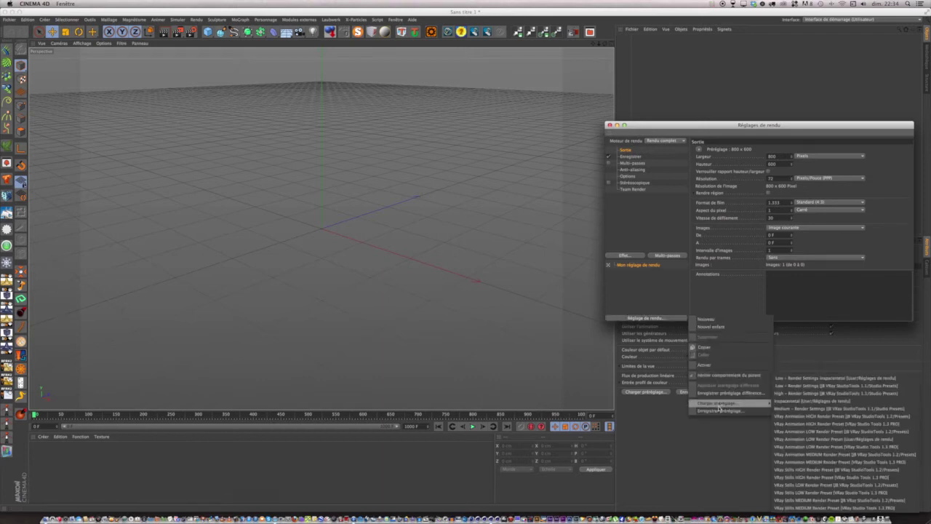
left_click(786, 402)
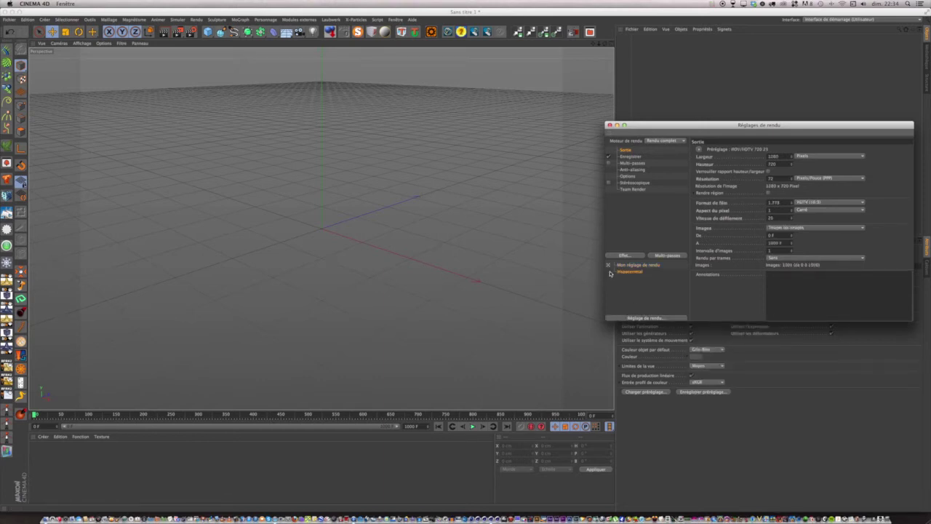
left_click(609, 272)
left_click(633, 318)
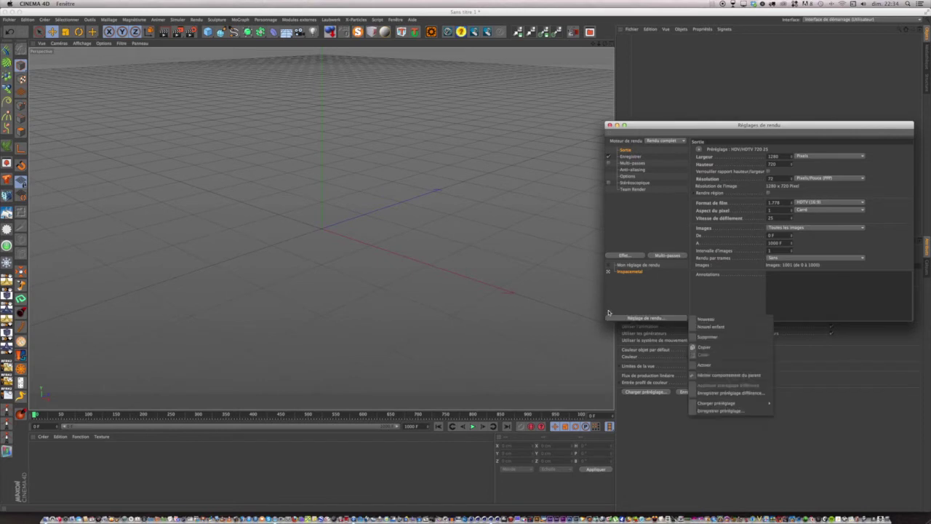
left_click(644, 320)
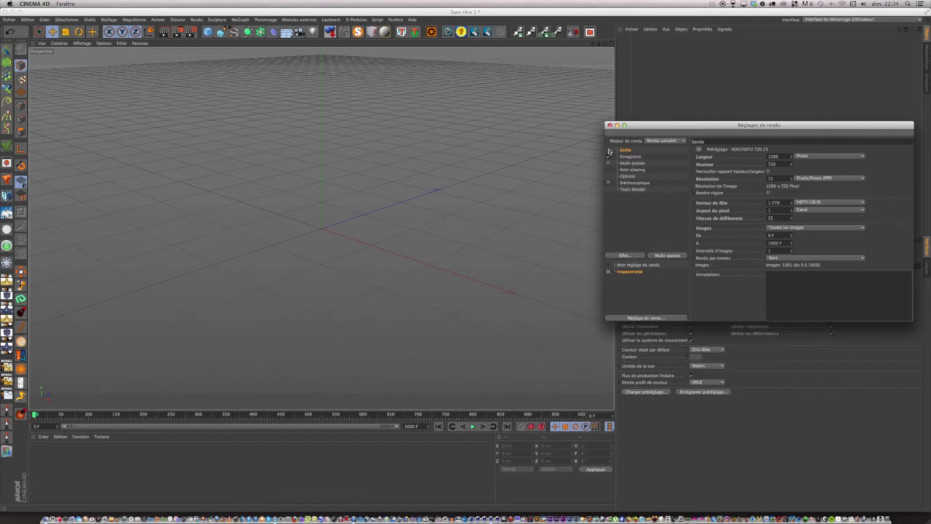
left_click(609, 125)
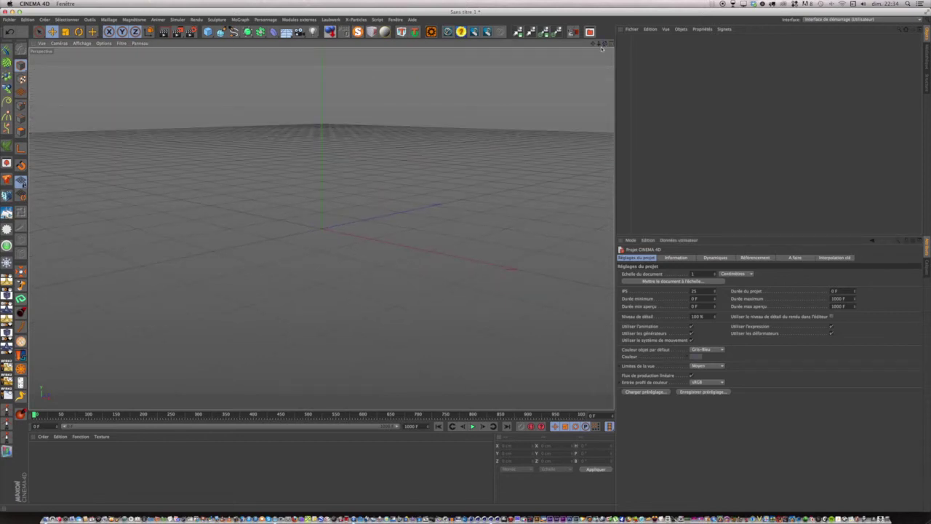
left_click_drag(592, 44, 593, 141)
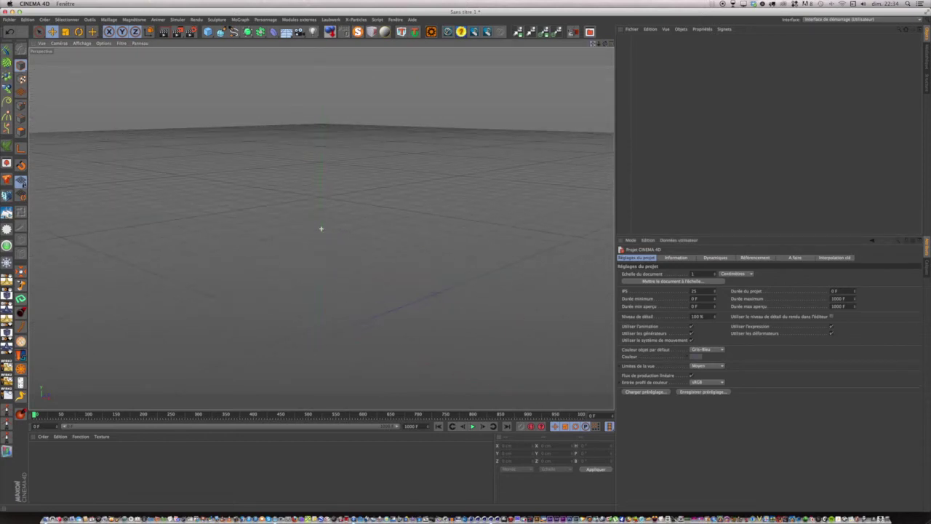
left_click_drag(593, 44, 589, 46)
left_click_drag(593, 45, 607, 47)
mouse_move(605, 45)
left_mouse_down()
mouse_move(605, 36)
mouse_move(604, 62)
mouse_move(604, 32)
mouse_move(604, 62)
mouse_move(599, 44)
mouse_move(593, 59)
mouse_move(593, 46)
left_mouse_up()
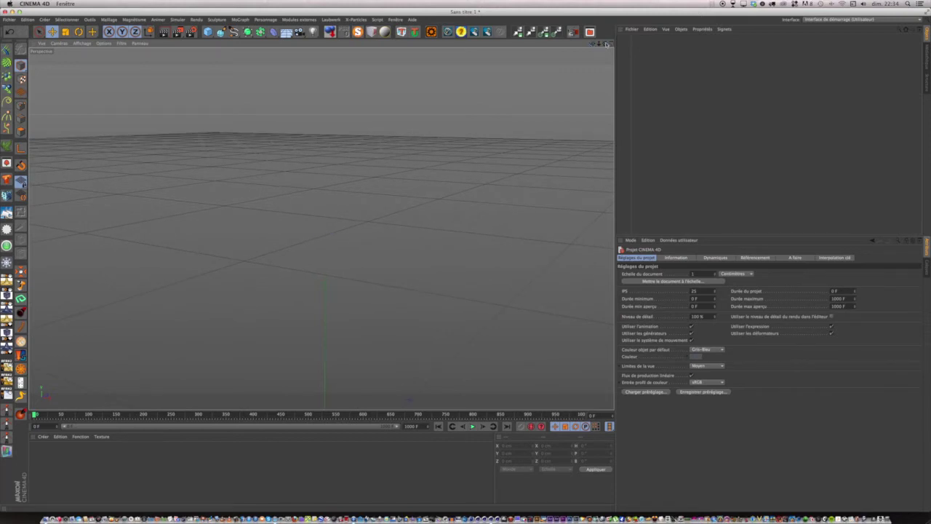
left_click_drag(606, 44, 606, 68)
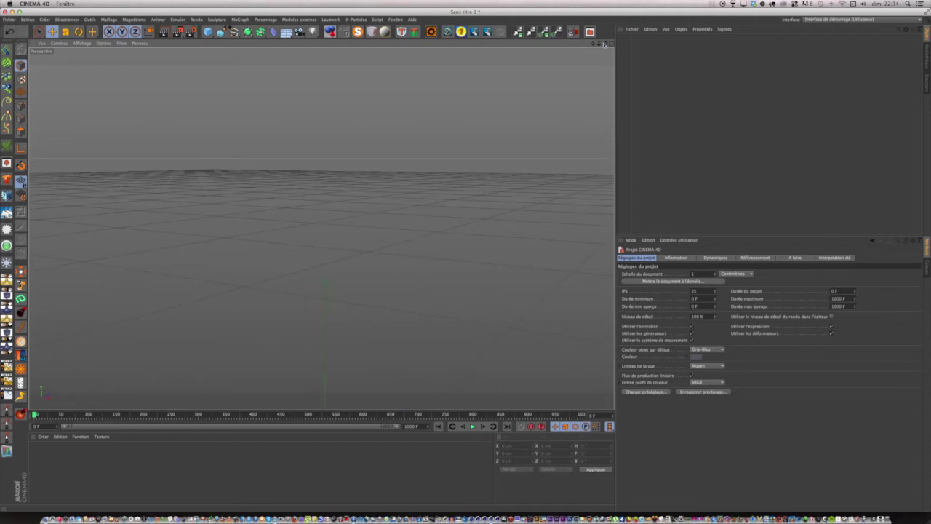
left_click_drag(607, 45, 608, 32)
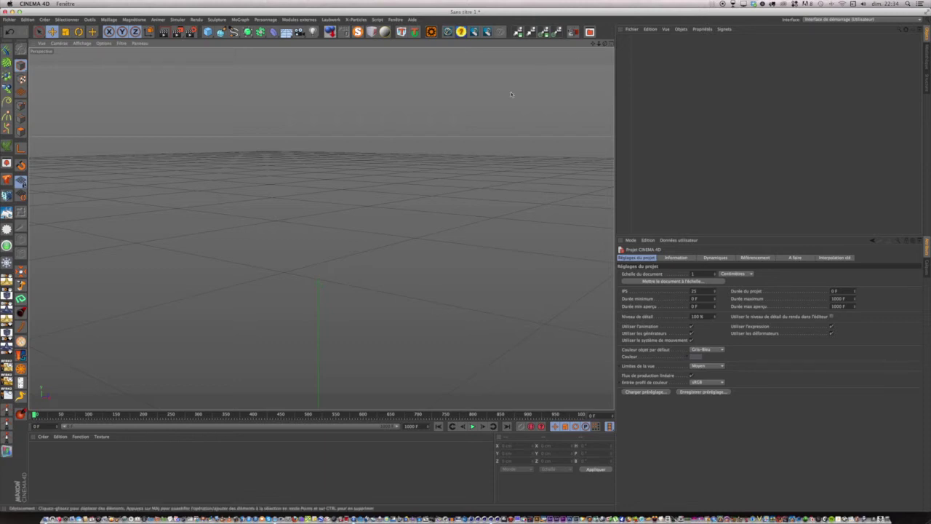
mouse_move(606, 44)
left_mouse_down()
mouse_move(606, 22)
mouse_move(605, 43)
left_mouse_up()
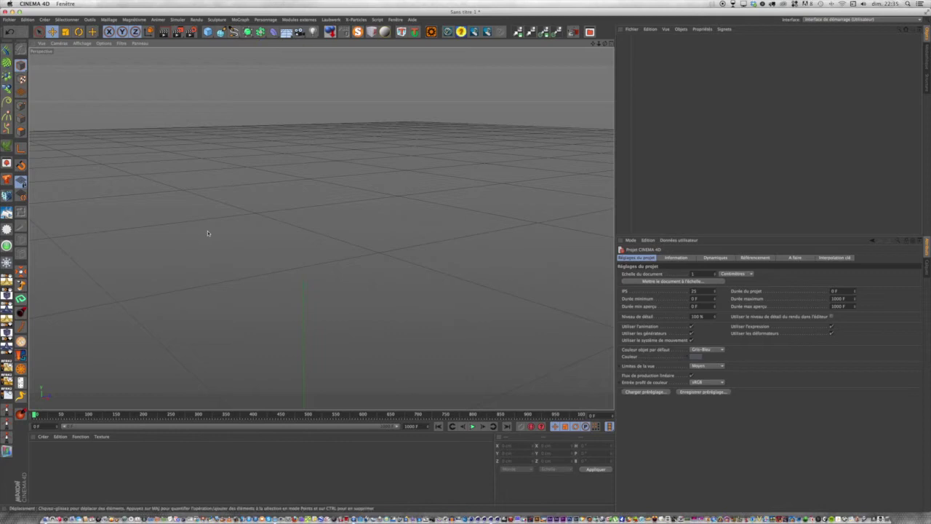
Add a cube primitive to the scene and frame it in the perspective view
left_click(208, 32)
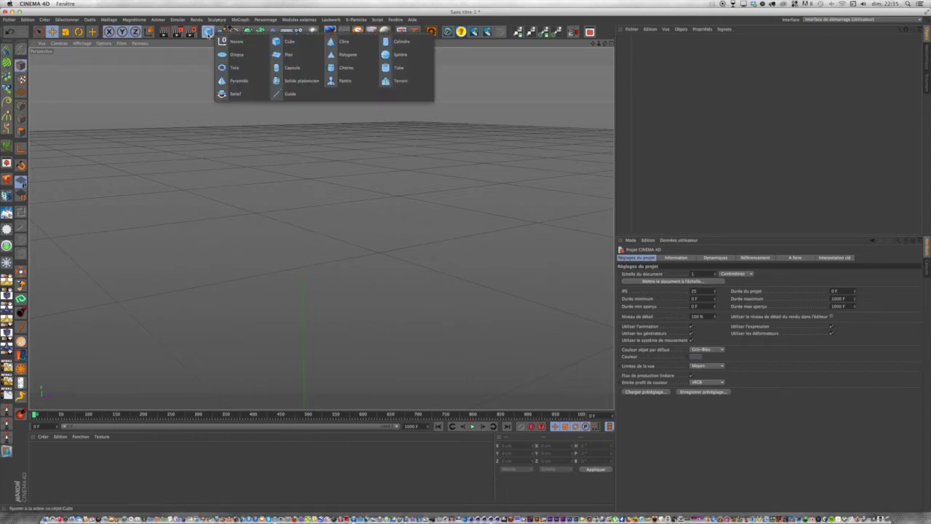
left_click(280, 42)
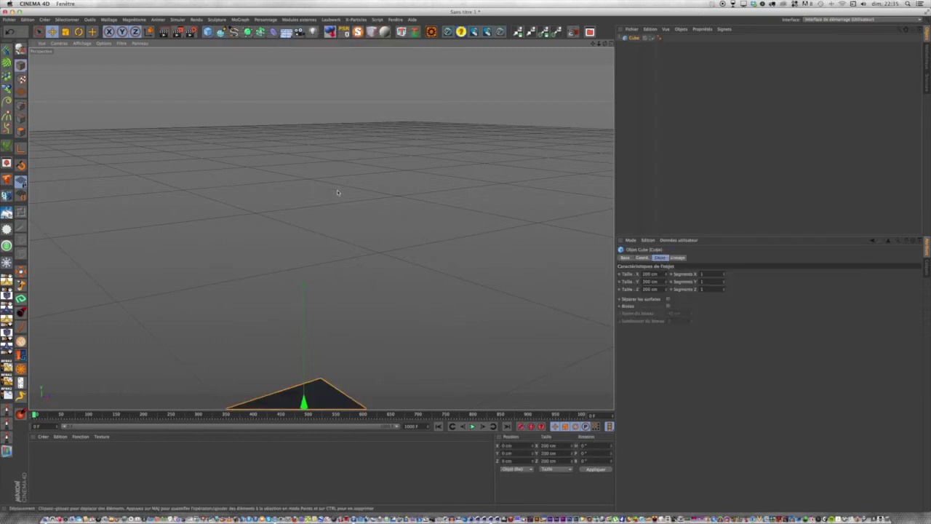
key("h")
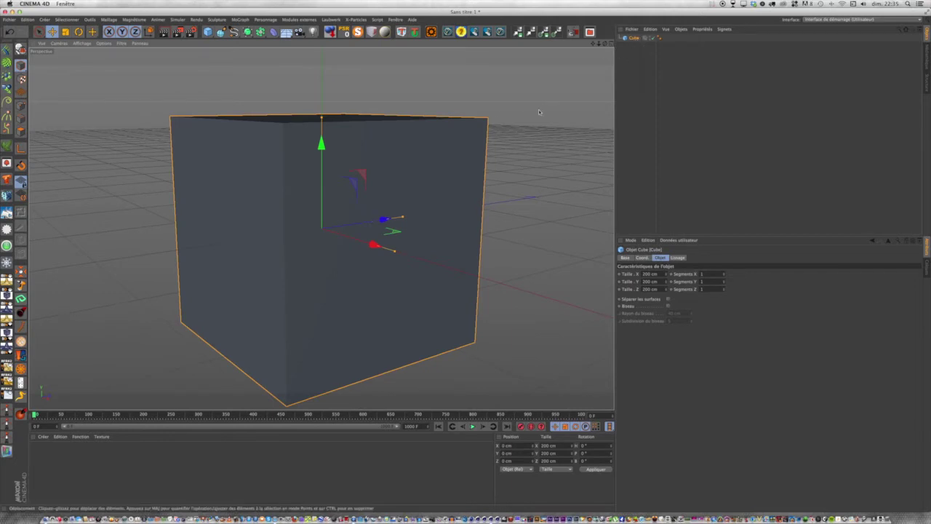
scroll(538, 109, "down", 3)
left_click_drag(593, 45, 530, 86)
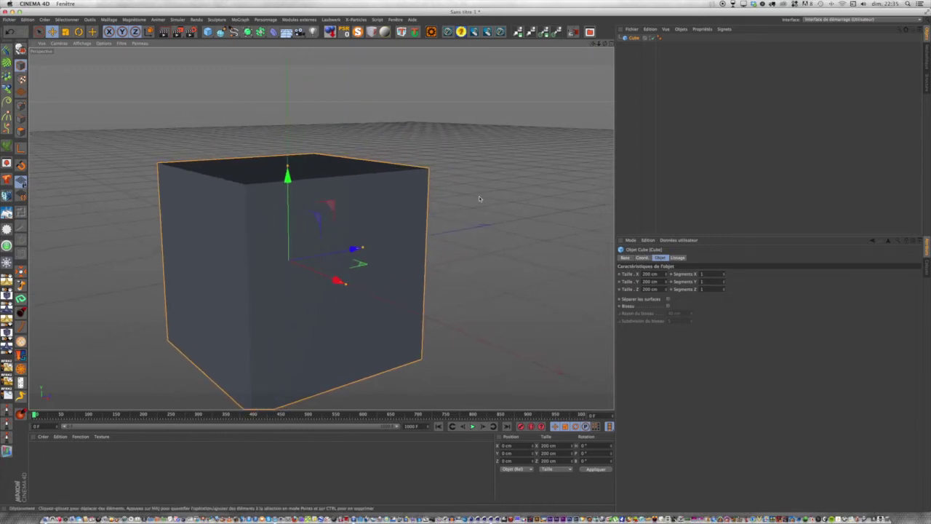
scroll(479, 197, "down", 2)
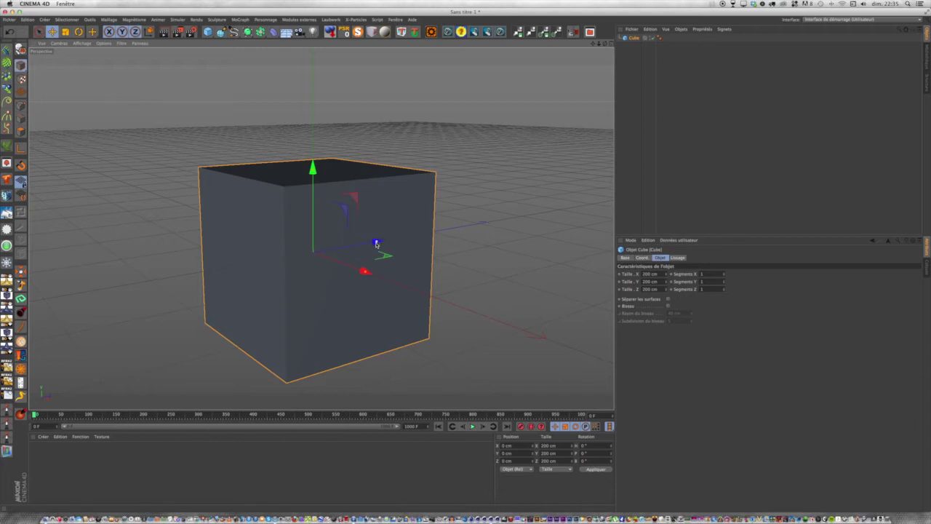
Stretch the cube along its Z axis and set its Z size to 800 cm
left_click_drag(376, 243, 488, 209)
scroll(488, 209, "down", 5)
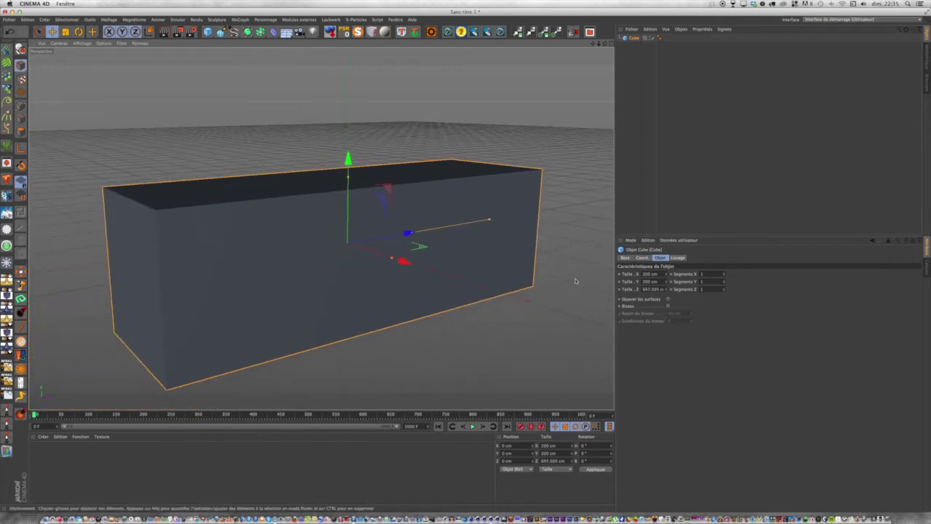
scroll(456, 231, "down", 2)
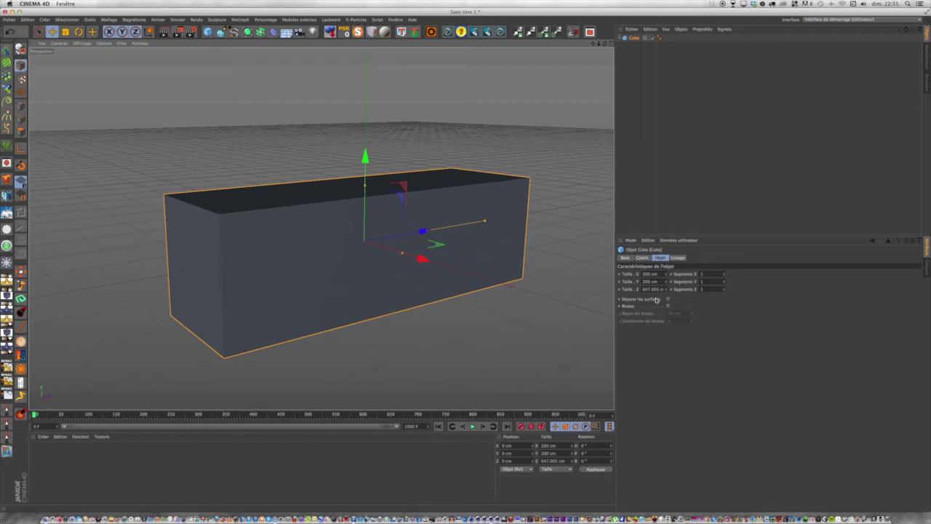
left_click(653, 289)
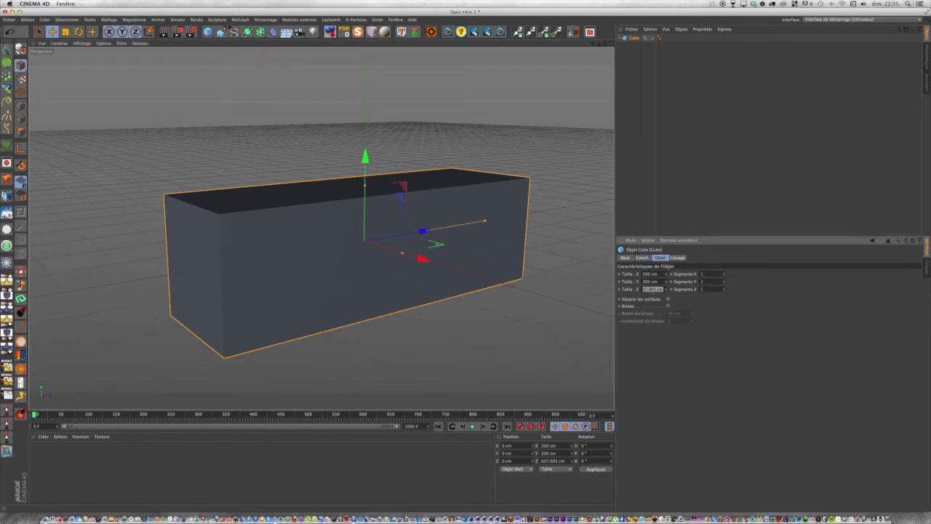
type("700")
key("Return")
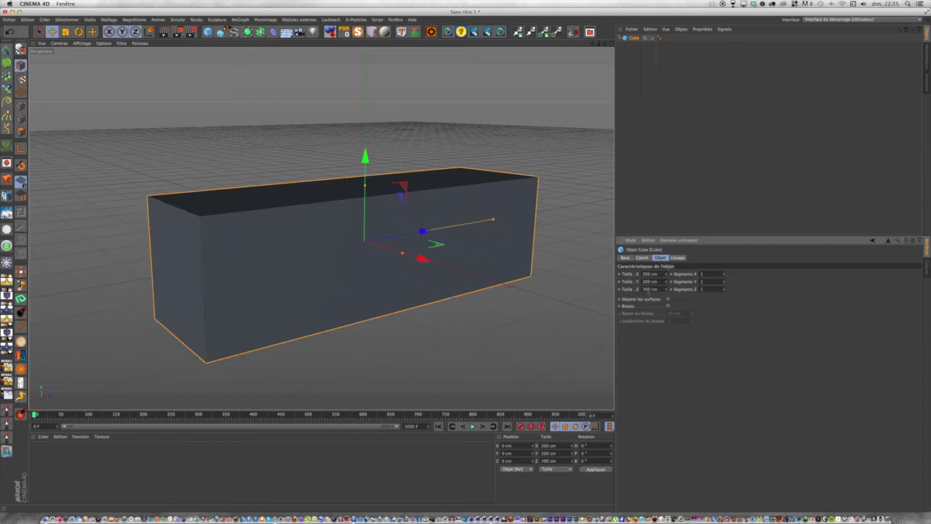
double_click(653, 289)
type("800")
key("Return")
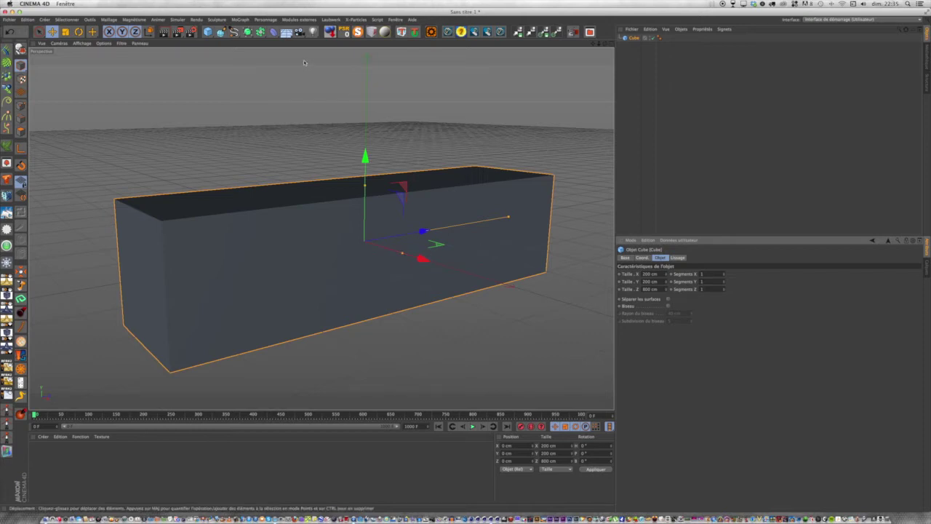
Rename the cube object as "rampe"
double_click(634, 37)
type("t")
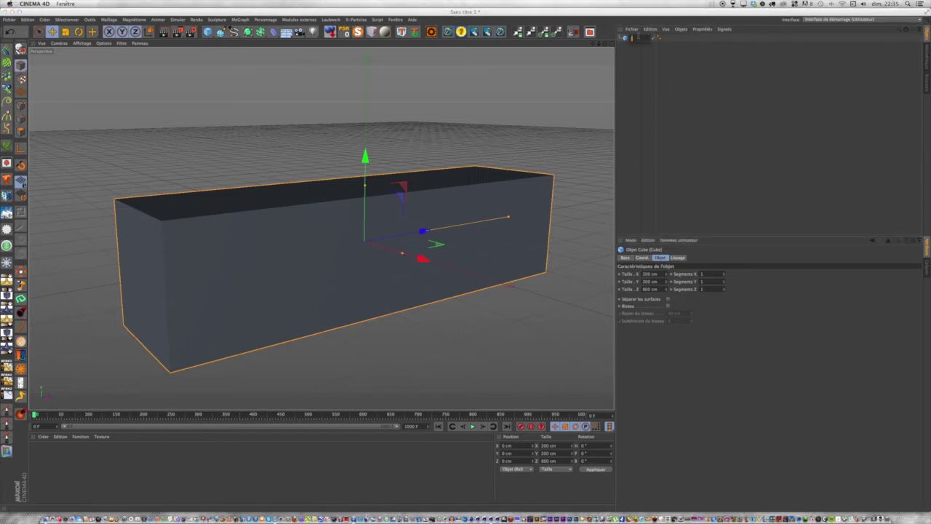
left_click(674, 65)
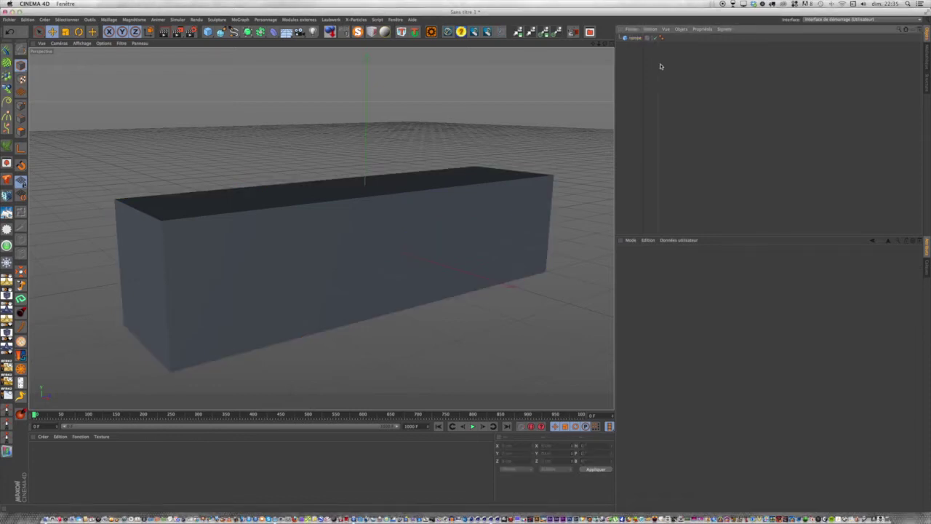
Add a sphere primitive to the scene and rename it as "bille"
left_click(208, 31)
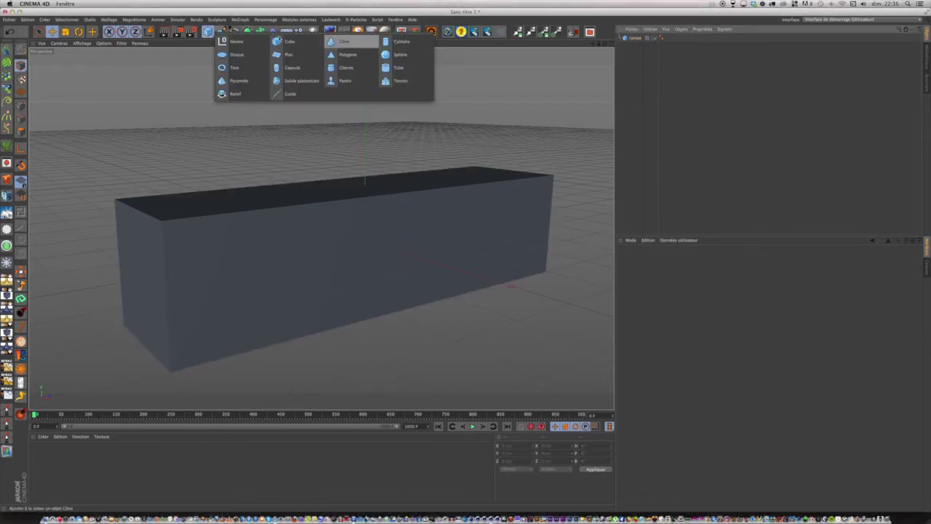
left_click(392, 54)
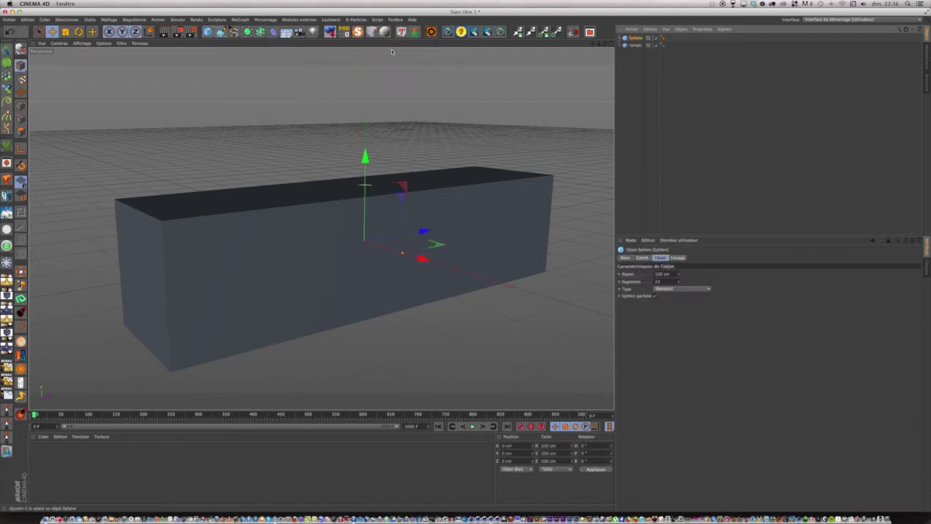
type("b")
key("Return")
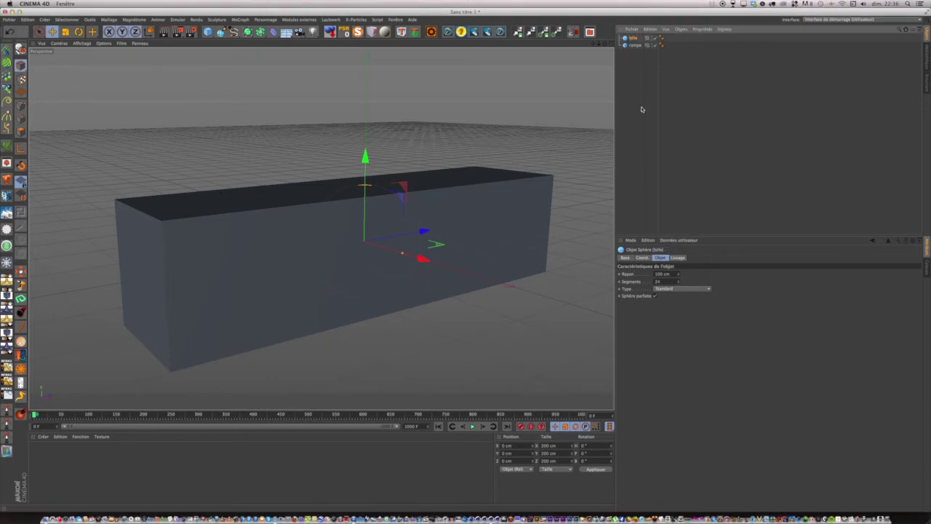
Set the radius of the bille sphere to 10 cm
left_click(640, 102)
left_click(633, 43)
left_click(632, 38)
left_click_drag(676, 274, 640, 274)
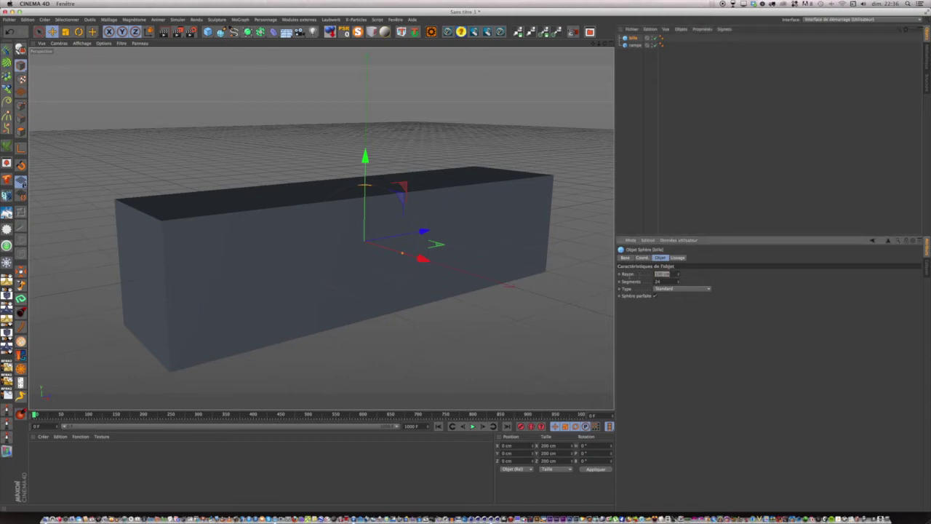
type("10")
key("Return")
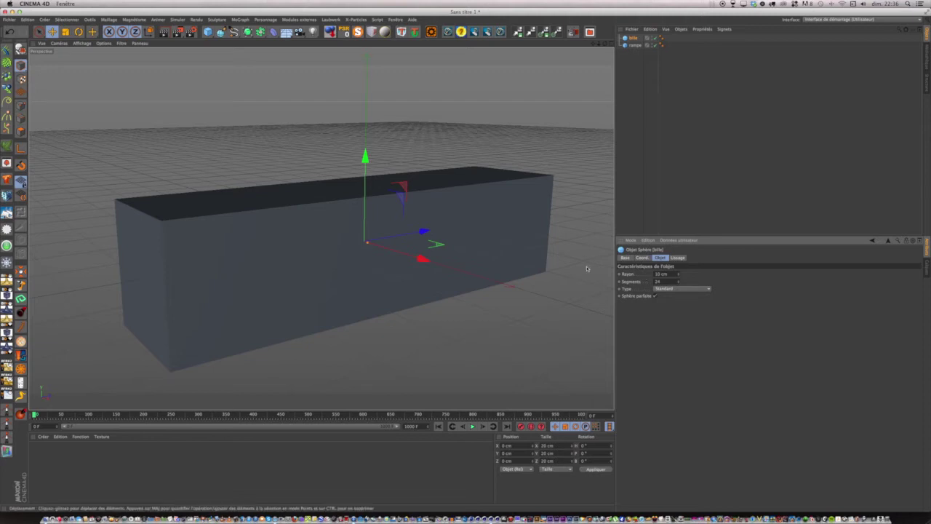
Place the bille sphere and the rampe cube on the floor, with each object's minimum Y at 0
left_click(330, 31)
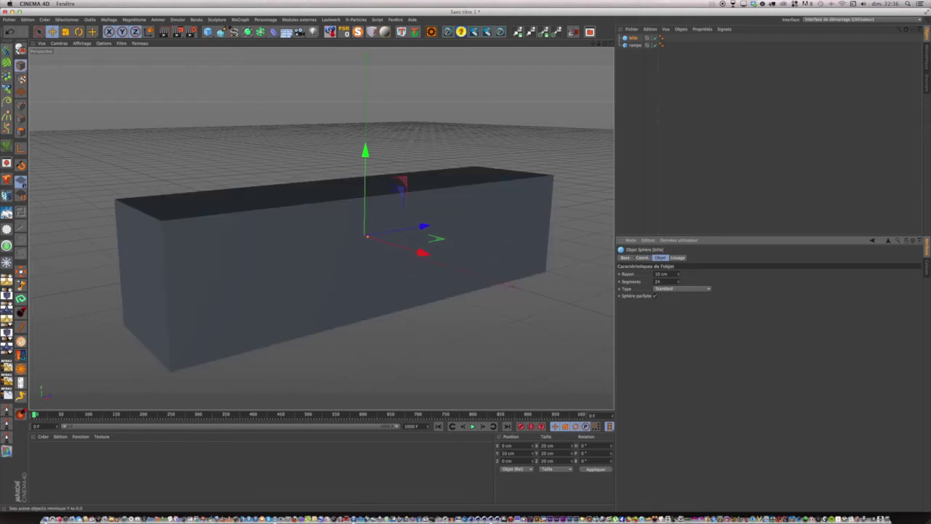
left_click(634, 45)
left_click(333, 33)
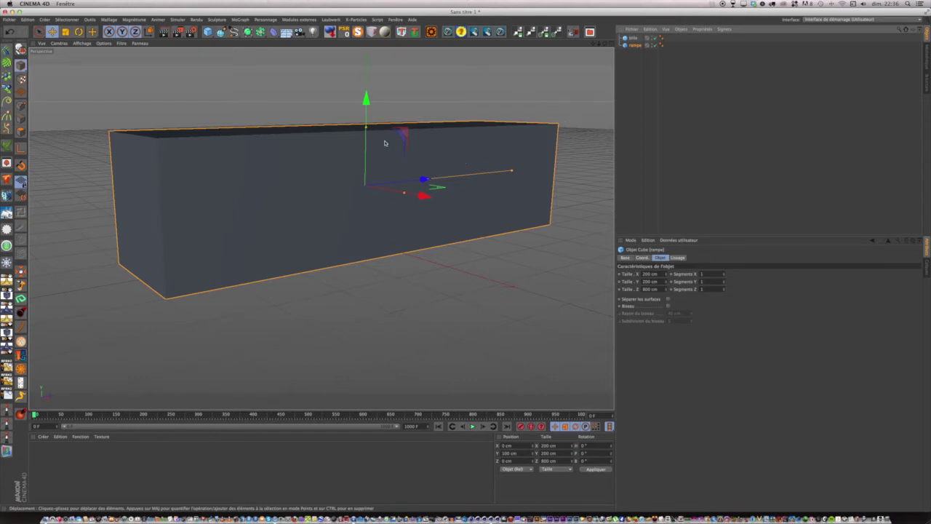
Flatten the rampe cube to a Y size of 5 cm and rest it on the floor at minimum Y 0
left_click_drag(366, 128, 366, 183)
double_click(644, 282)
type("5")
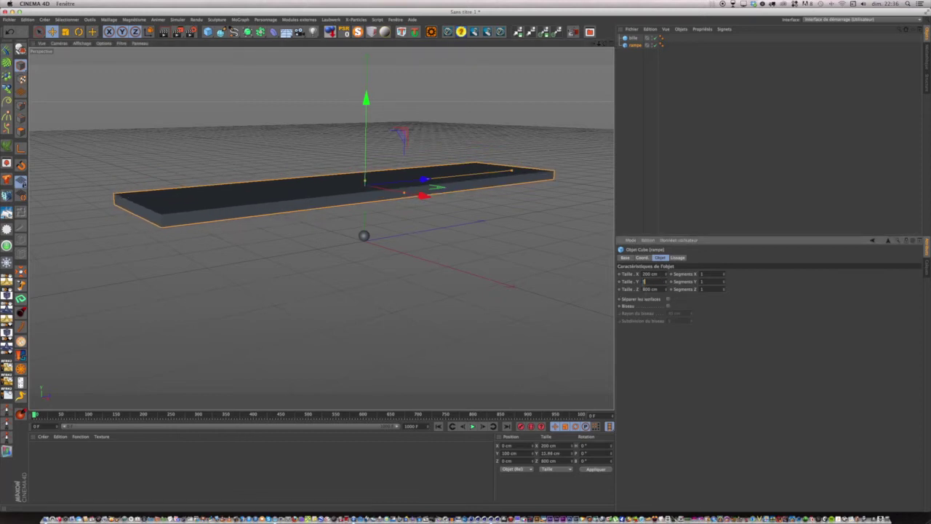
key("Return")
left_click(331, 32)
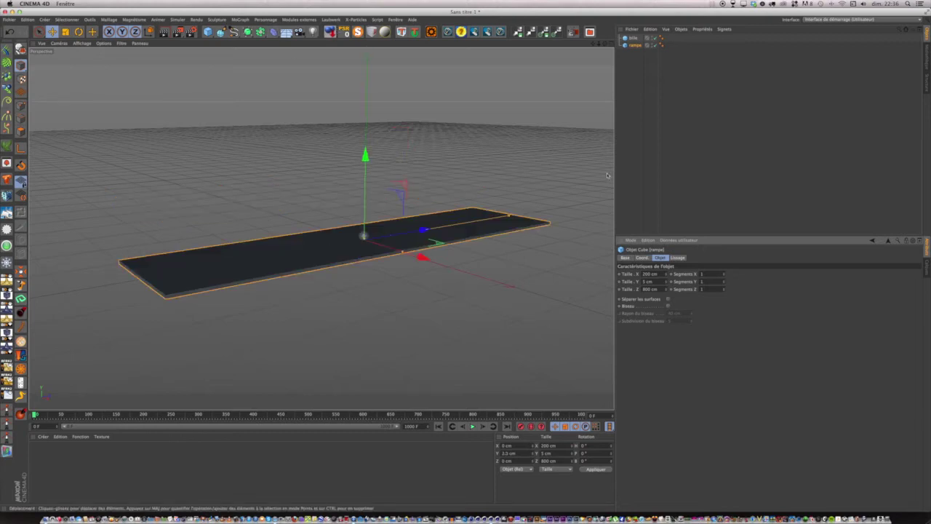
Narrow the rampe cube to an X size of 24 cm
left_click_drag(605, 44, 672, 62)
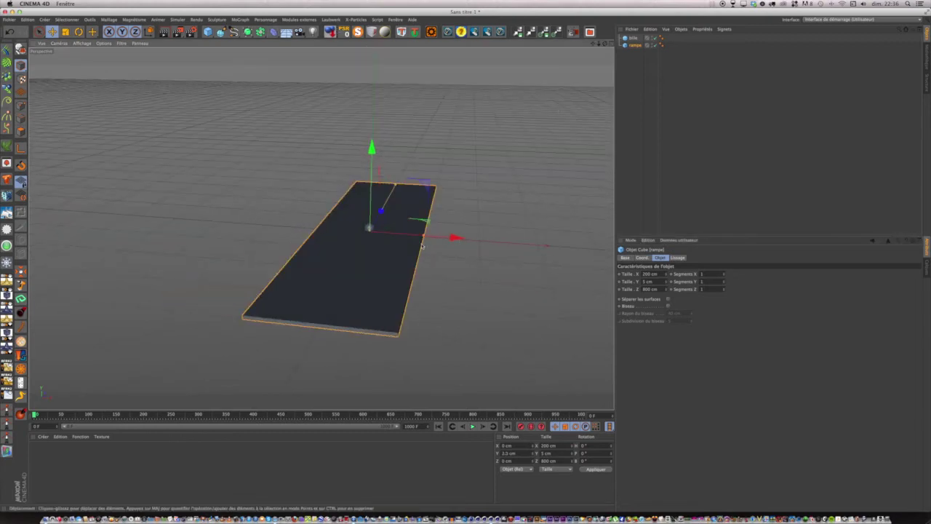
left_click_drag(423, 237, 376, 239)
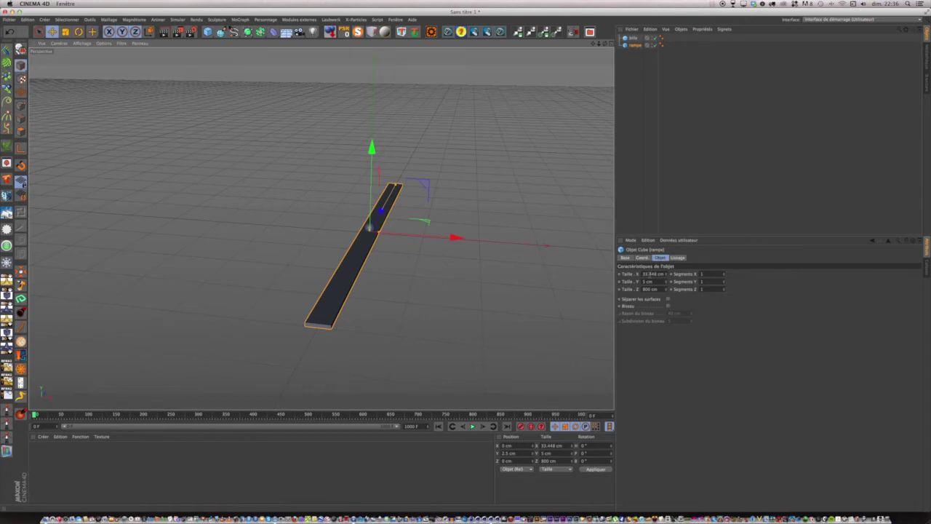
double_click(649, 274)
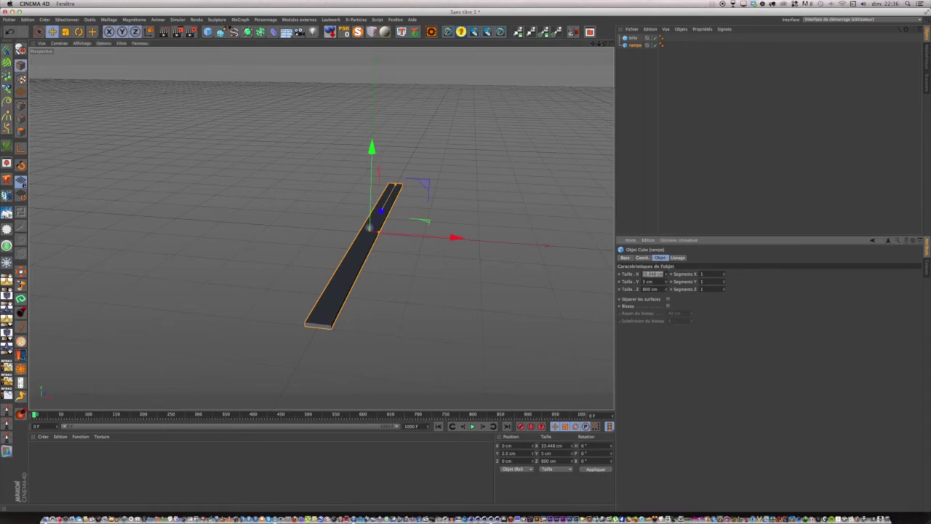
type("24")
key("Return")
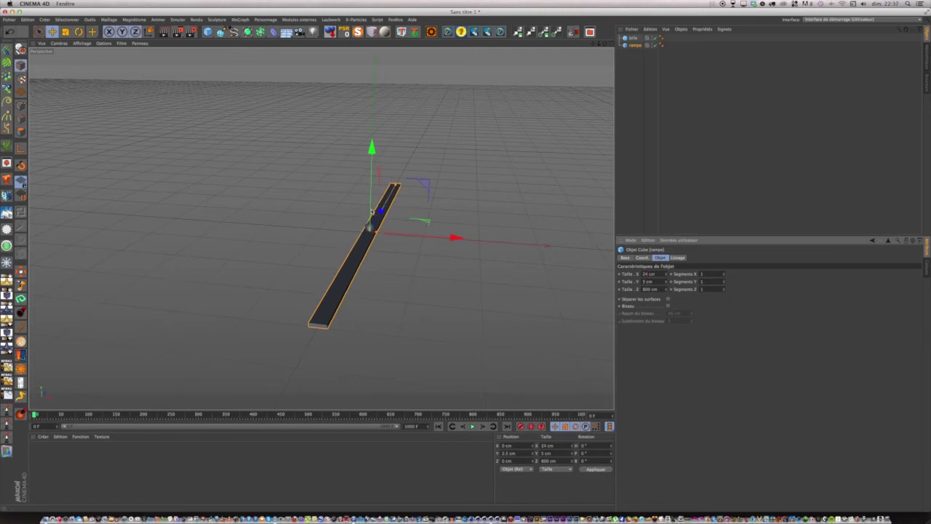
Display the scene in Gouraud shading with lines and convert the rampe cube into an editable polygon object
scroll(367, 240, "up", 2)
scroll(367, 240, "up", 2)
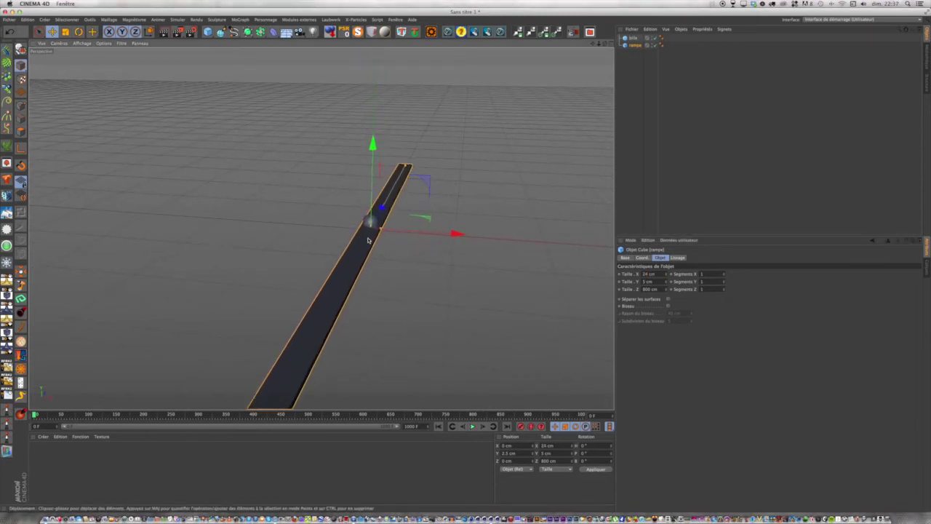
left_click(81, 44)
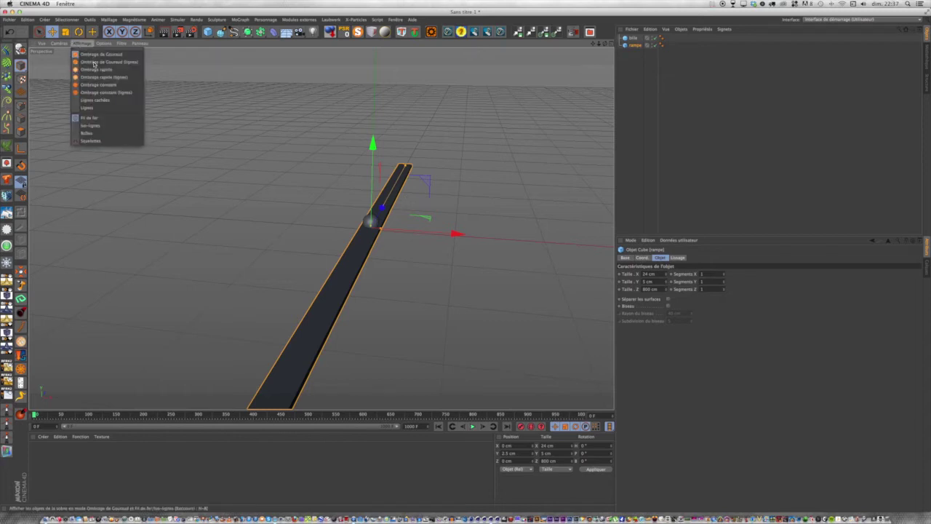
left_click(93, 63)
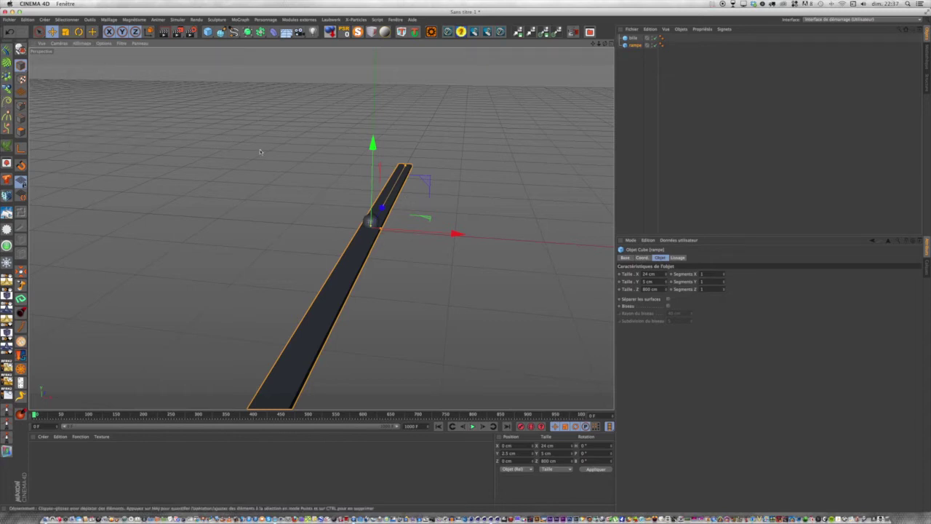
left_click(21, 49)
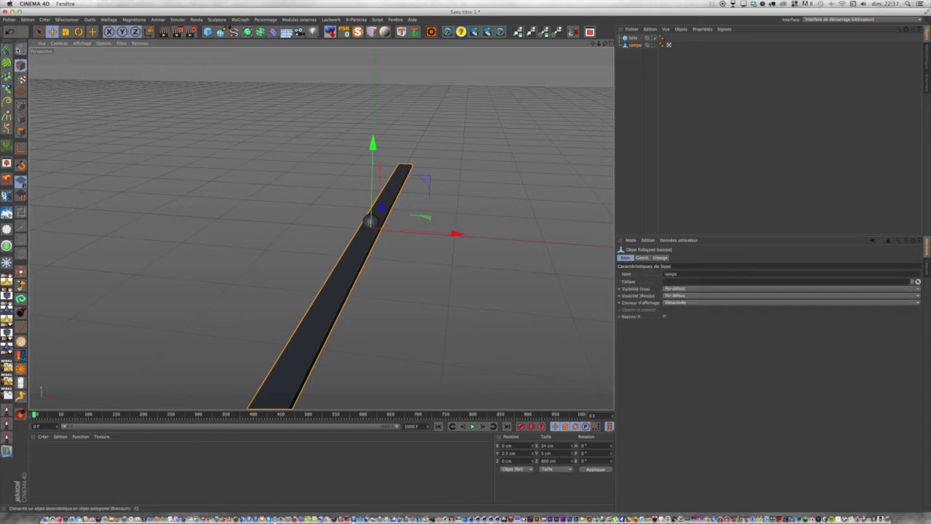
Set the brush selection radius to 1 and select the two long side polygons of rampe
left_click_drag(605, 43, 535, 20)
left_click_drag(320, 229, 605, 44)
left_click_drag(40, 32, 84, 43)
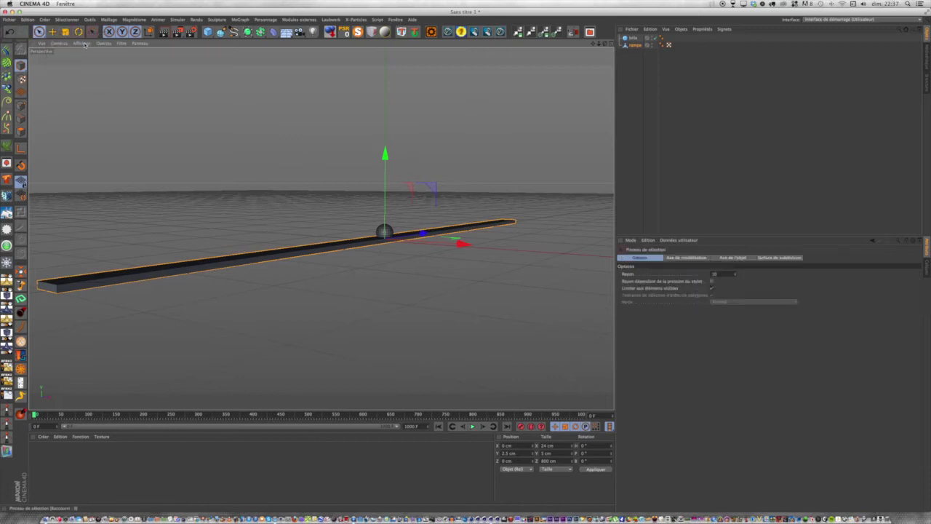
left_click(734, 274)
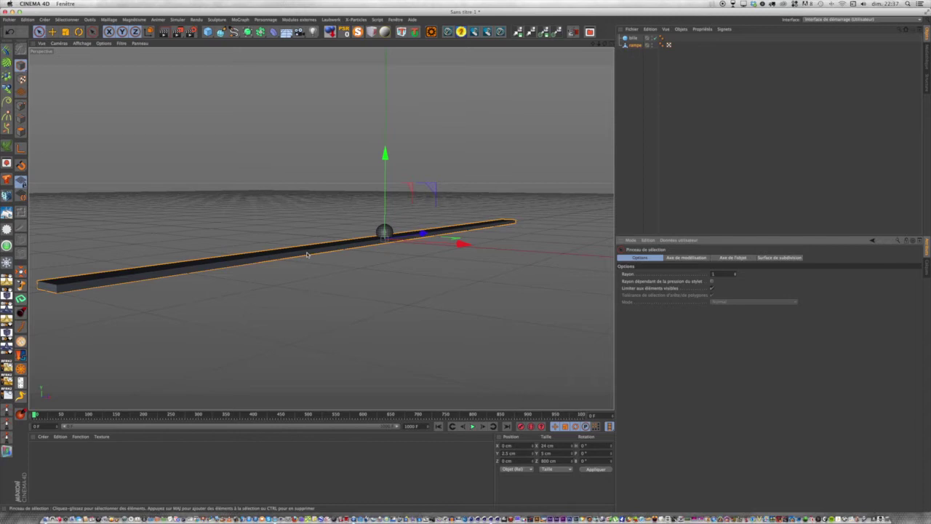
left_click(632, 45)
left_click(21, 130)
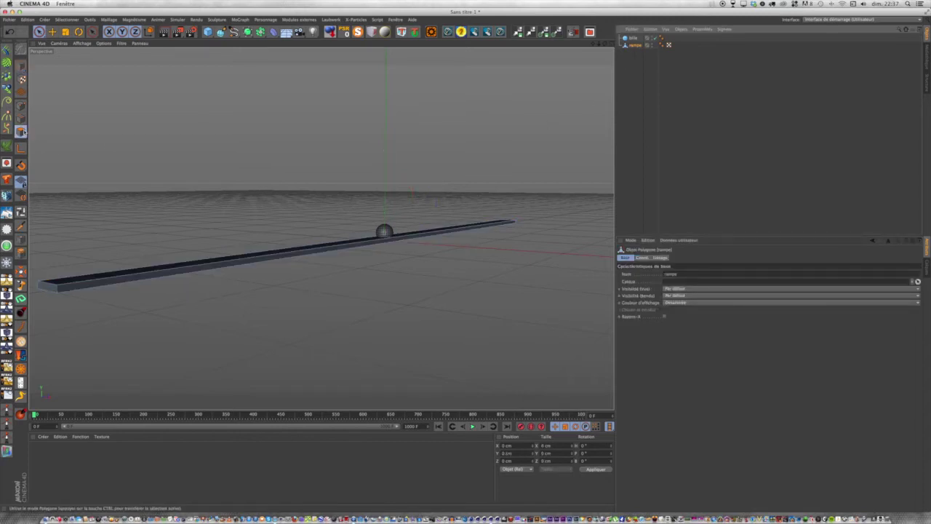
left_click(333, 252)
left_click_drag(604, 44, 584, 75)
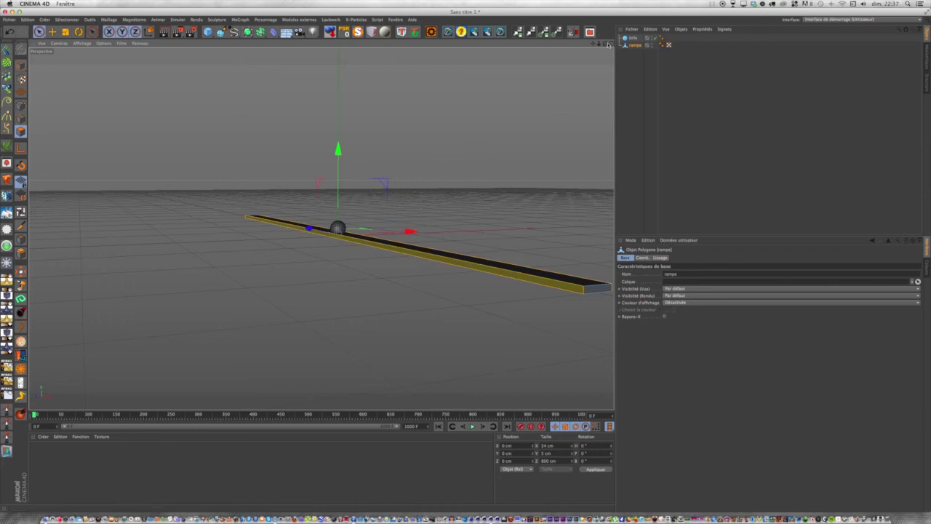
left_click_drag(605, 44, 465, 95)
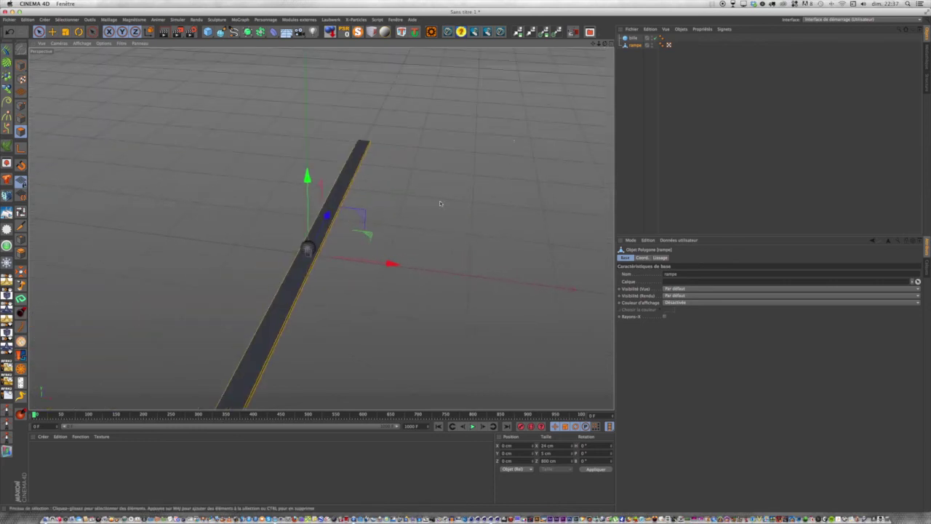
Extrude the two selected side polygons of rampe outward with an offset of 4 cm
scroll(412, 223, "up", 2)
scroll(412, 224, "up", 3)
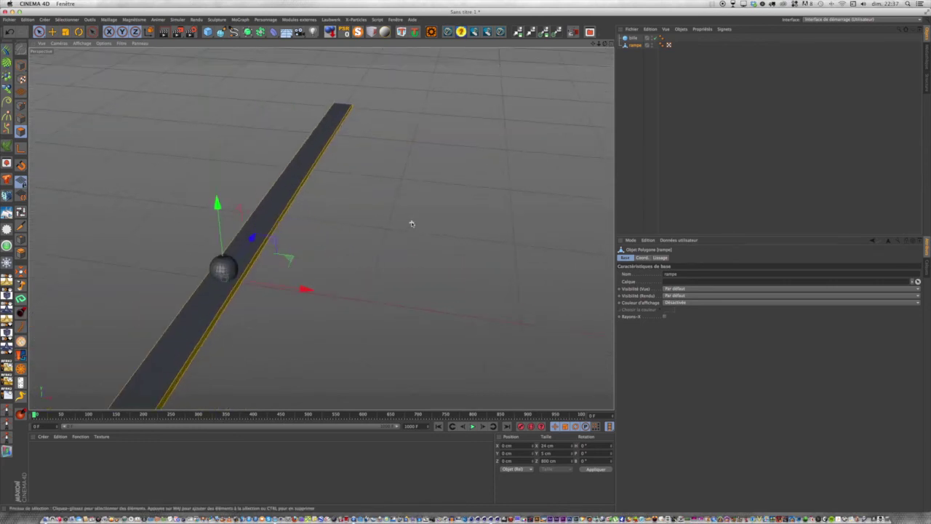
right_click(323, 232)
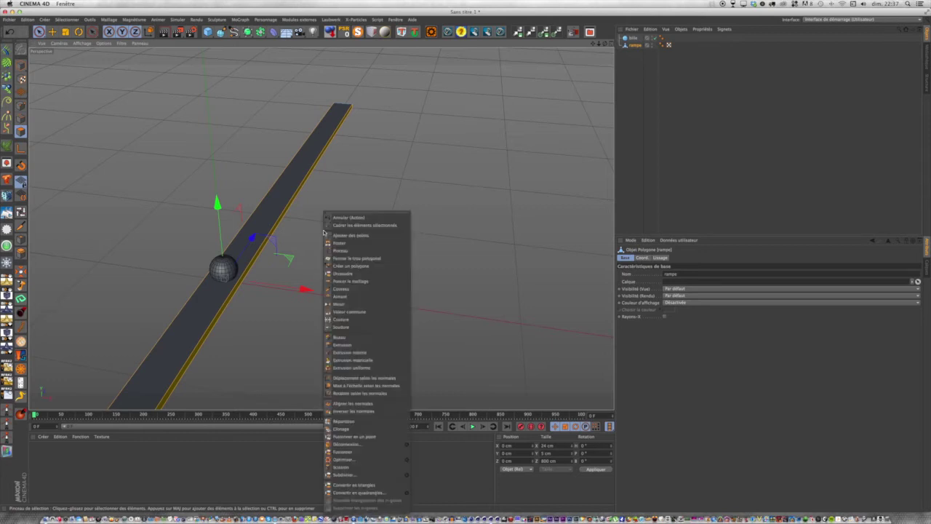
left_click(344, 344)
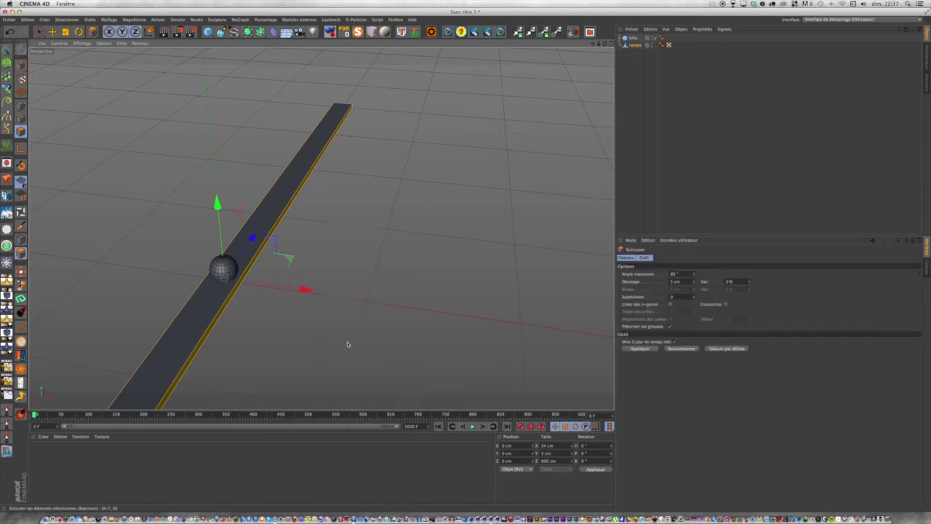
mouse_move(311, 314)
left_mouse_down()
mouse_move(338, 314)
mouse_move(312, 316)
left_mouse_up()
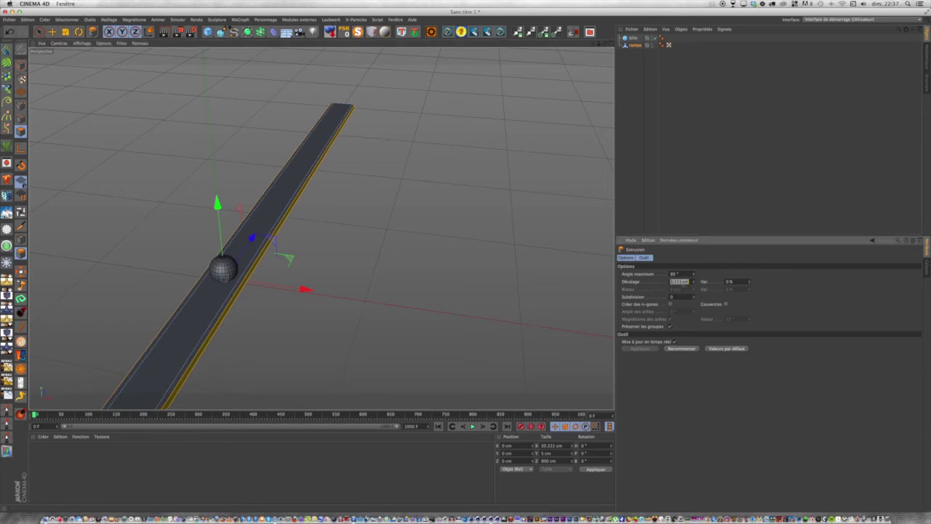
type("4")
key("Return")
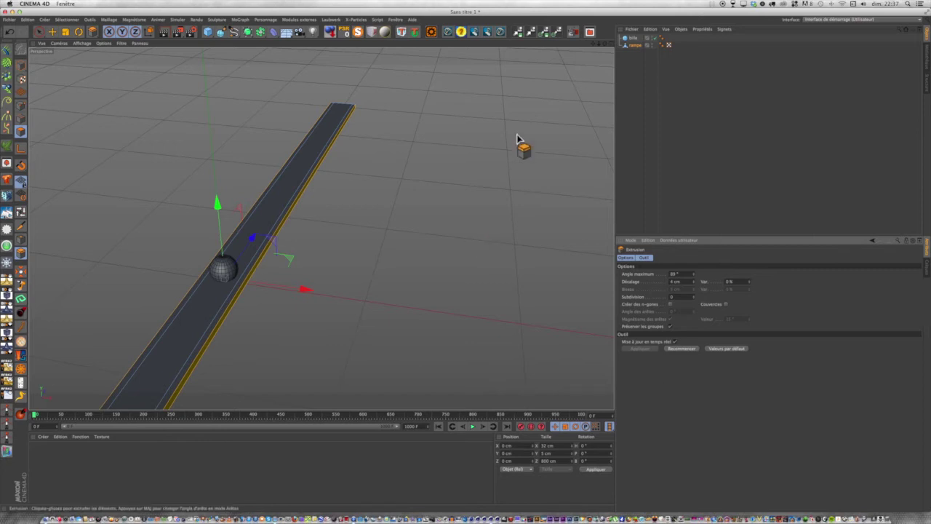
Extrude the two narrow upper strips along the long edges of rampe by 12 cm to form side walls
left_click_drag(602, 43, 553, 45)
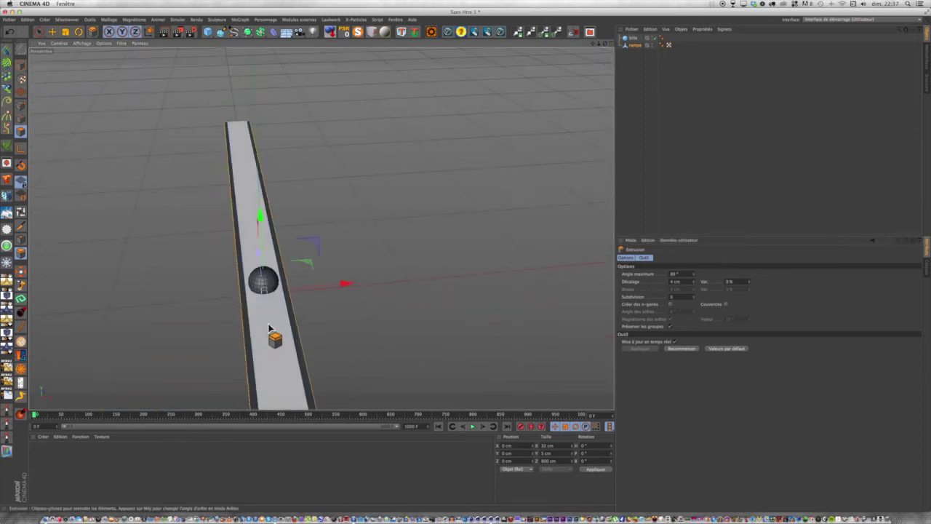
left_click(247, 334)
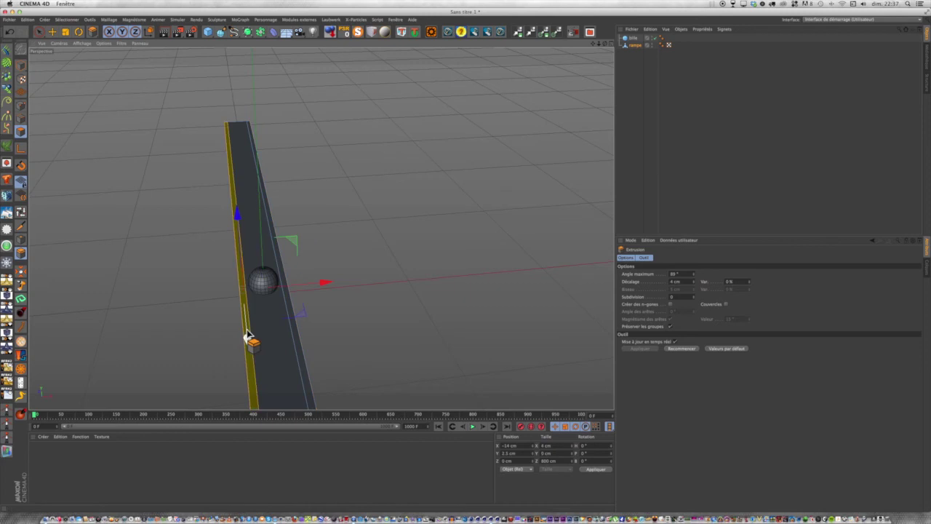
left_click(295, 323, "shift")
left_click_drag(299, 322, 312, 322)
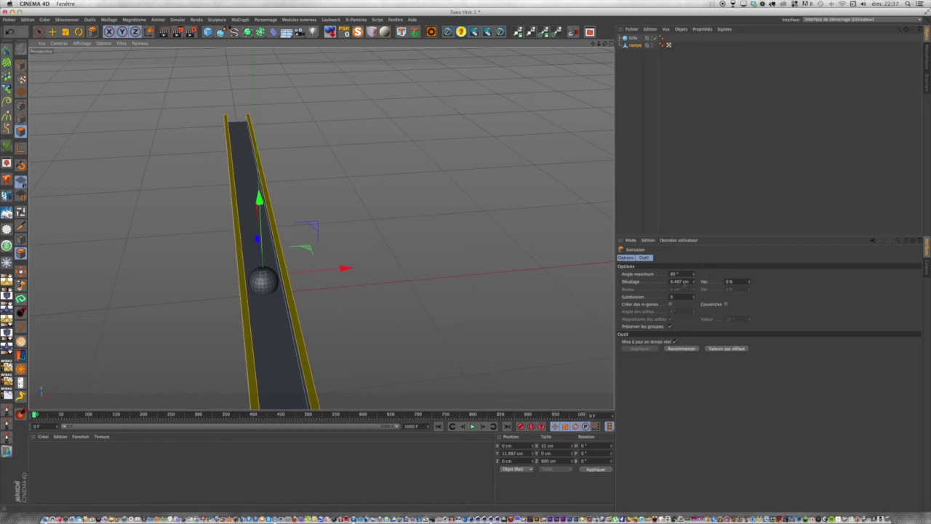
double_click(680, 281)
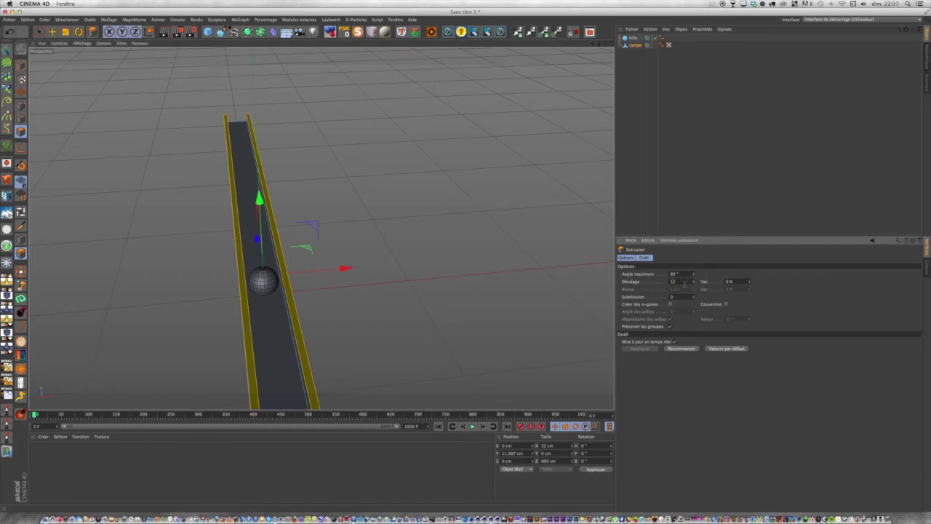
type("12")
key("Return")
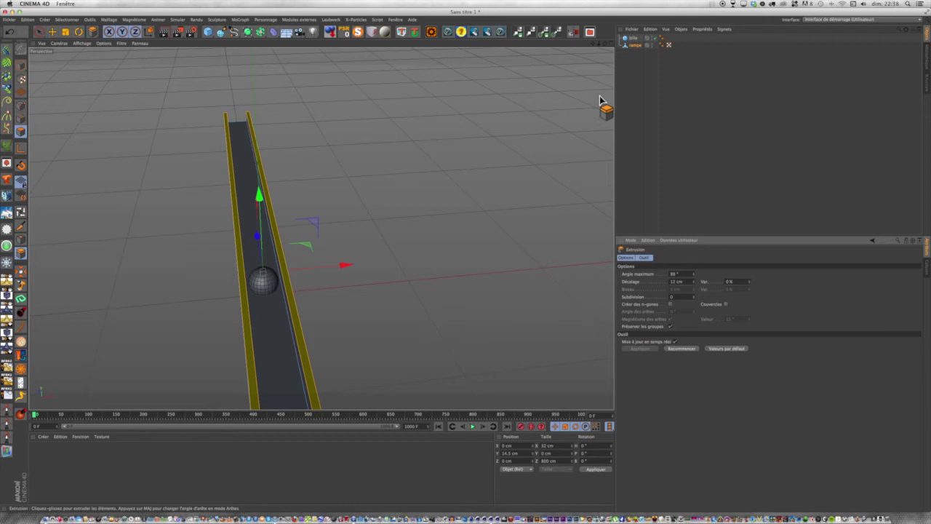
Return to model mode and raise the bille sphere to about Y 15.2 cm, just above the ramp's floor surface
left_click_drag(605, 43, 754, 9)
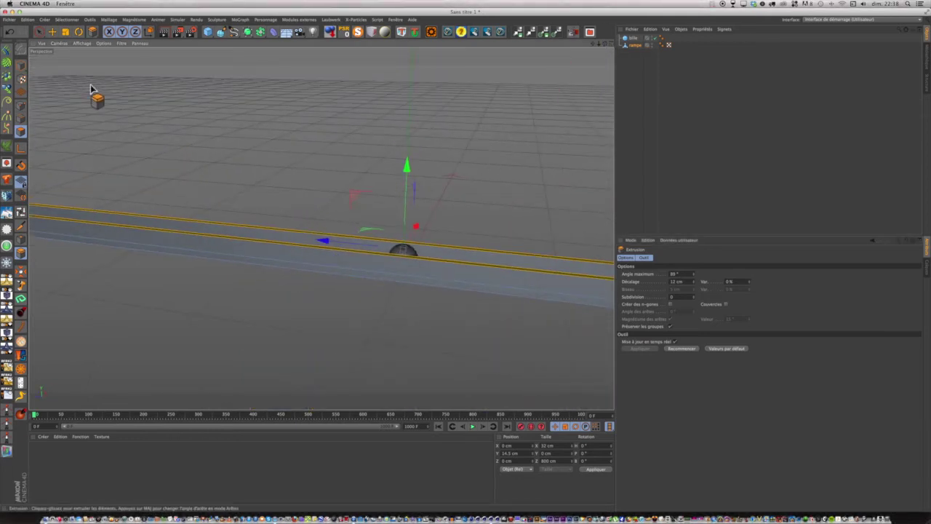
left_click(21, 65)
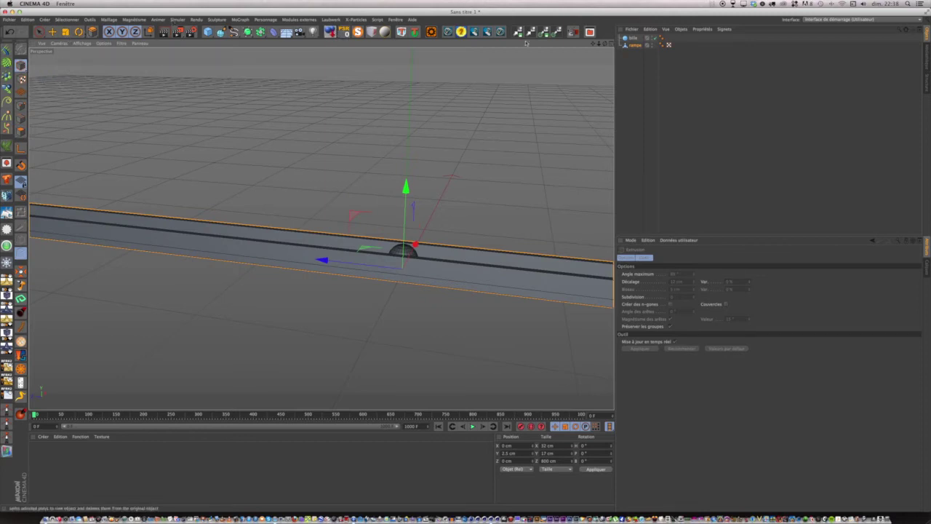
left_click(632, 37)
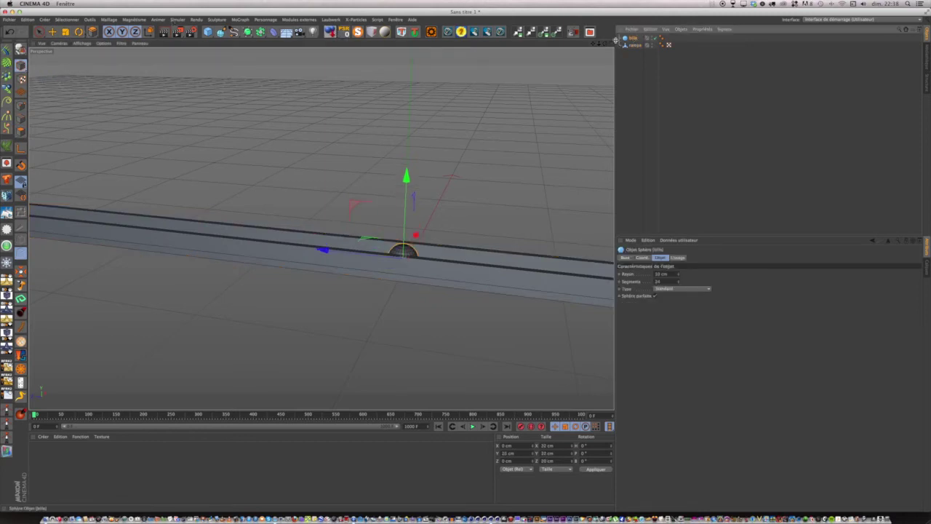
left_click(609, 43)
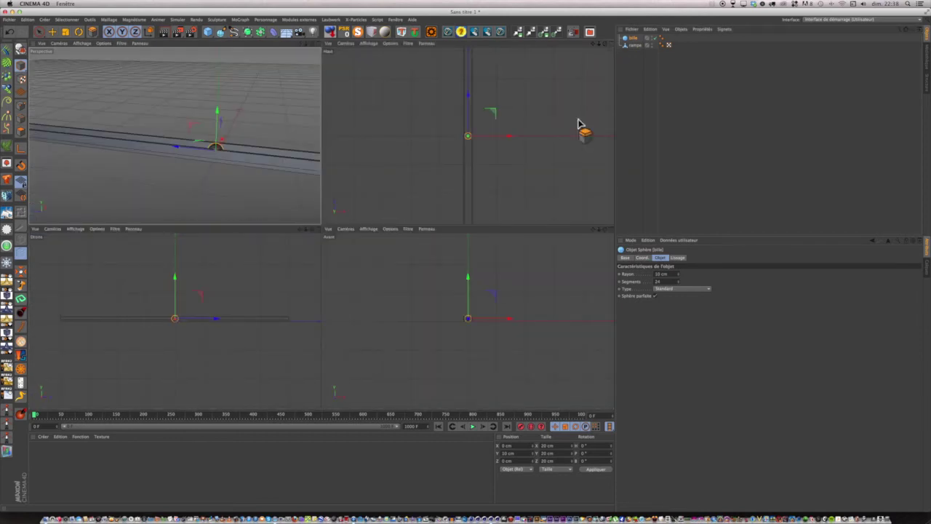
left_click(318, 229)
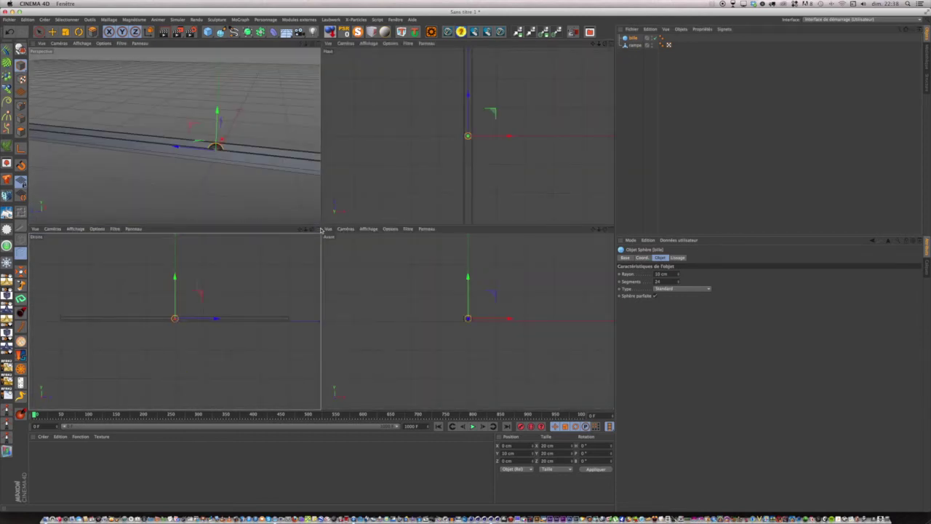
scroll(329, 229, "up", 3)
scroll(331, 231, "up", 6)
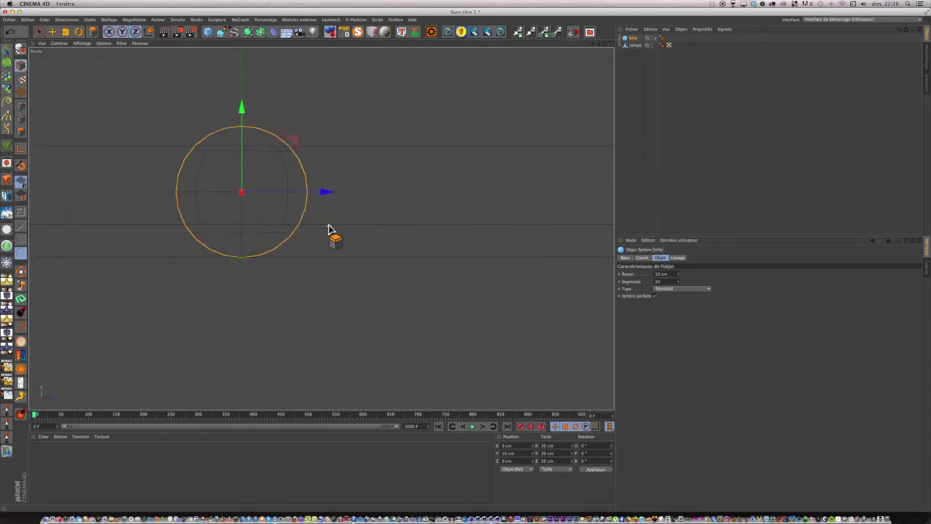
left_click_drag(222, 99, 223, 57)
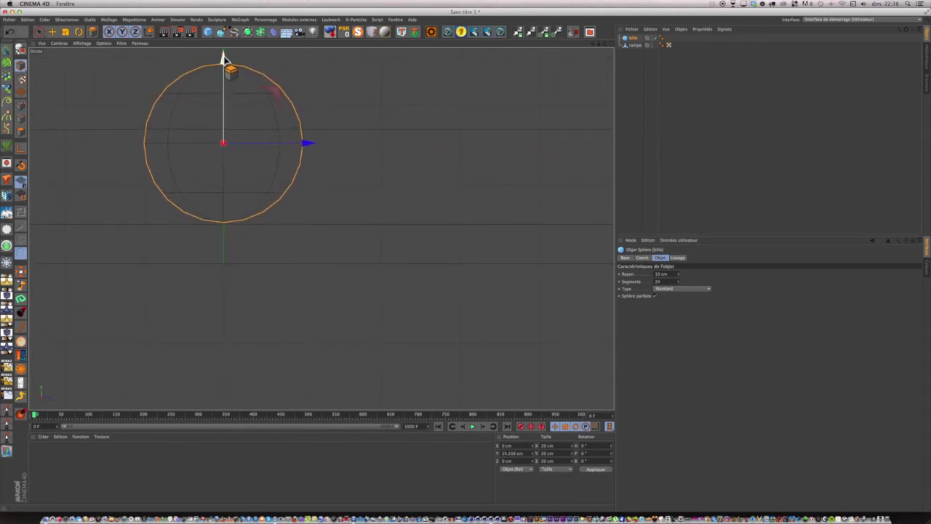
Show the perspective view alone and frame the whole ramp together with the ball
left_click(611, 44)
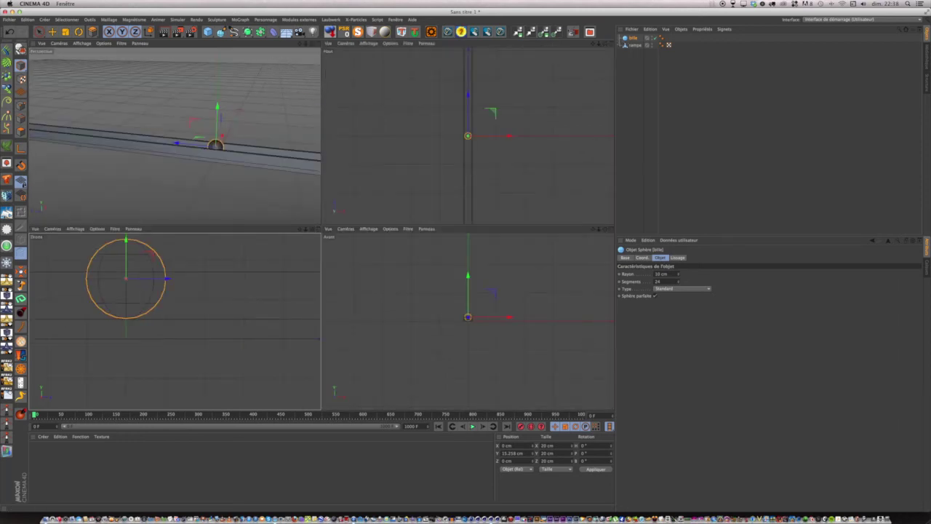
left_click(320, 48)
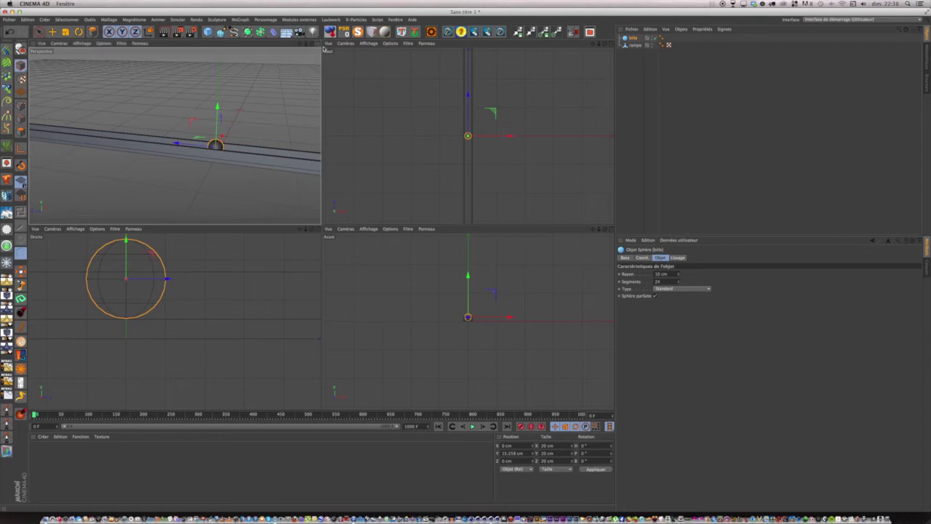
left_click(318, 45)
scroll(408, 129, "down", 5)
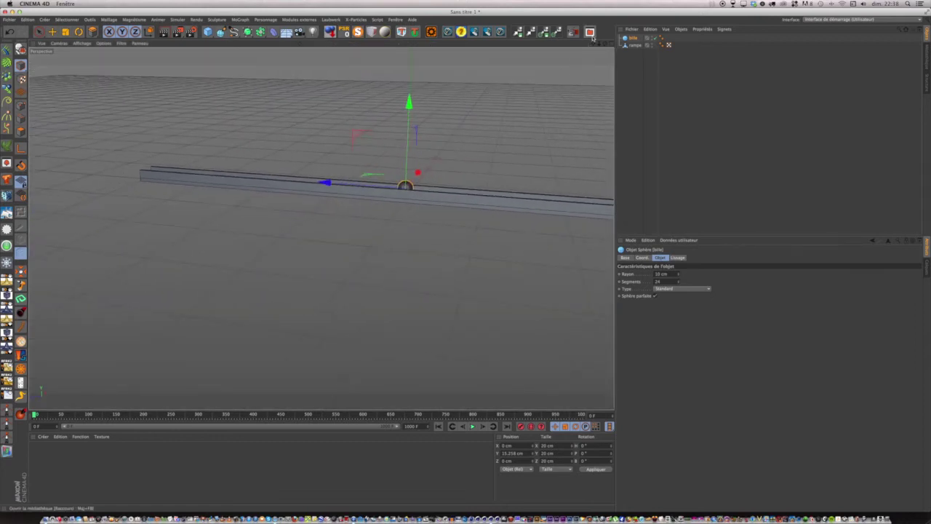
left_click_drag(592, 44, 437, 65)
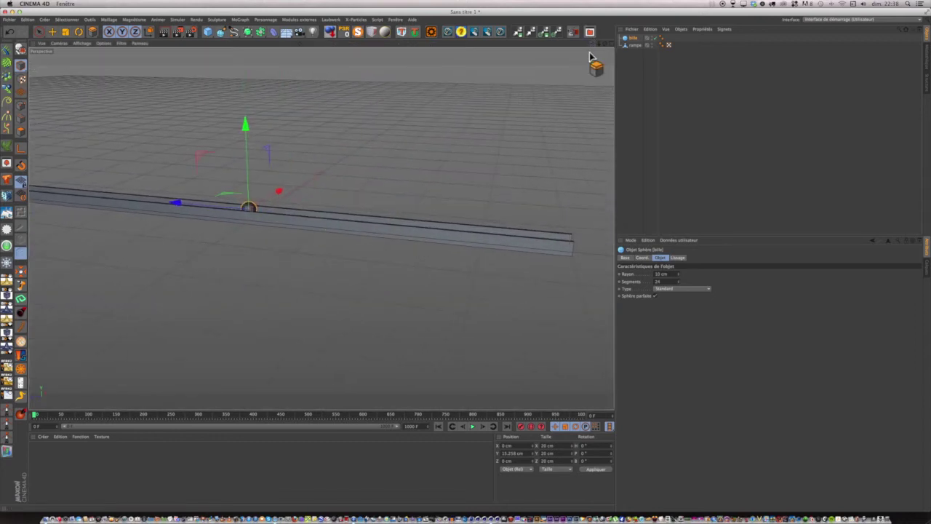
scroll(556, 117, "down", 4)
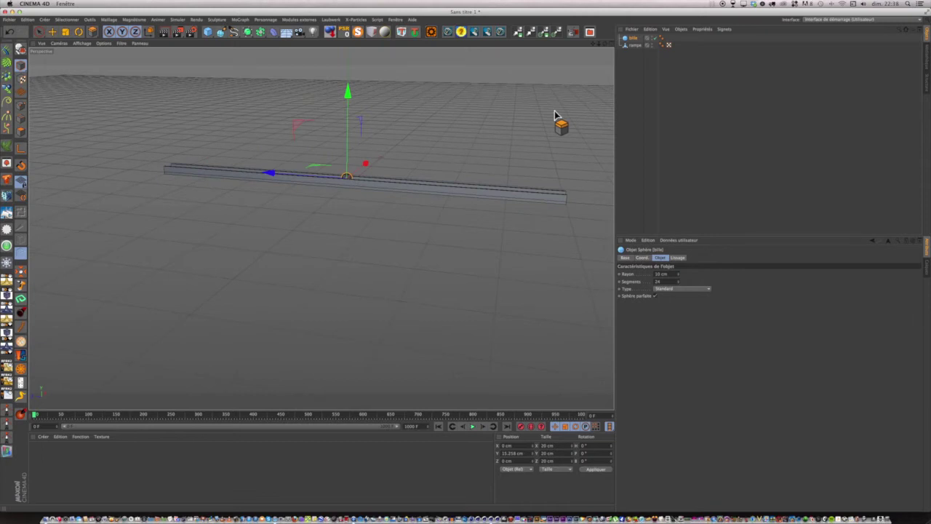
Shorten rampe to about 597 cm by selecting all points at one end, hidden ones included, and moving them inward along Z
scroll(554, 115, "up", 3)
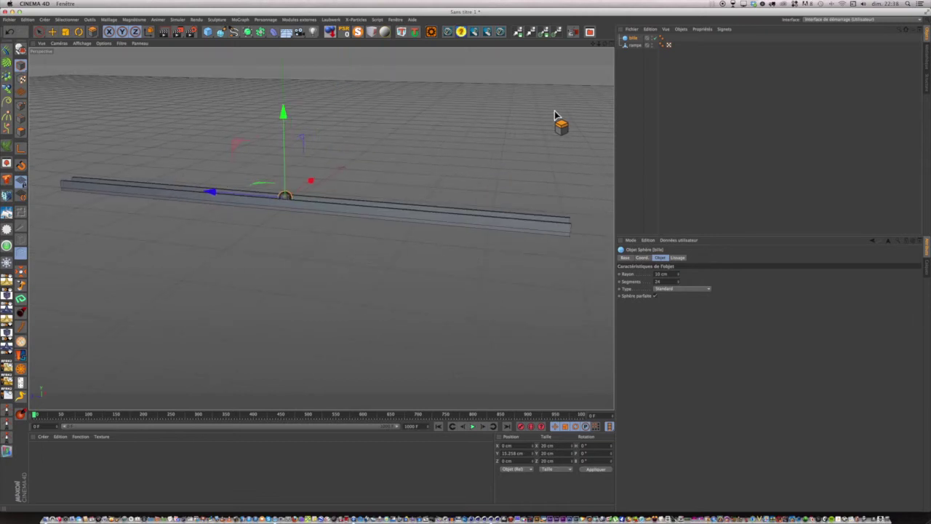
left_click(634, 45)
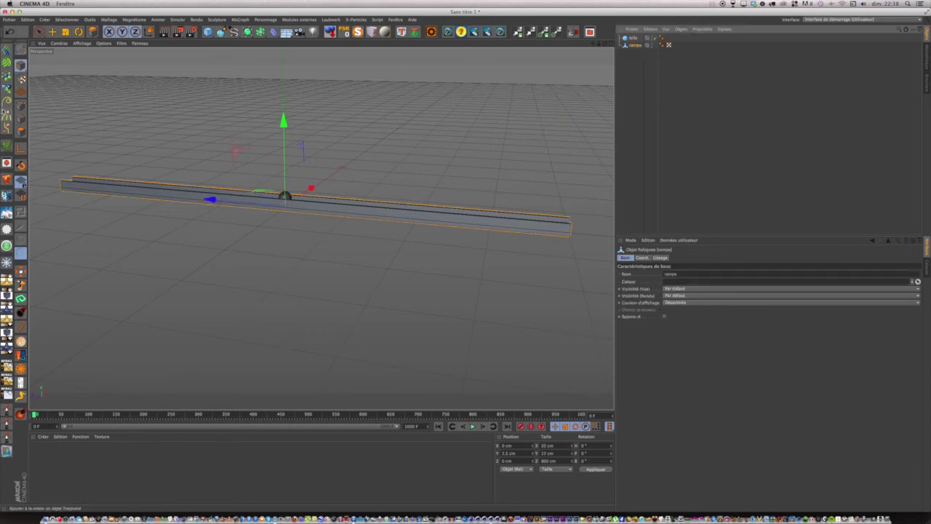
left_click(20, 106)
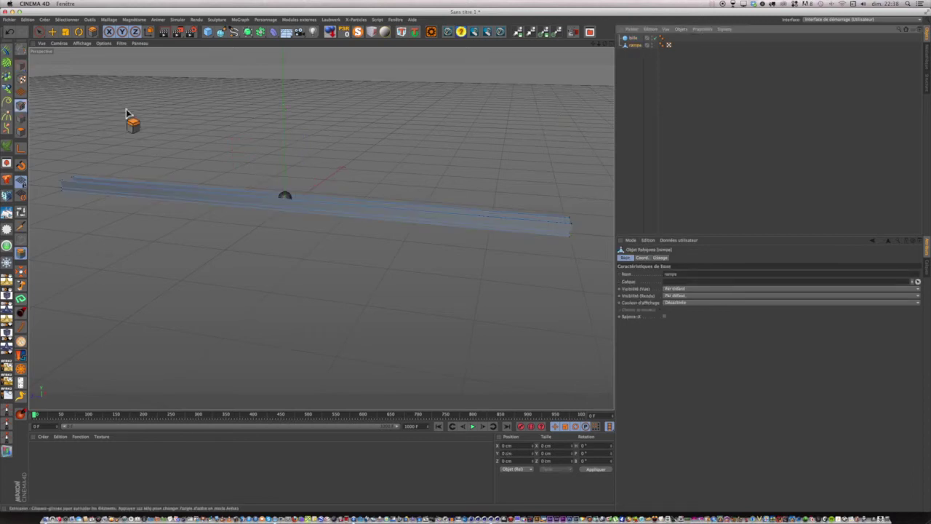
left_click(40, 31)
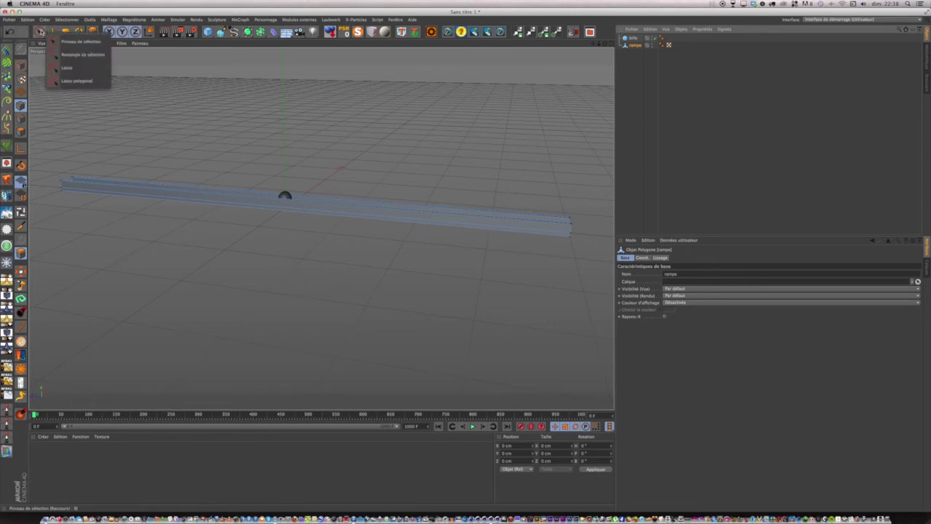
left_click(69, 55)
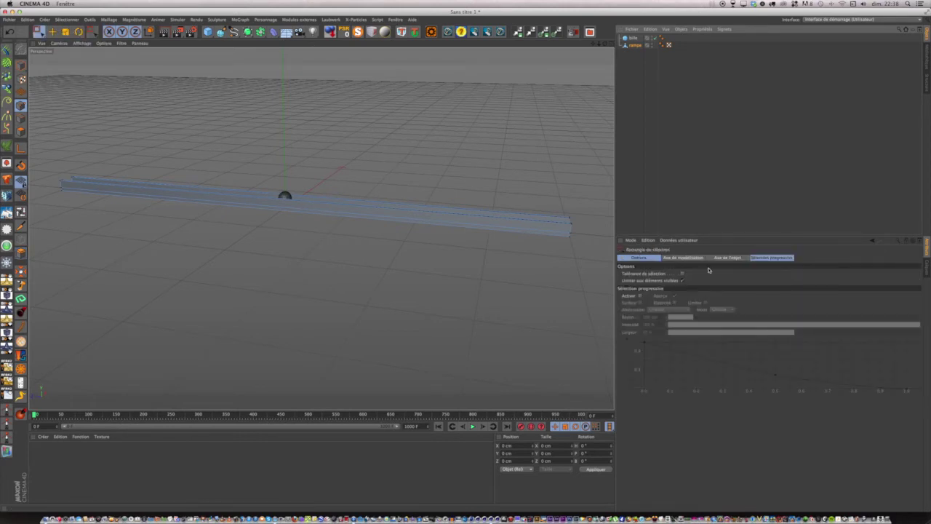
left_click_drag(550, 198, 590, 276)
left_click_drag(482, 219, 332, 216)
left_click_drag(604, 44, 320, 229)
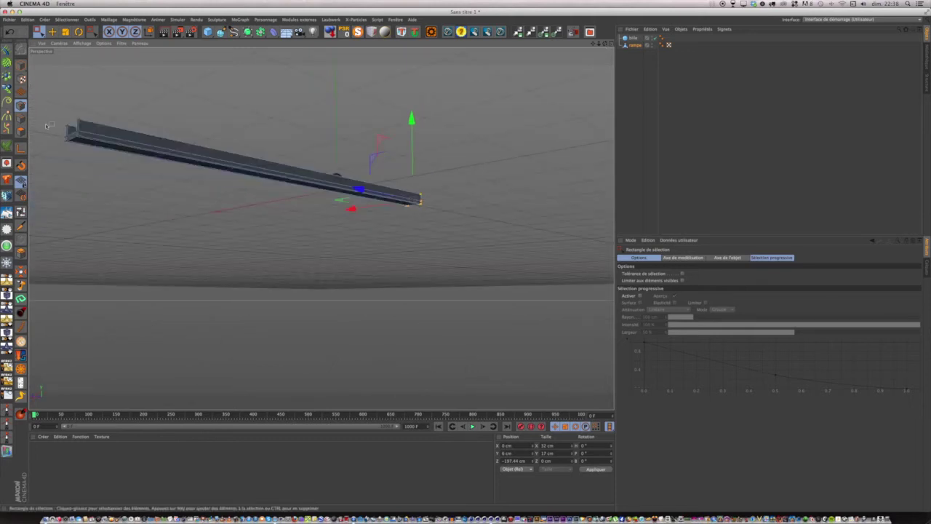
left_click(22, 64)
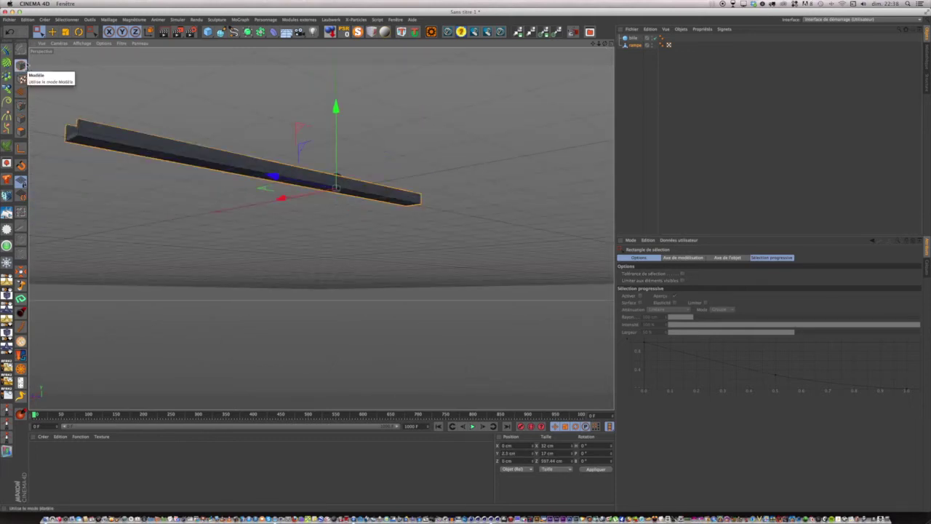
left_click_drag(598, 45, 321, 228)
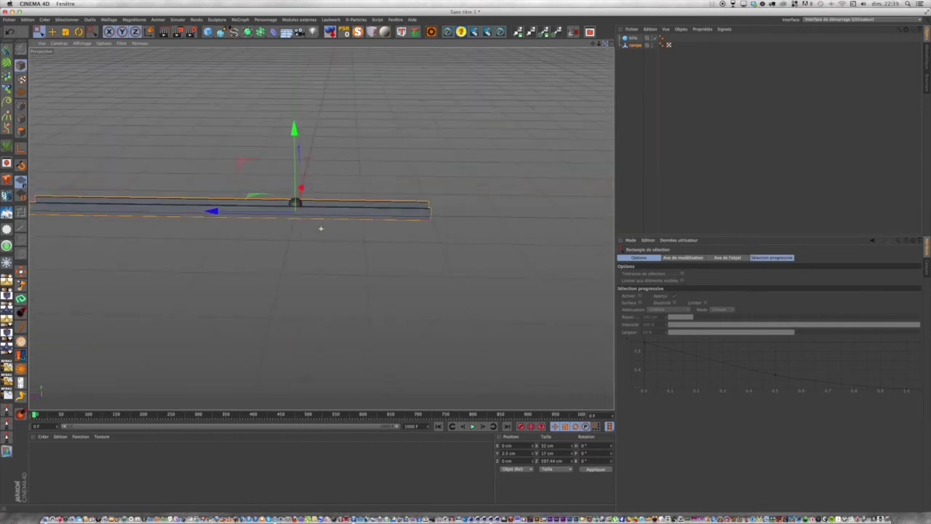
Cut two loops across rampe near one end with the Knife in Boucle mode, without limiting the cuts to the selection
left_click(635, 45)
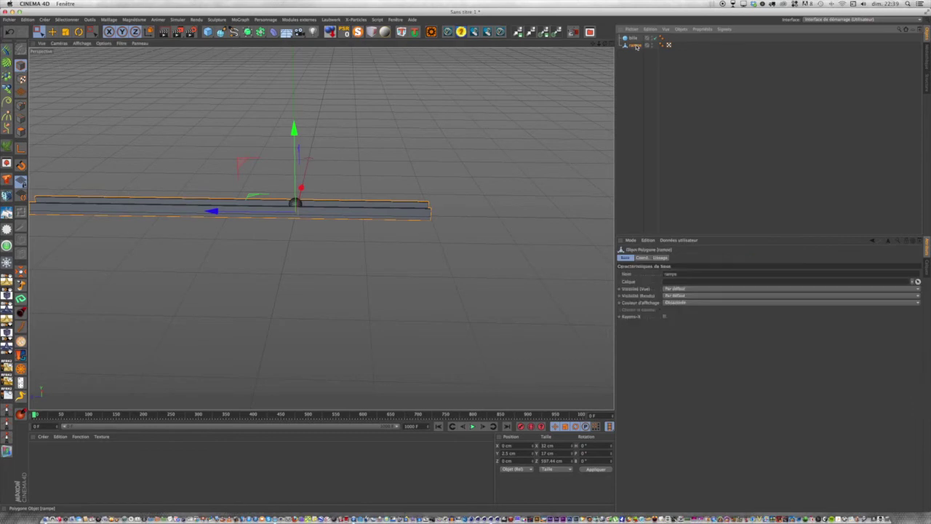
left_click(22, 131)
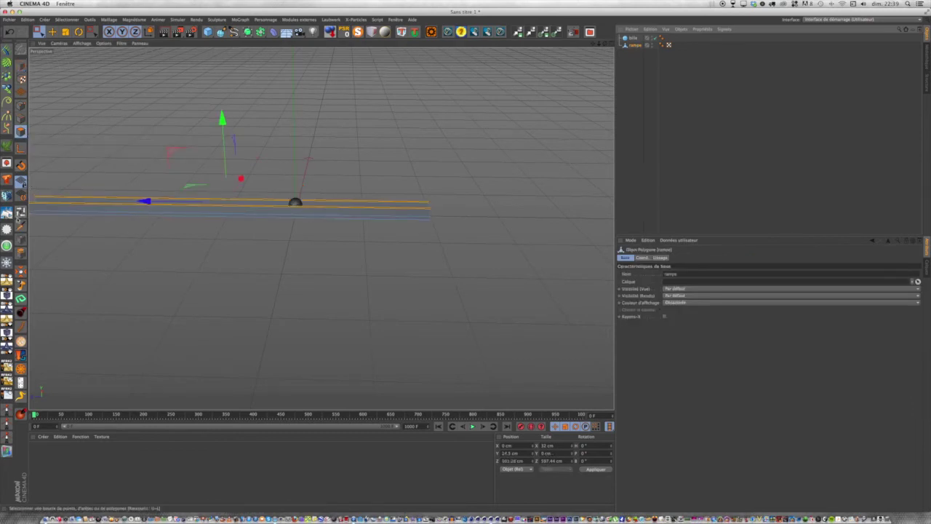
left_click(20, 225)
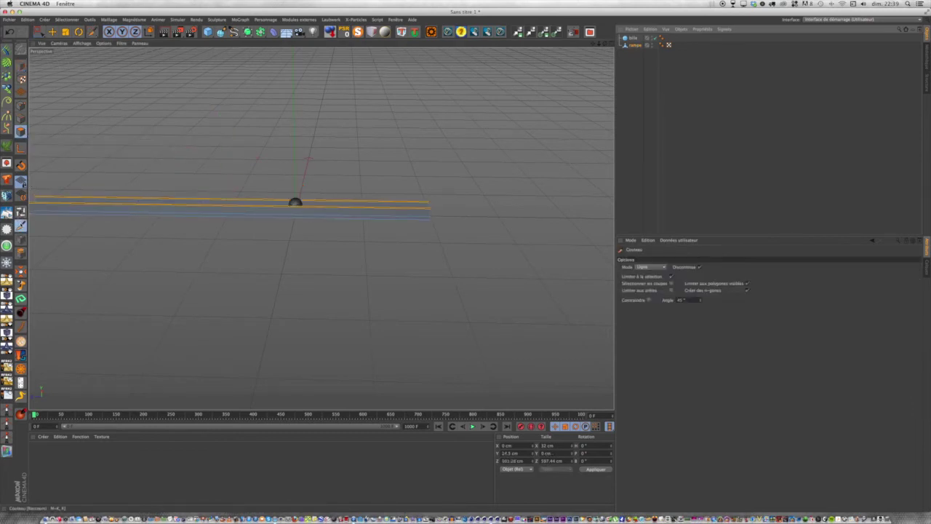
left_click(650, 267)
left_click(644, 297)
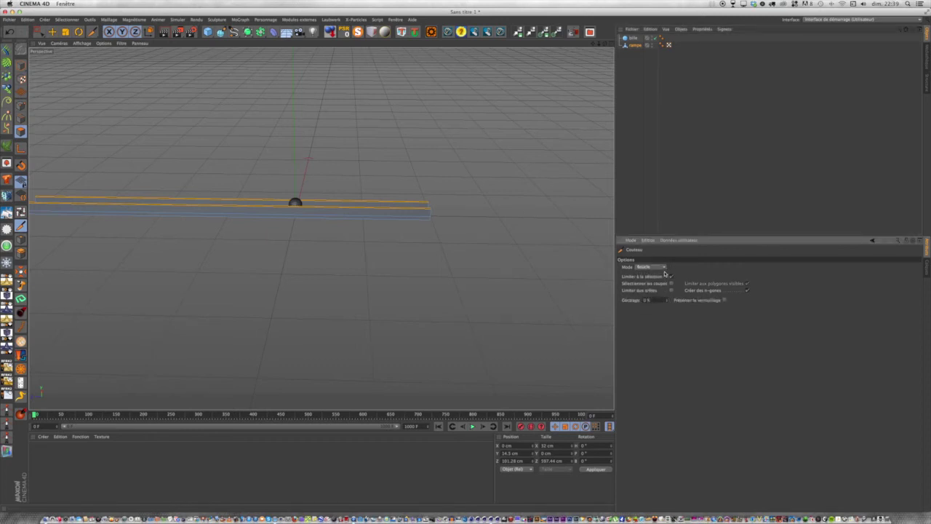
left_click(613, 48)
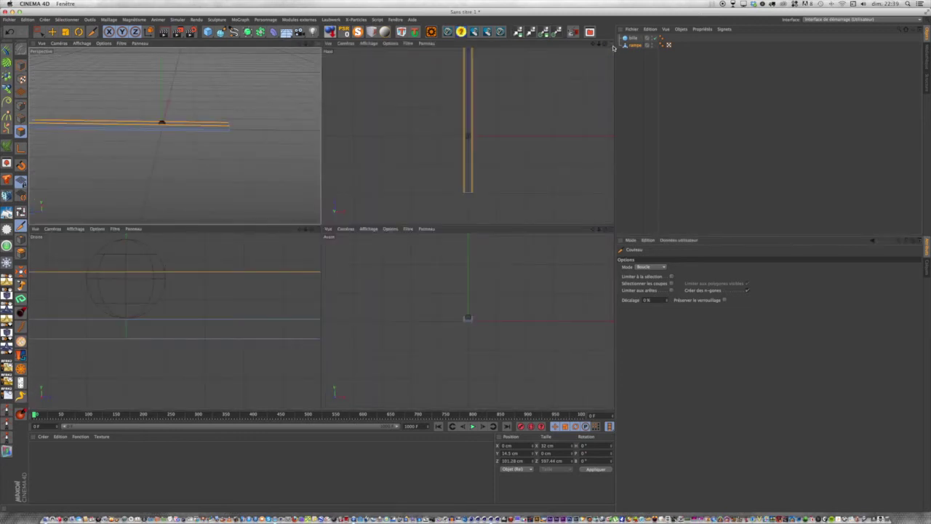
scroll(242, 302, "down", 6)
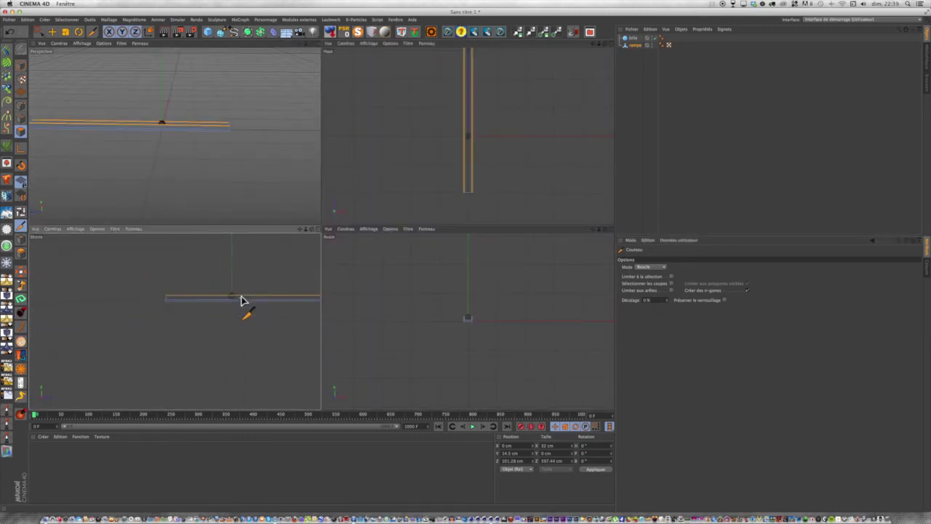
left_click(318, 228)
scroll(359, 172, "up", 4)
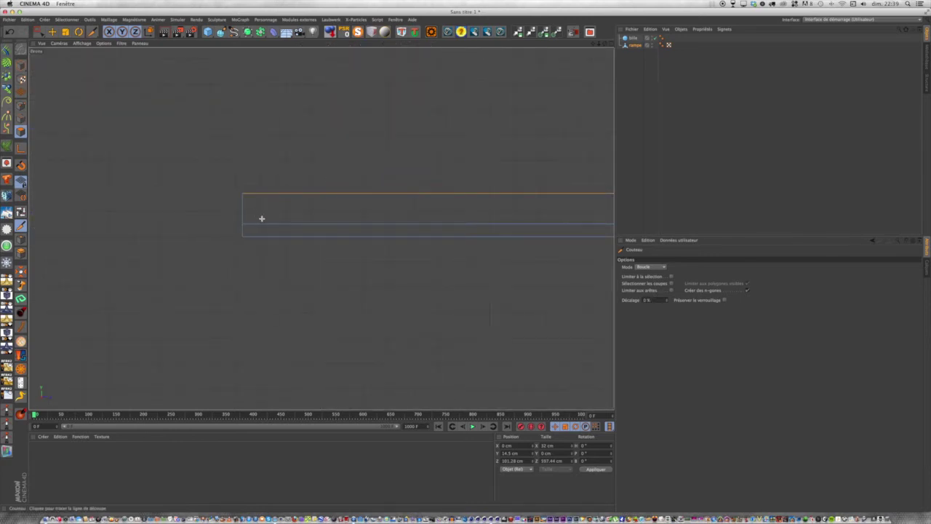
left_click(261, 224)
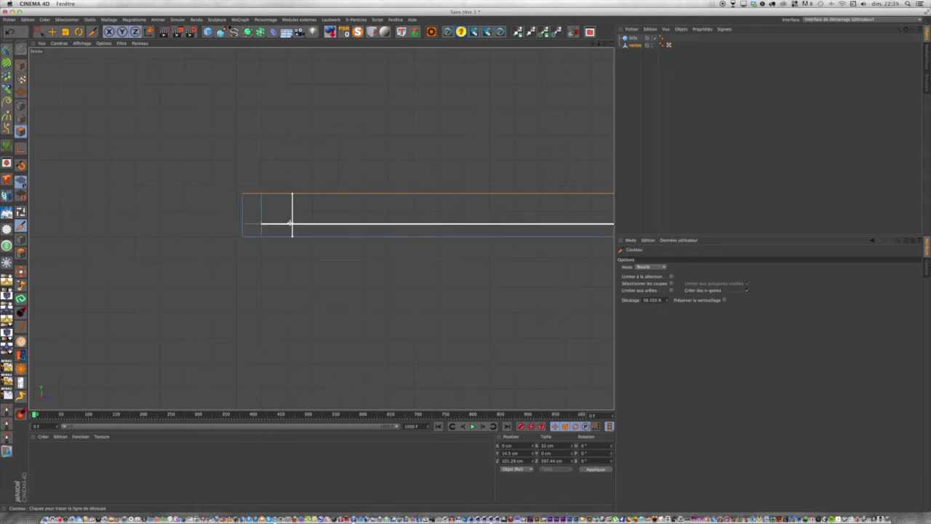
scroll(287, 223, "down", 4)
Cut two closely spaced loops across rampe near its opposite end
left_click_drag(593, 43, 342, 72)
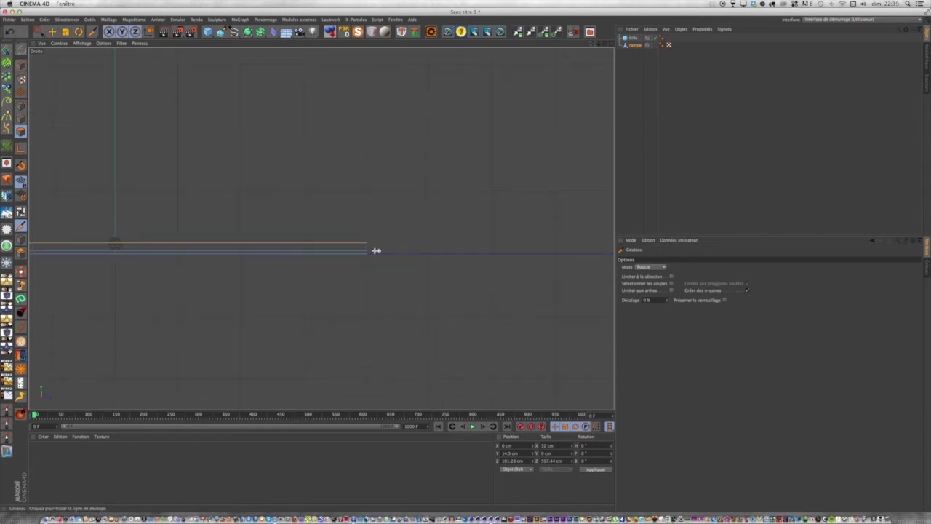
scroll(350, 249, "up", 5)
scroll(357, 248, "up", 1)
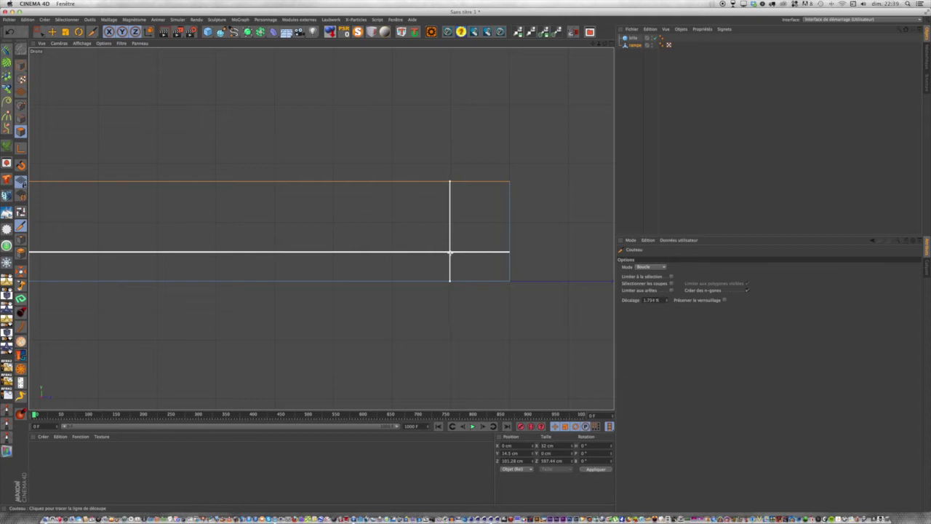
left_click(449, 253)
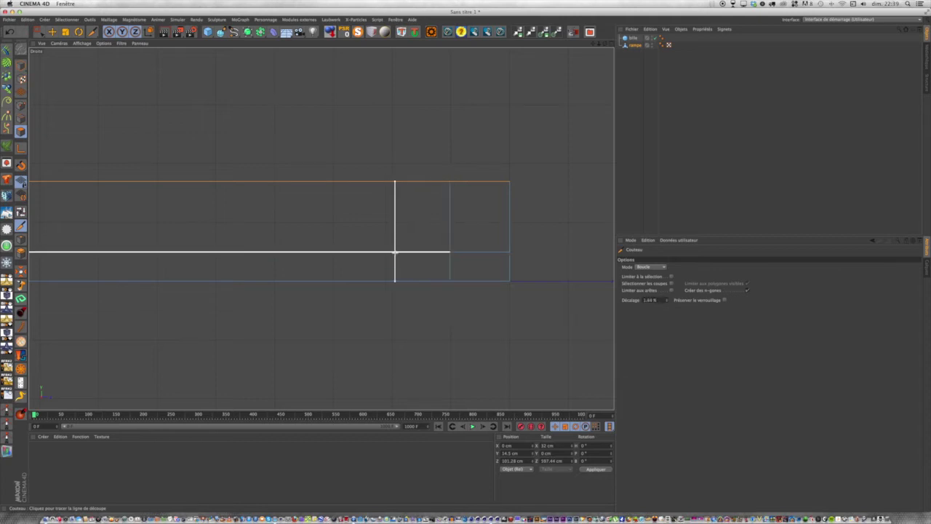
left_click(392, 252)
scroll(429, 225, "down", 6)
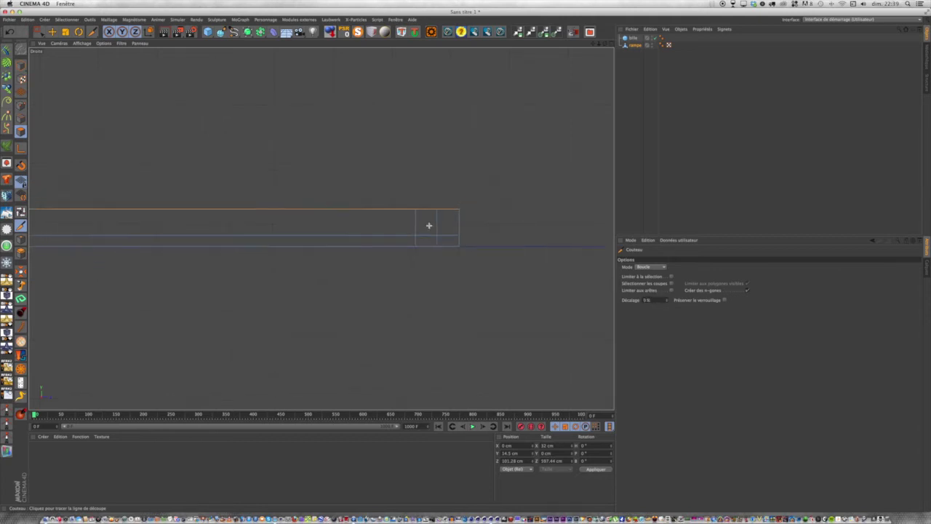
Select the small lower polygons between the loop cuts at both ends of rampe's first long side
left_click(608, 45)
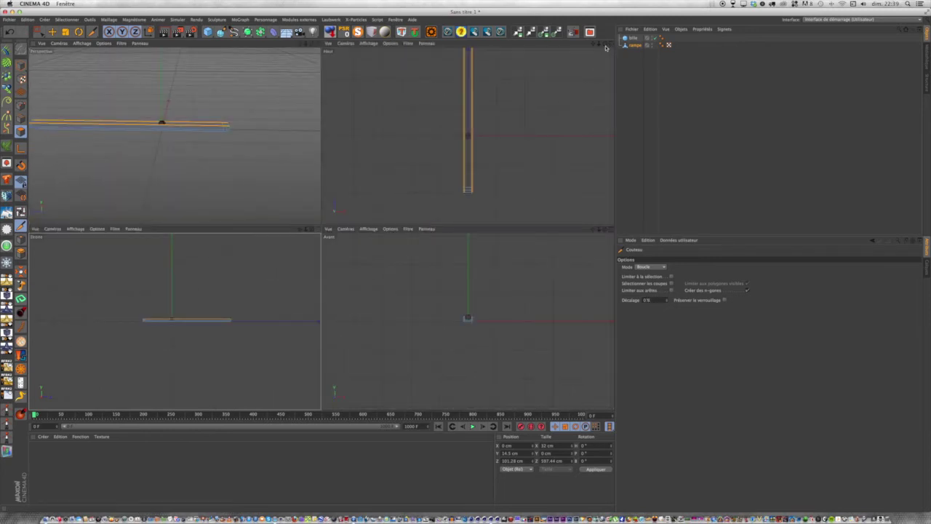
left_click(317, 44)
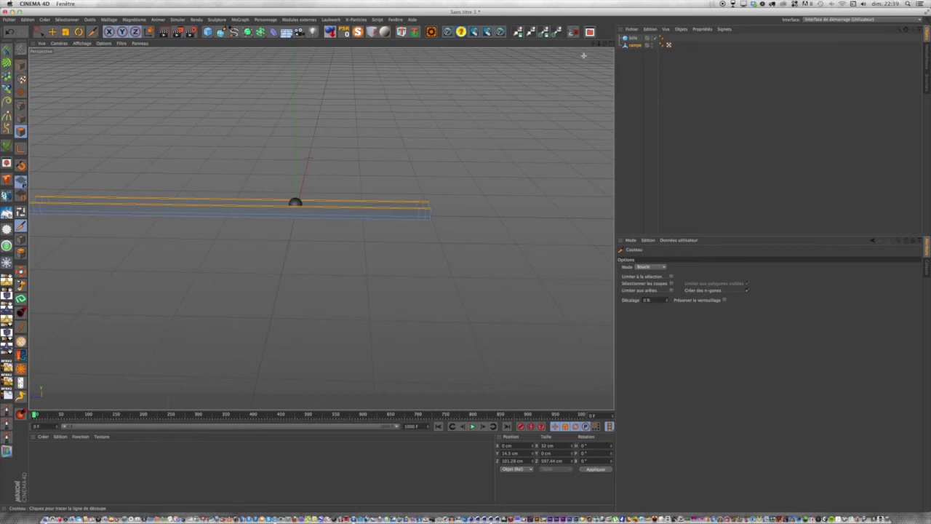
left_click_drag(593, 43, 723, 38)
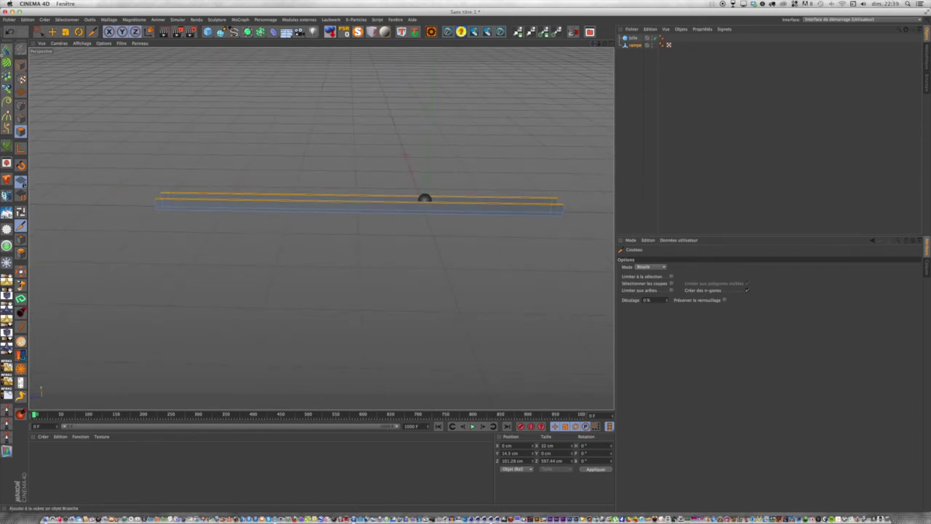
left_click_drag(38, 31, 53, 45)
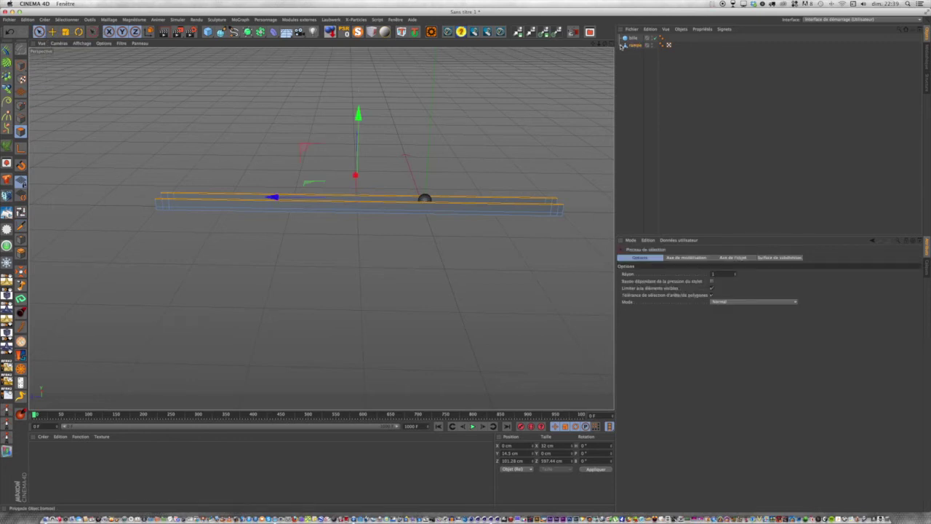
left_click_drag(606, 44, 641, 8)
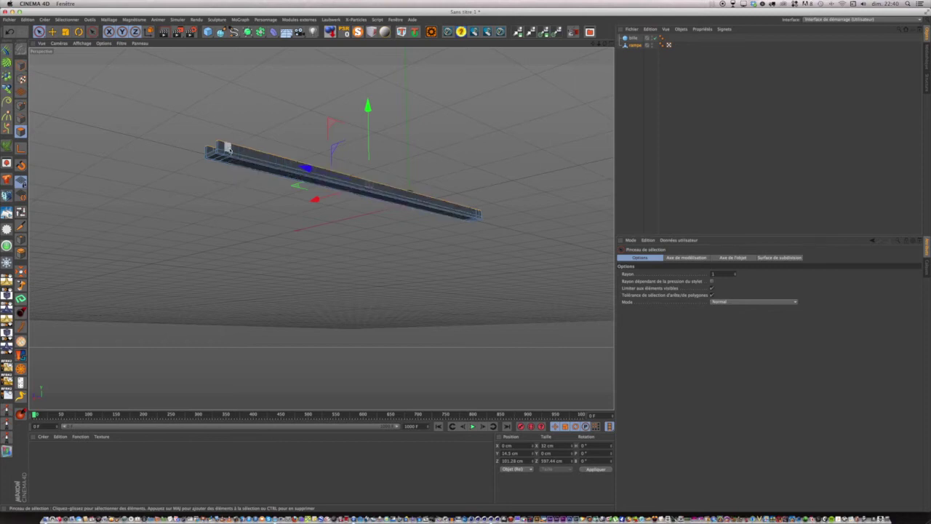
left_click(227, 155)
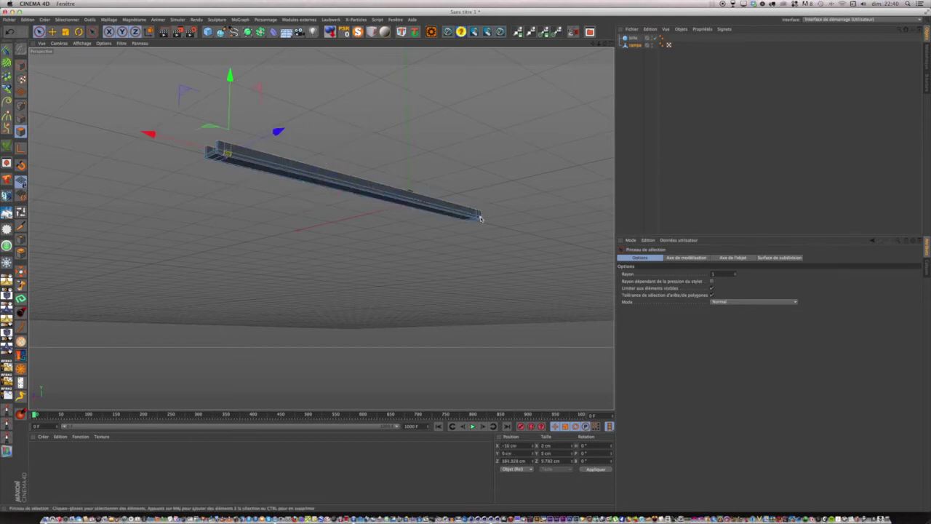
scroll(480, 218, "up", 5)
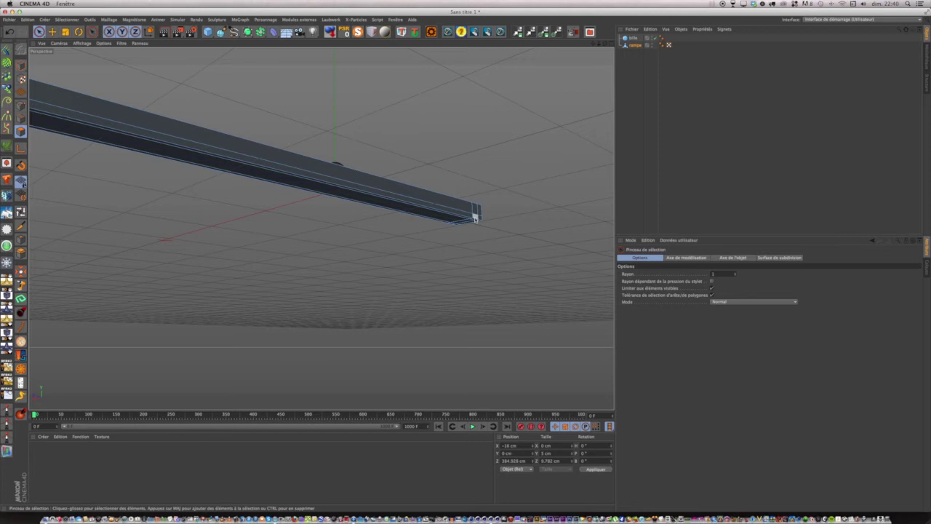
scroll(519, 211, "down", 5)
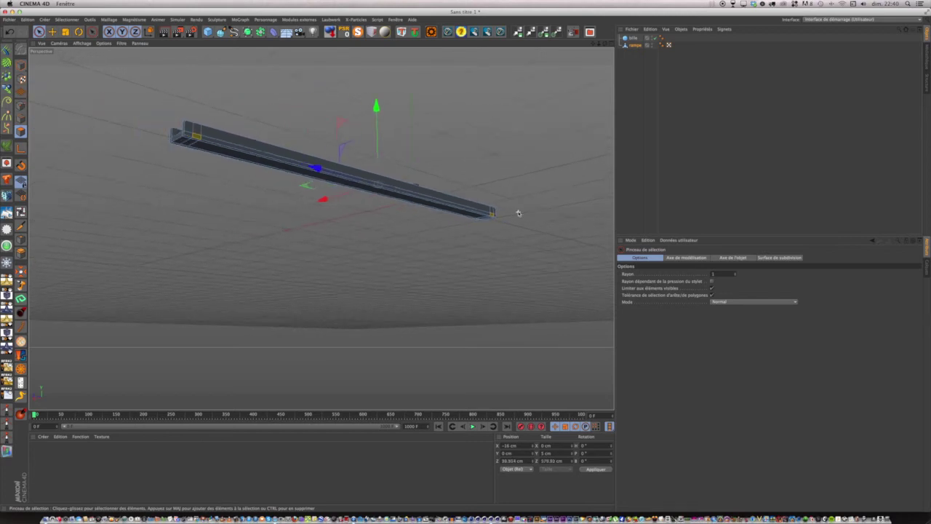
Add the matching small lower polygons at both ends of rampe's opposite long side to the selection
left_click_drag(606, 43, 563, 123)
scroll(544, 202, "up", 3)
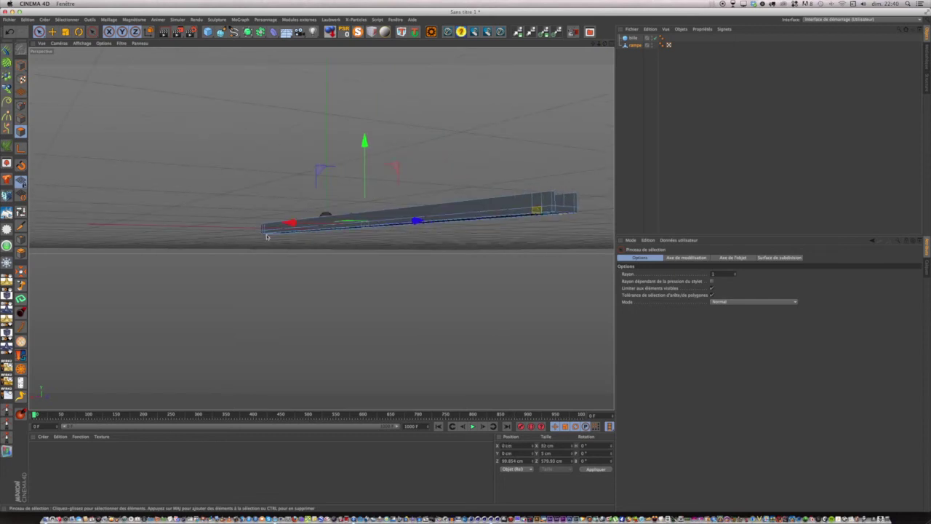
scroll(266, 235, "up", 3)
left_click(260, 230)
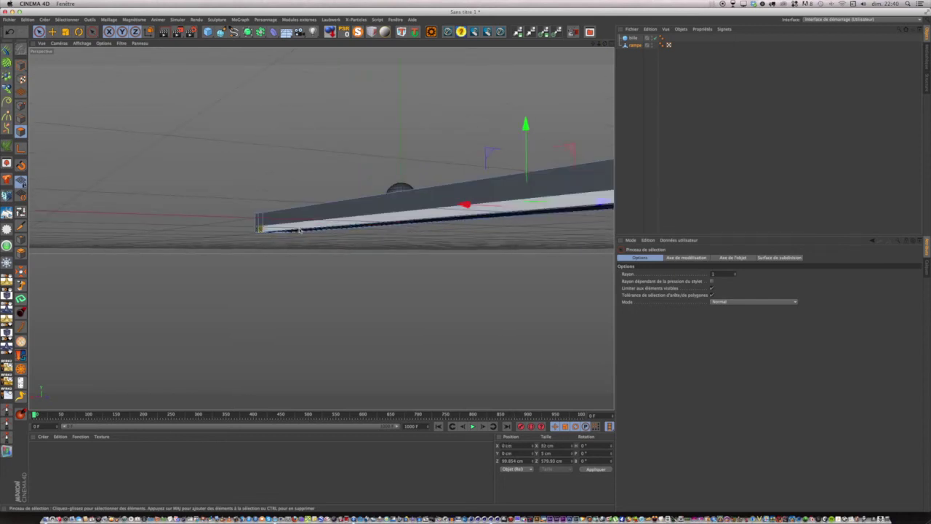
scroll(391, 235, "down", 3)
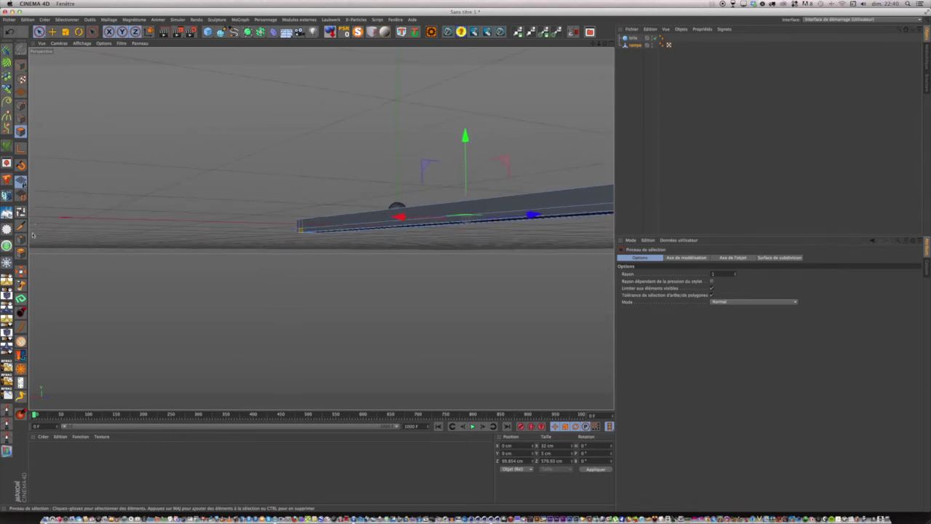
Extrude the four selected side polygons of rampe outward with an offset of 3 cm
left_click(22, 253)
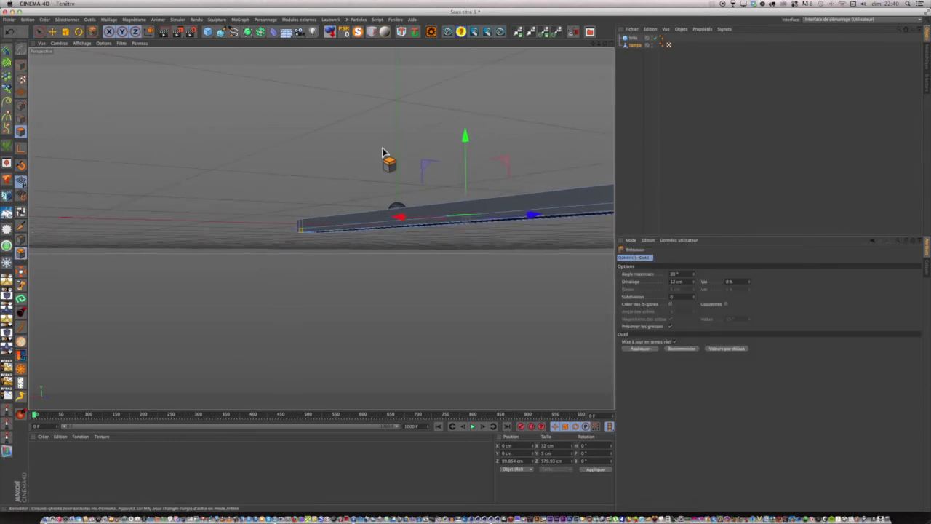
left_click_drag(603, 45, 453, 170)
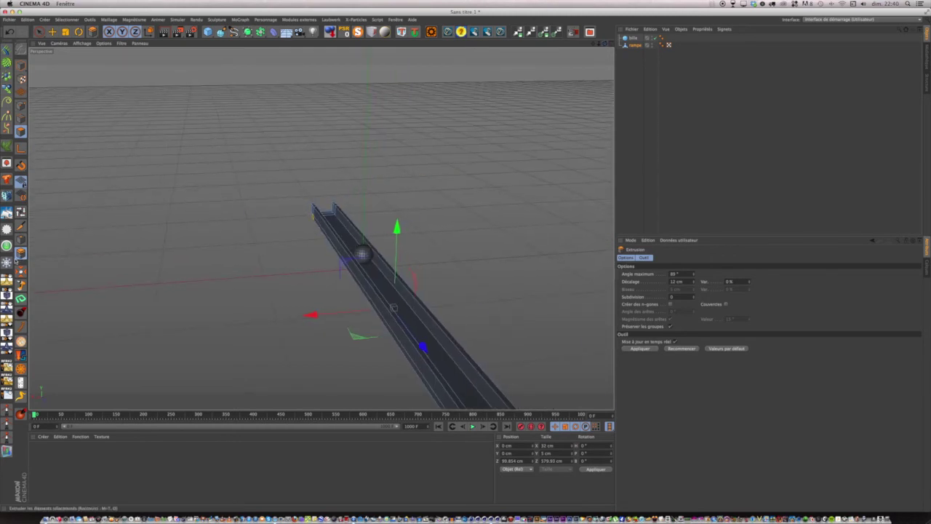
scroll(295, 219, "up", 5)
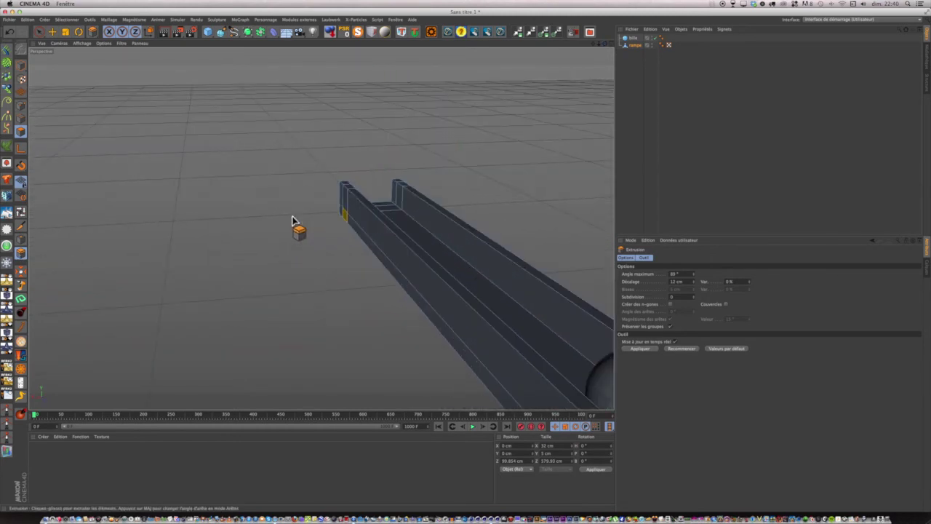
left_click_drag(292, 218, 291, 218)
double_click(687, 280)
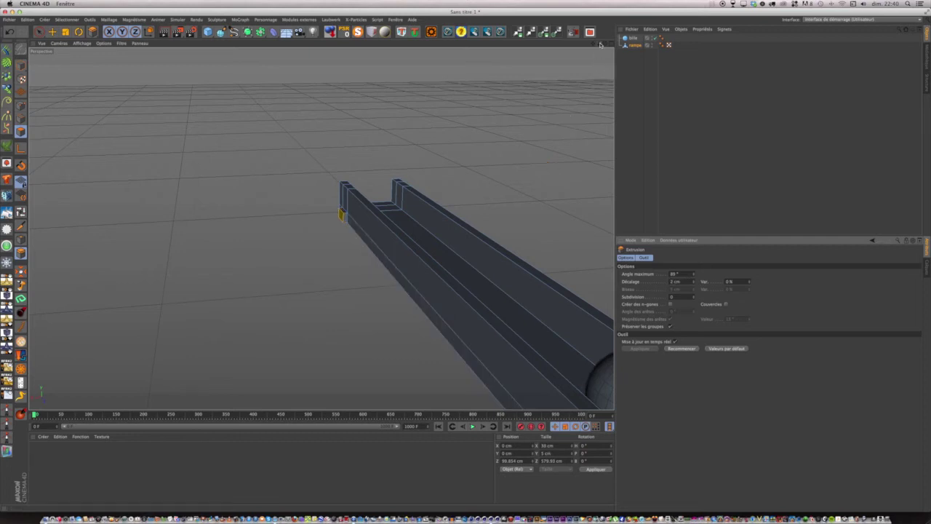
Select the bottom faces of both side protrusions at the first end of rampe
left_click_drag(605, 45, 321, 228)
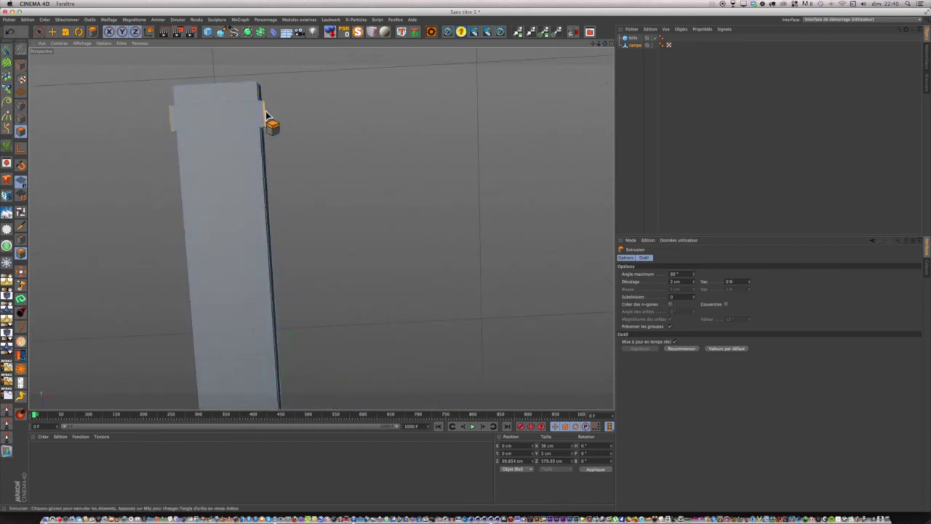
left_click(262, 117)
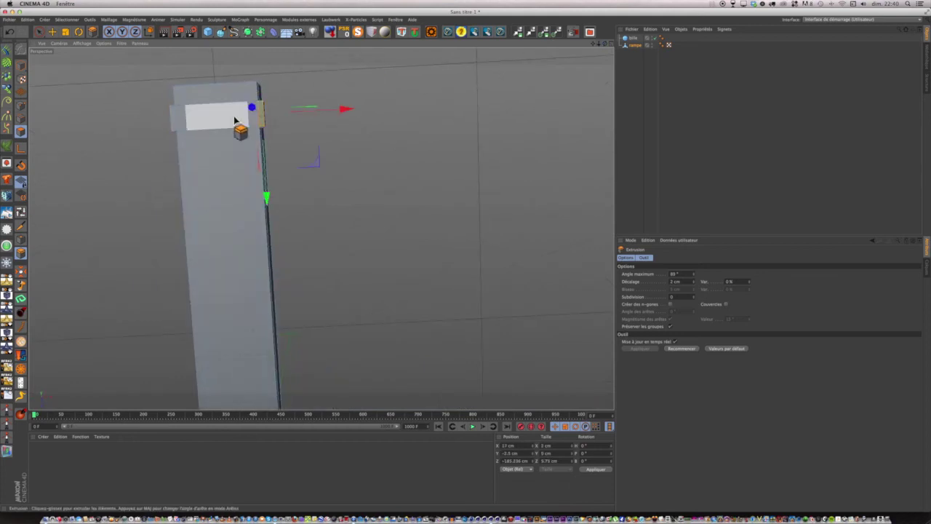
left_click(173, 124, "shift")
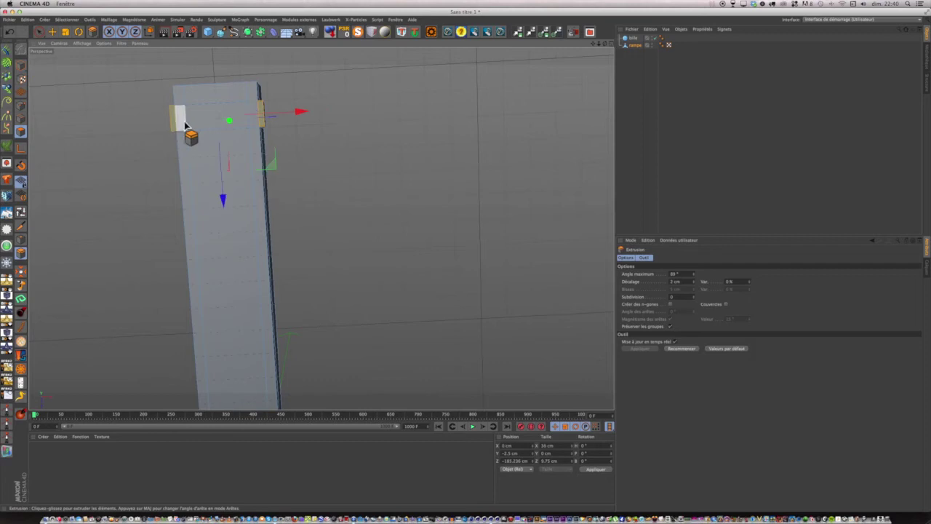
left_click_drag(351, 145, 351, 145, "alt")
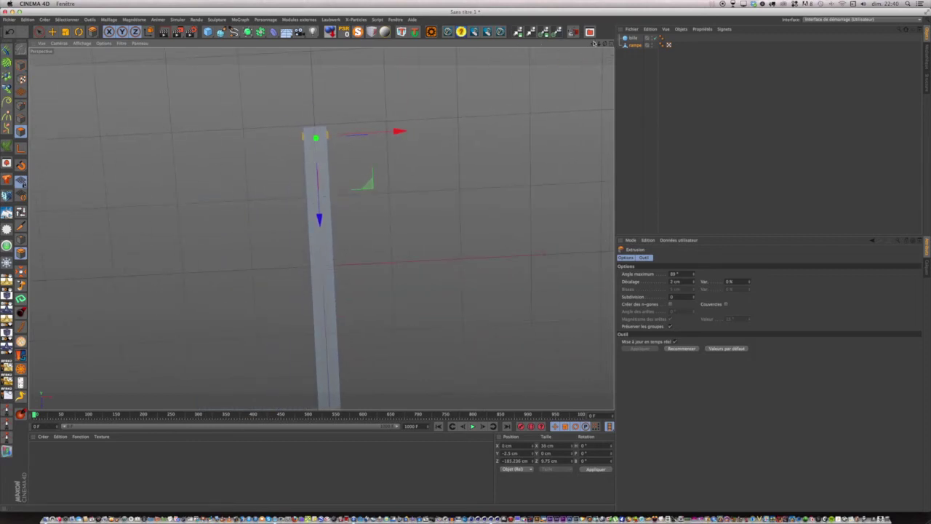
Add the bottom faces of the two protrusions at rampe's opposite end to the selection
left_click_drag(592, 45, 592, 46)
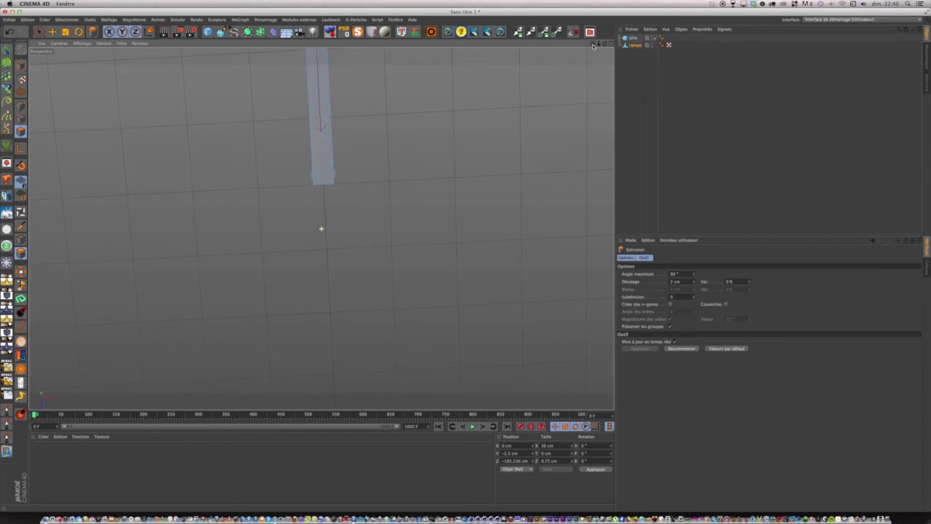
left_click(333, 175, "shift")
scroll(333, 176, "up", 10)
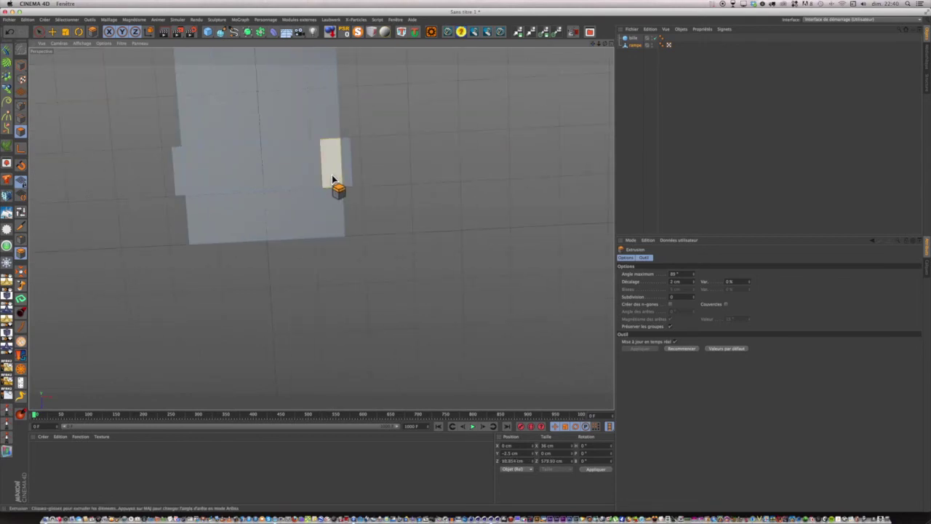
left_click_drag(333, 179, 350, 174)
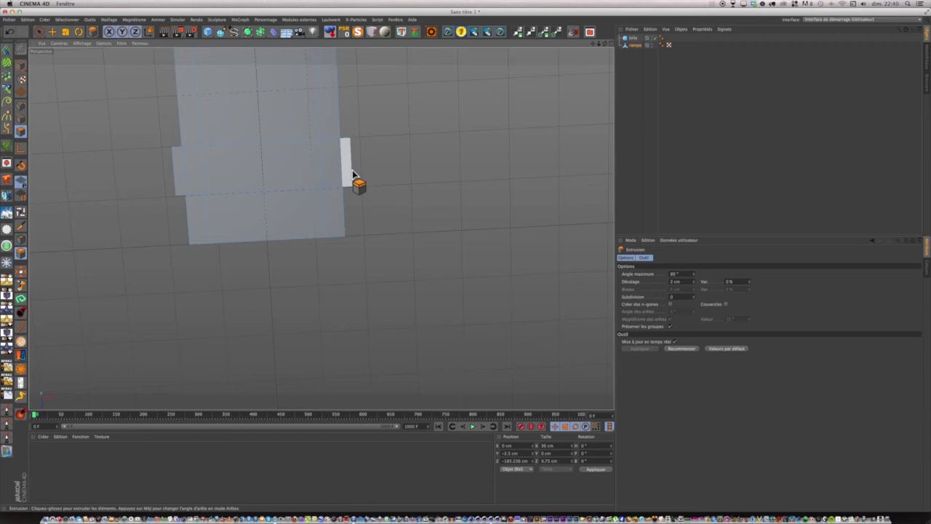
left_click(351, 170, "shift")
left_click(182, 188, "shift")
Extrude the four selected bottom faces downward by about 181 cm to form rampe's legs
left_click_drag(605, 43, 523, 120)
scroll(530, 142, "down", 4)
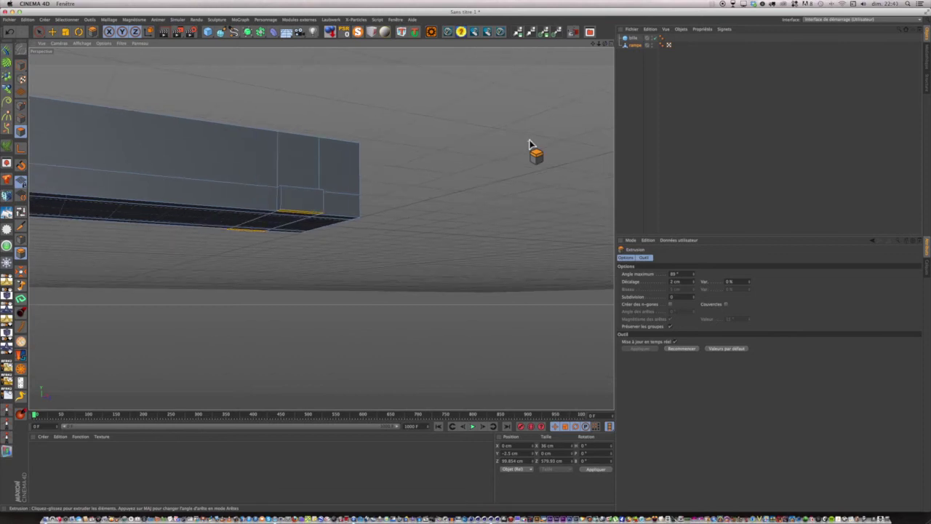
scroll(321, 226, "down", 3)
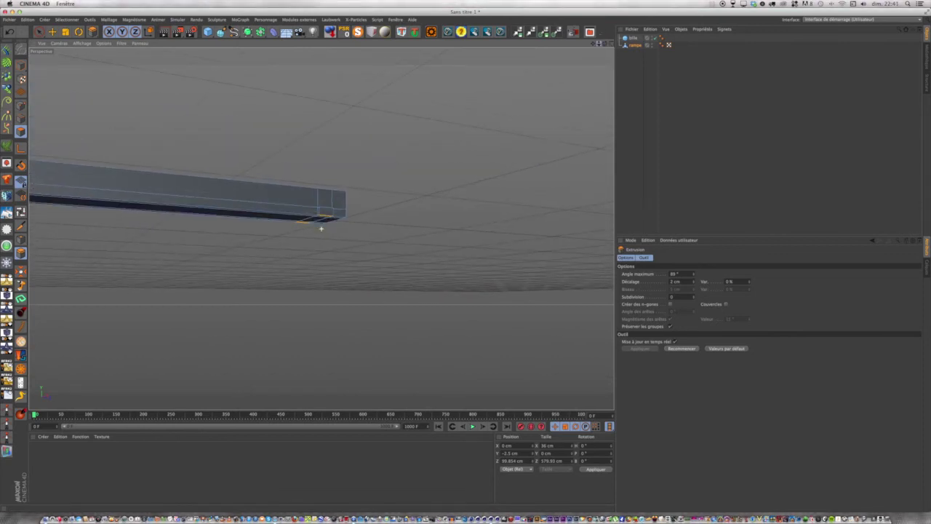
left_click_drag(599, 45, 836, 47)
scroll(560, 122, "down", 4)
left_click_drag(560, 121, 717, 126)
Switch to working on whole objects and drop rampe onto the ground plane so its legs stand at height 0
left_click(21, 64)
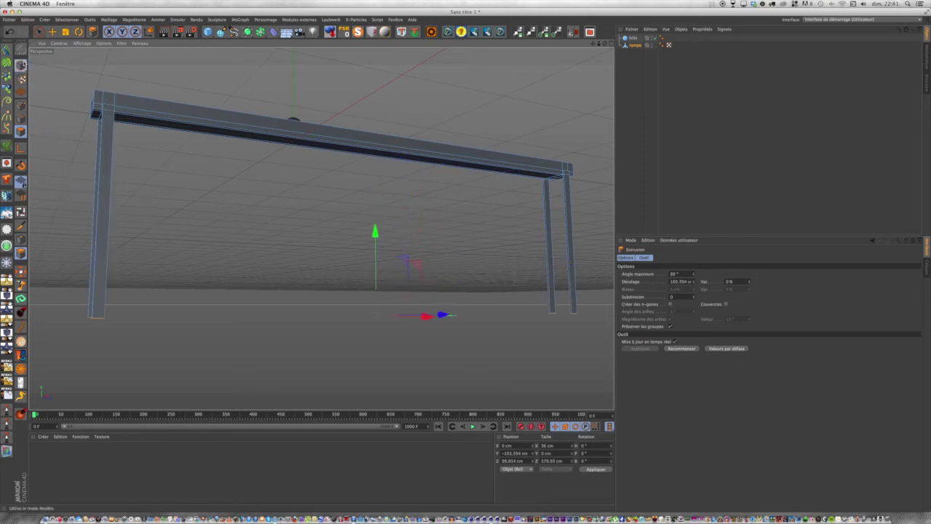
left_click(40, 32)
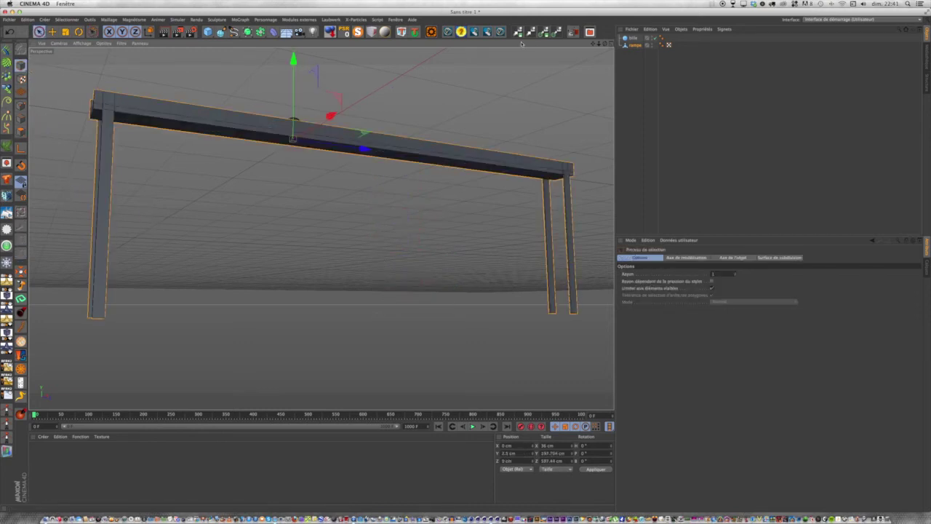
left_click(331, 32)
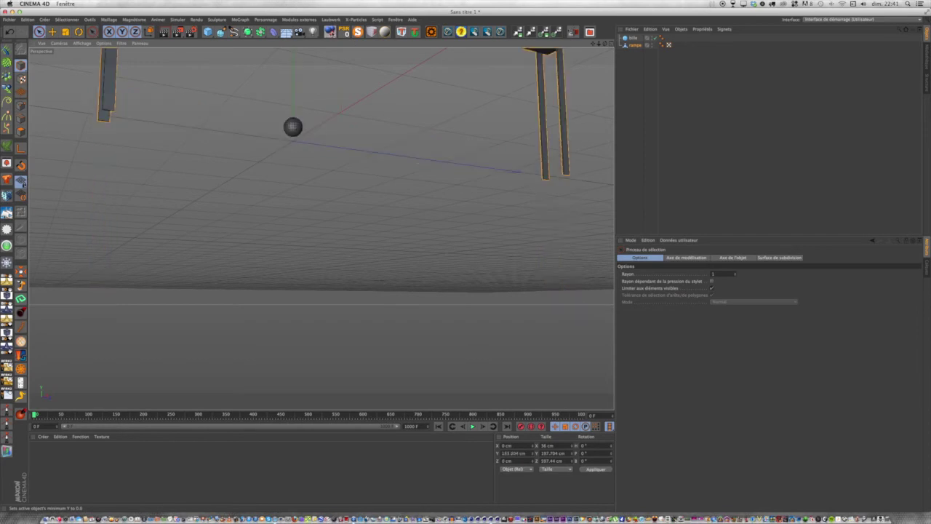
Raise the bille sphere vertically until it sits in rampe's channel at its new height
left_click_drag(607, 45, 350, 179)
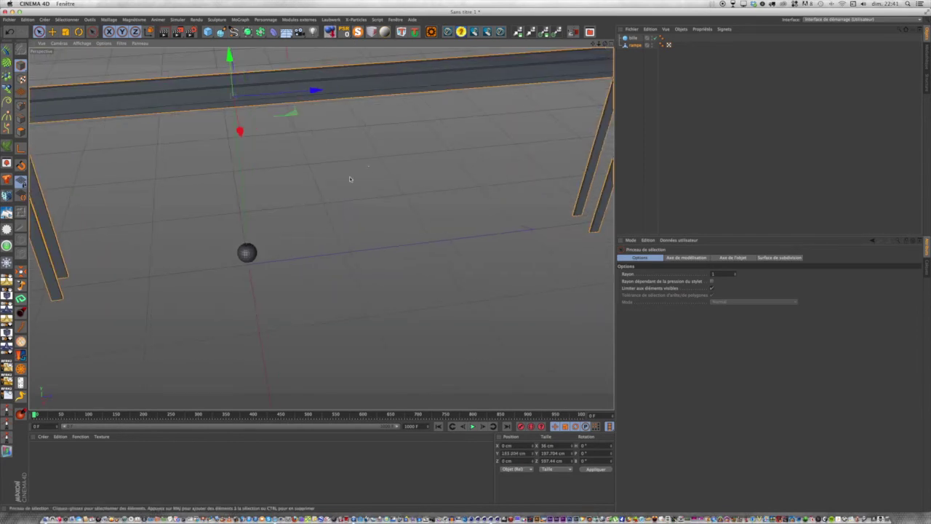
left_click(633, 37)
left_click_drag(241, 178, 466, 178)
left_click_drag(228, 43, 229, 55)
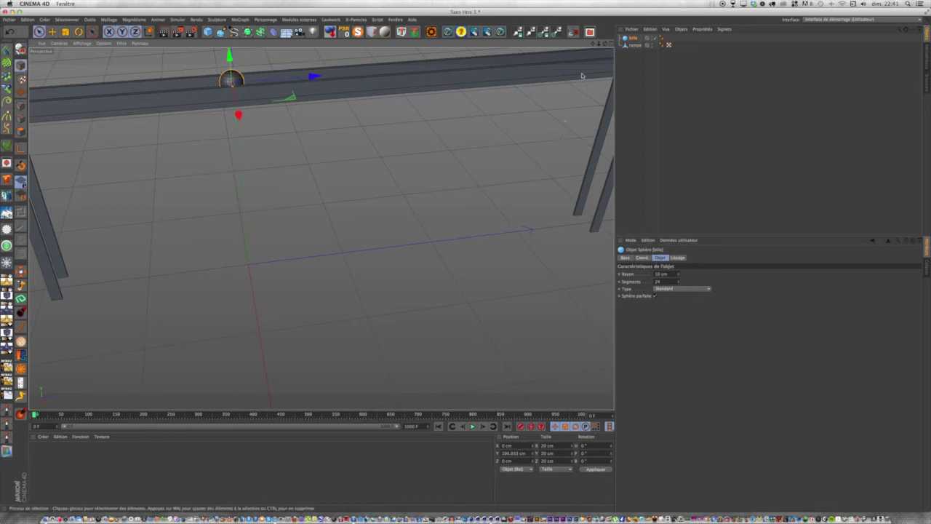
left_click_drag(605, 44, 616, 285)
scroll(486, 107, "down", 3)
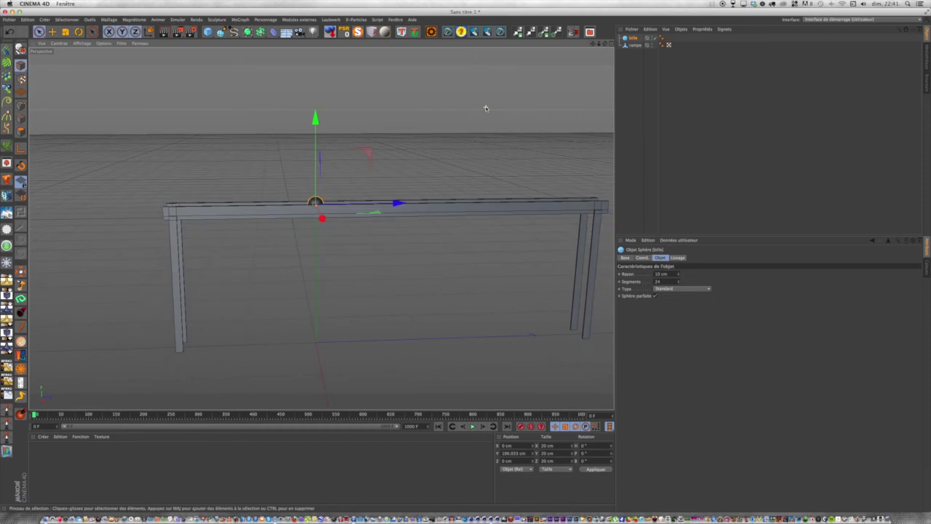
Select all beam points at one end of rampe above its legs and lower them to slope the ramp
left_click_drag(593, 44, 549, 50)
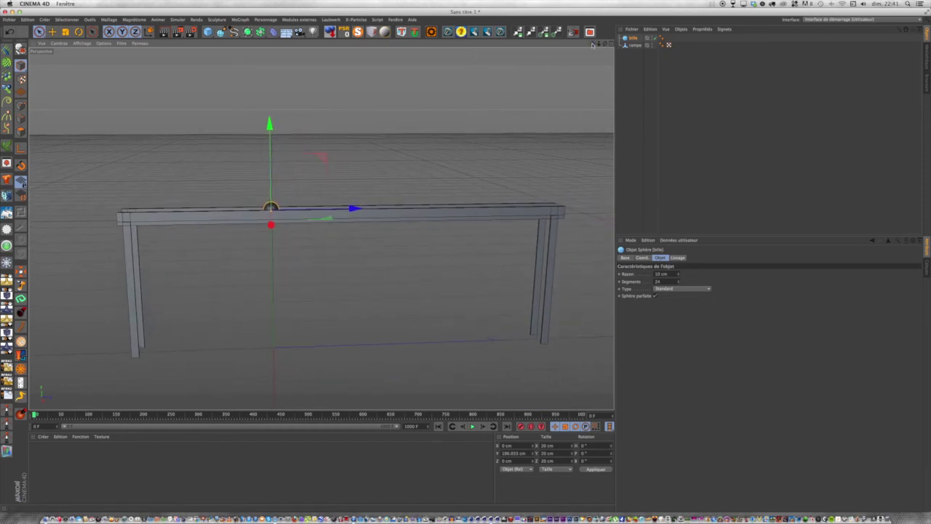
left_click(635, 45)
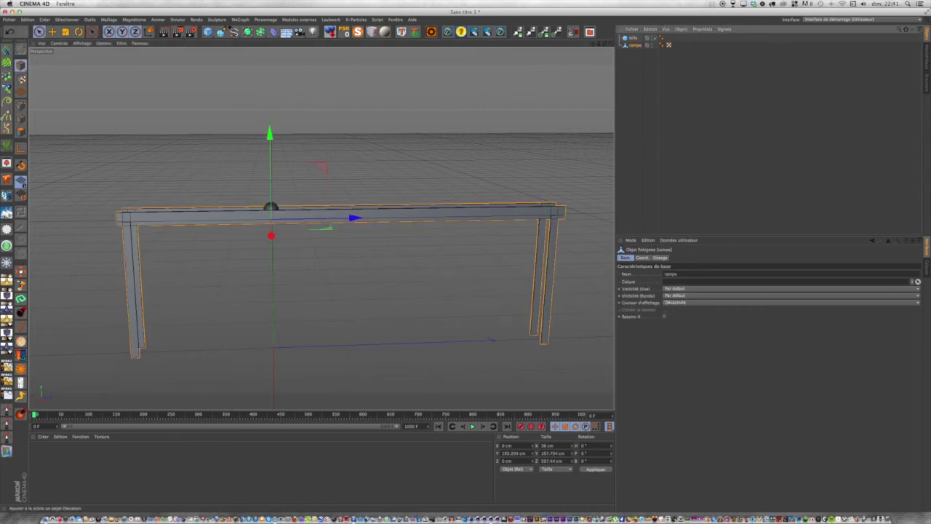
left_click(20, 106)
left_click_drag(38, 31, 68, 52)
left_click_drag(99, 179, 168, 240)
left_click_drag(120, 130, 119, 194)
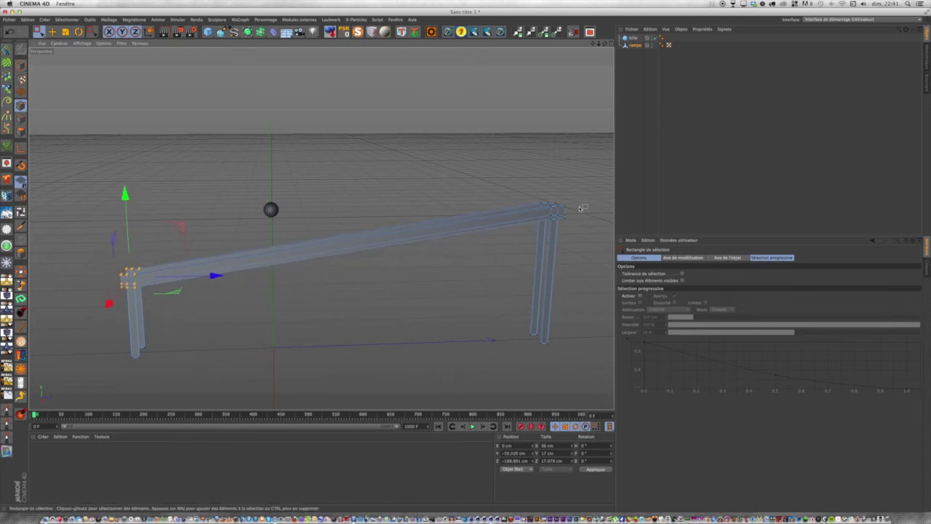
Select the upper points at rampe's high end and raise them to about Y 33 cm
left_click_drag(592, 44, 467, 44)
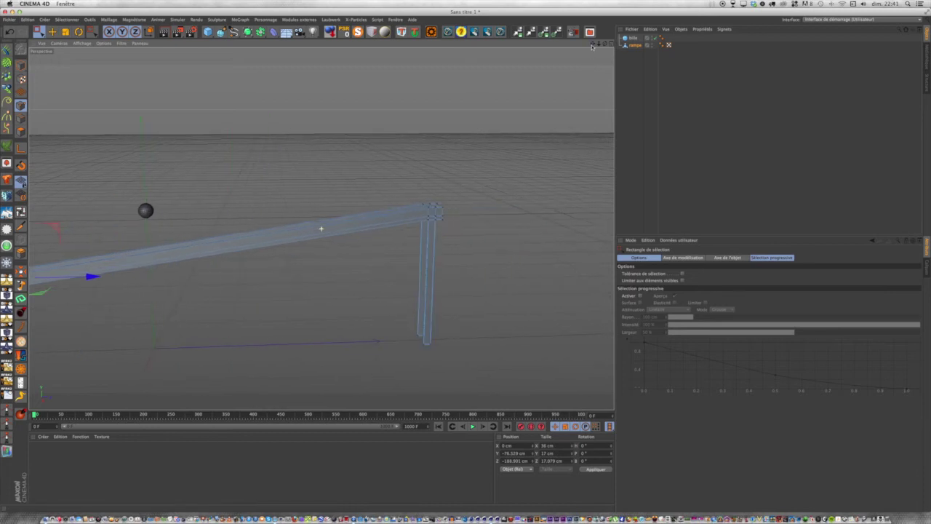
scroll(492, 183, "up", 3)
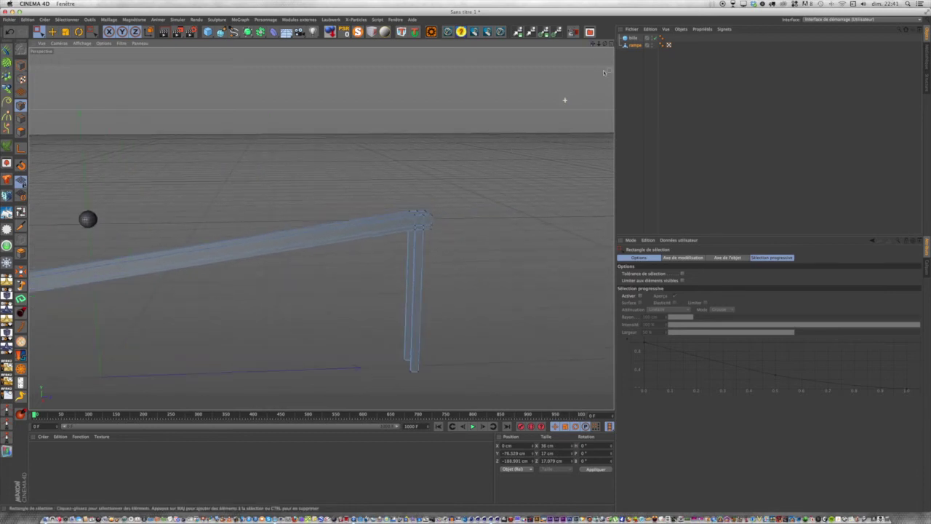
scroll(321, 228, "up", 3)
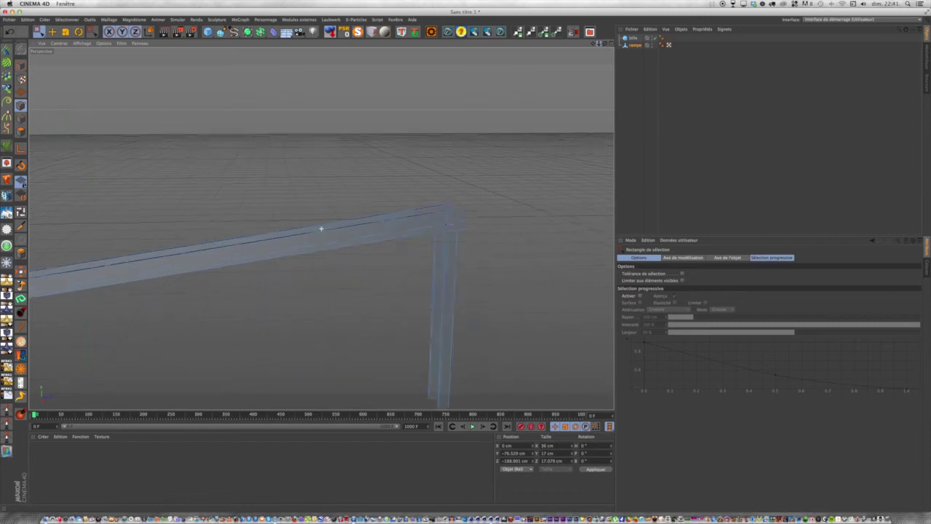
left_click_drag(606, 44, 321, 228)
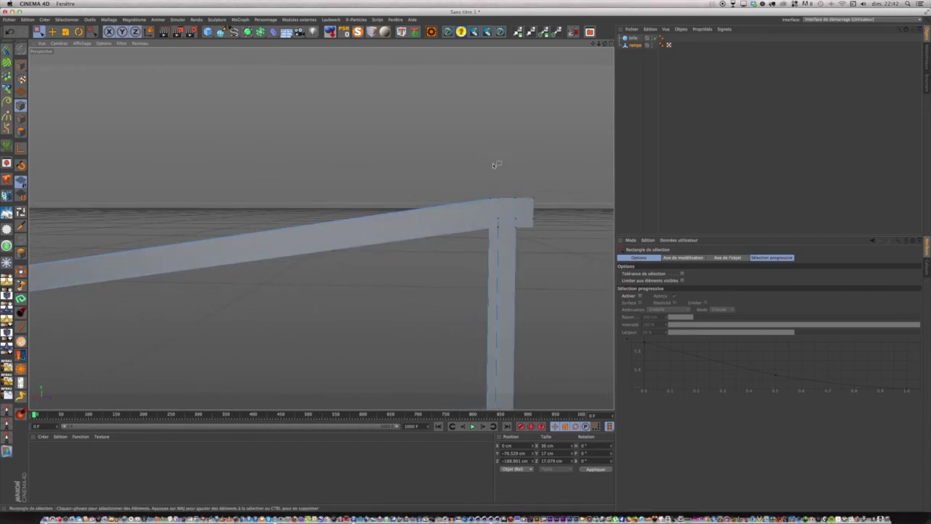
left_click_drag(490, 180, 550, 224)
left_click_drag(505, 122, 511, 82)
left_click_drag(606, 44, 502, 72)
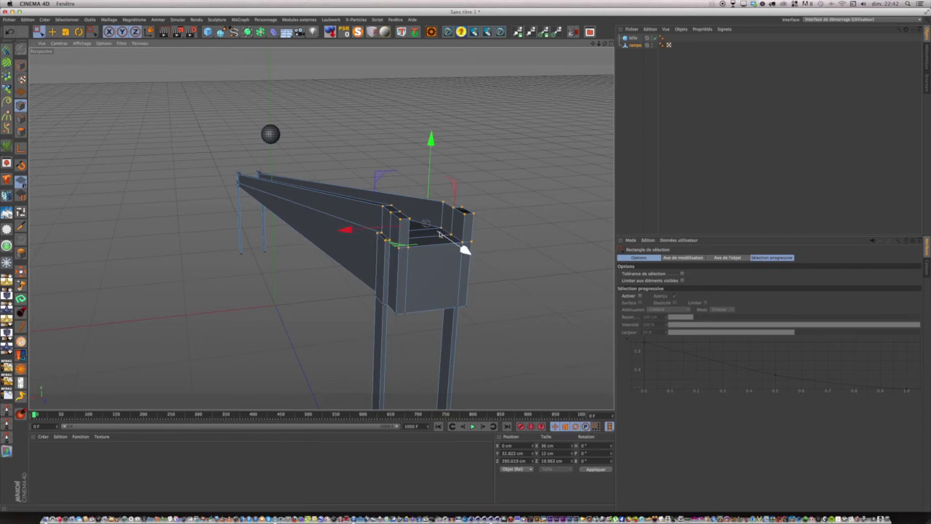
Try to curve rampe's high end by raising progressively smaller groups of its outermost upper points
left_click_drag(604, 44, 695, 20)
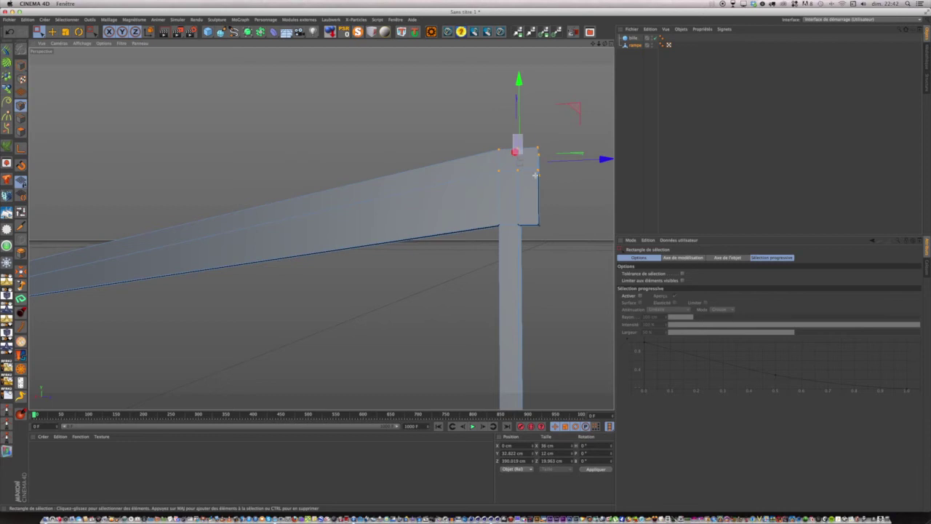
scroll(549, 158, "up", 4)
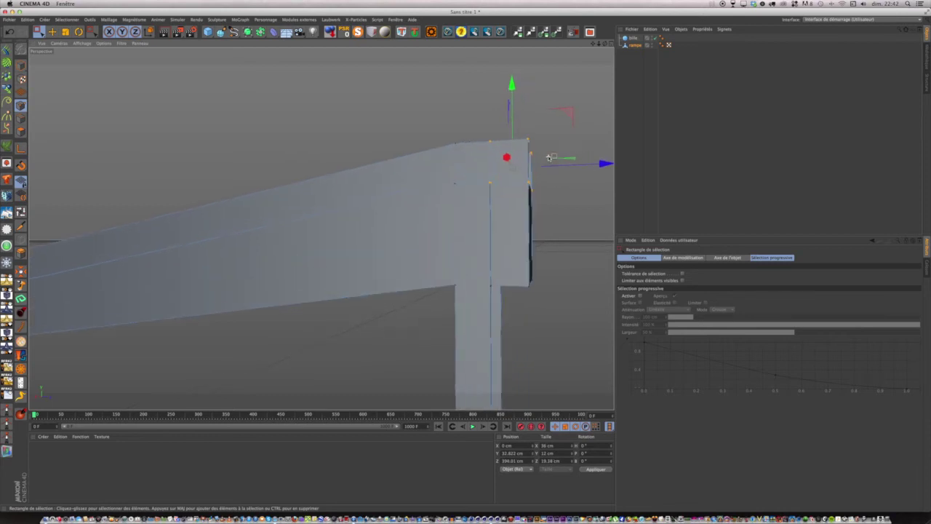
left_click_drag(511, 85, 511, 82)
left_click_drag(517, 115, 545, 209)
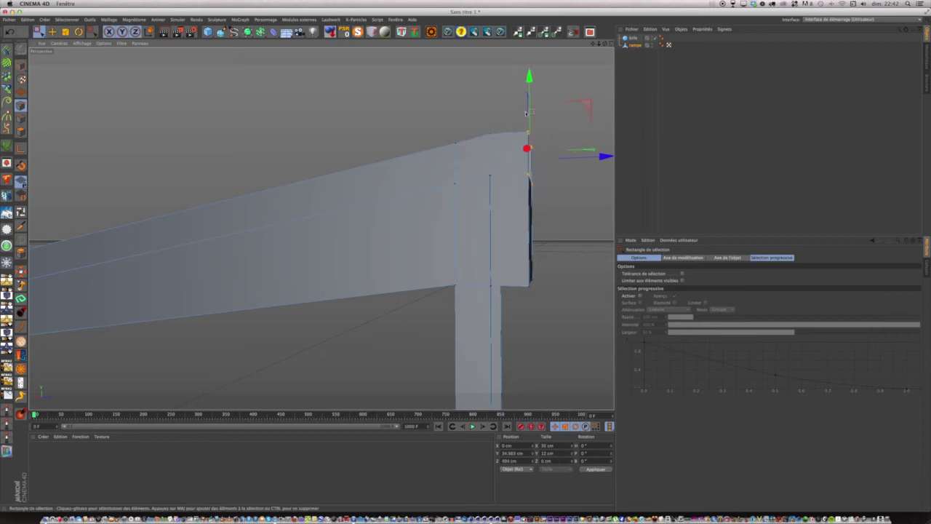
left_click_drag(529, 74, 530, 72)
left_click_drag(604, 44, 321, 229)
Undo the curving of rampe's high end, keeping only the first raise of its upper points
left_click(13, 34)
left_click(12, 33)
left_click(11, 33)
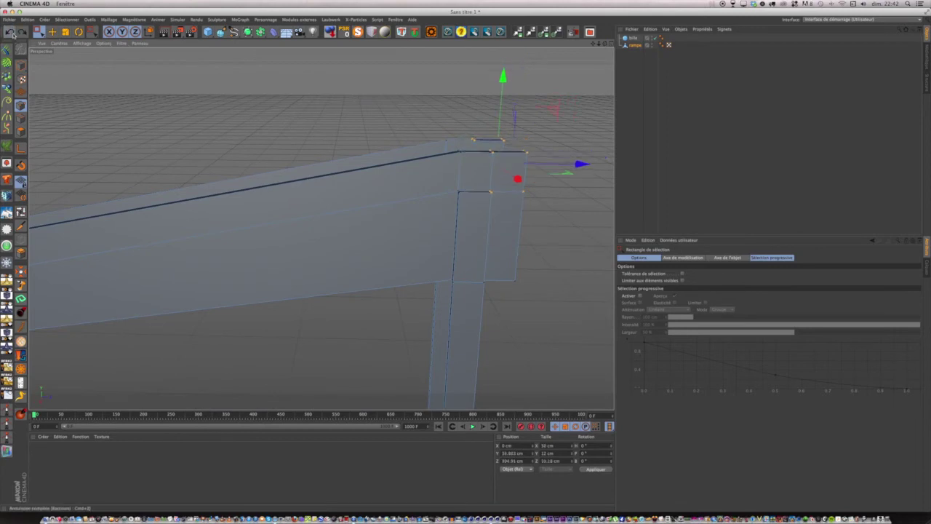
left_click(11, 33)
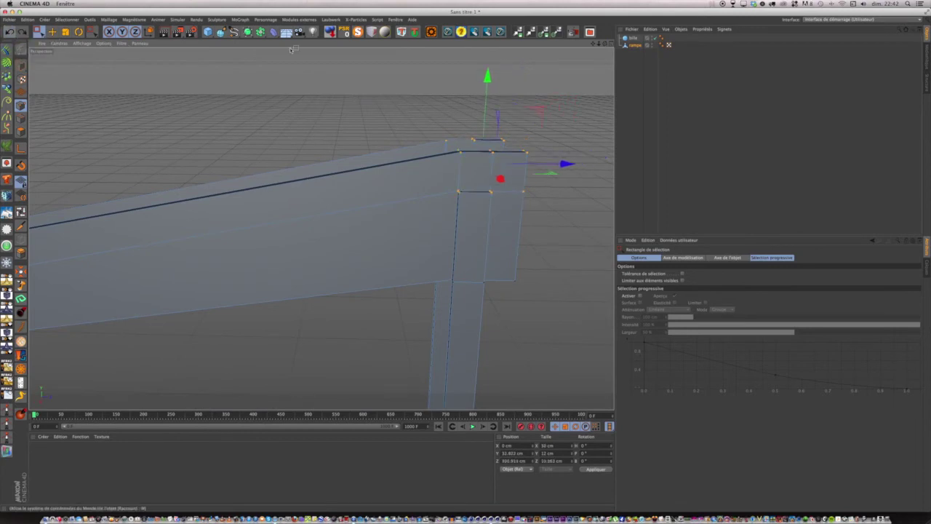
left_click(21, 32)
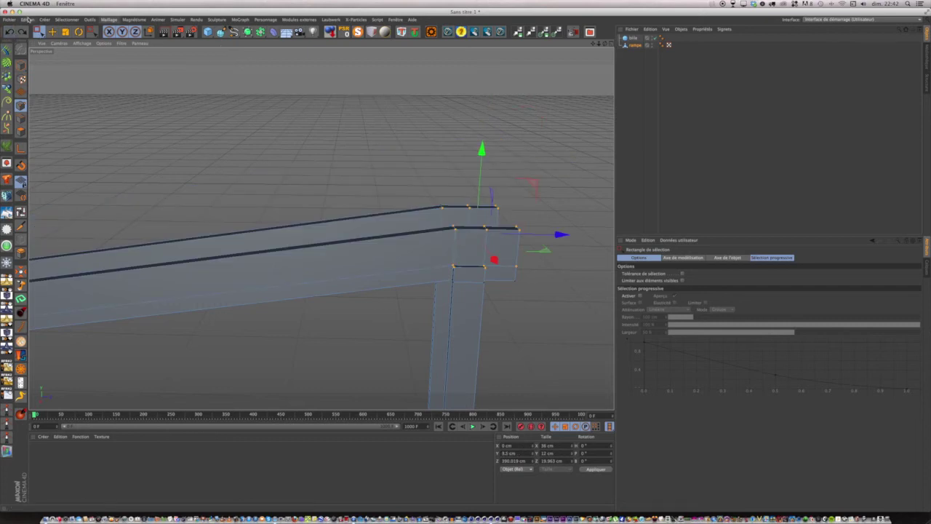
left_click(23, 33)
Select bille in object mode and move it along Z to about 329 cm, near rampe's raised end
scroll(363, 72, "down", 5)
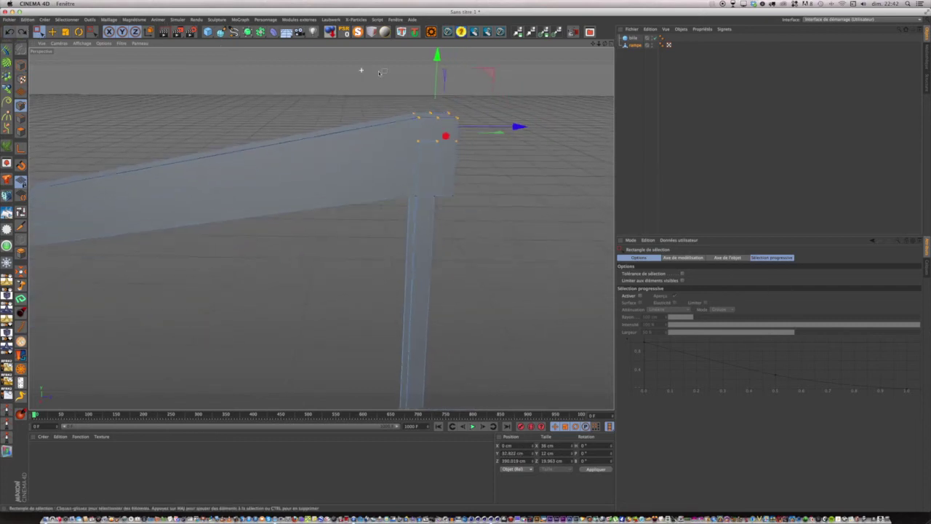
left_click_drag(604, 44, 654, 49)
scroll(556, 92, "down", 8)
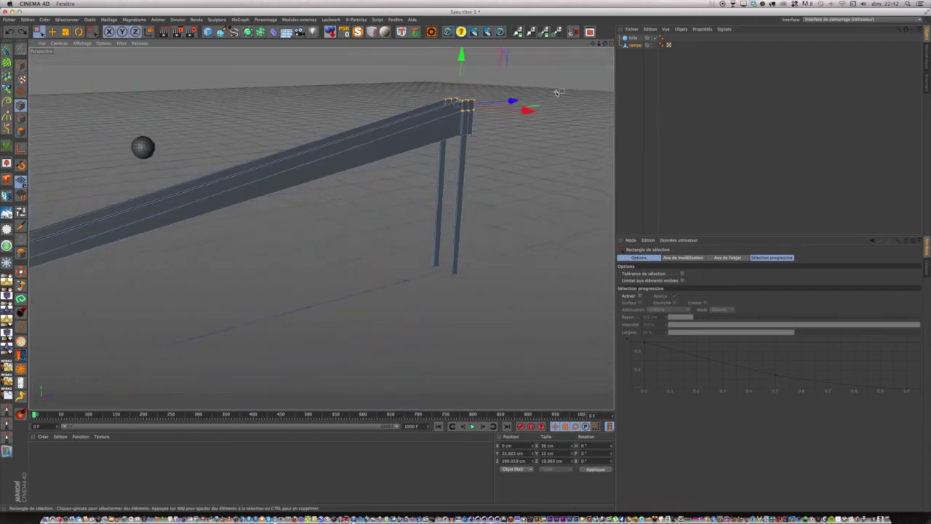
left_click_drag(593, 44, 659, 55)
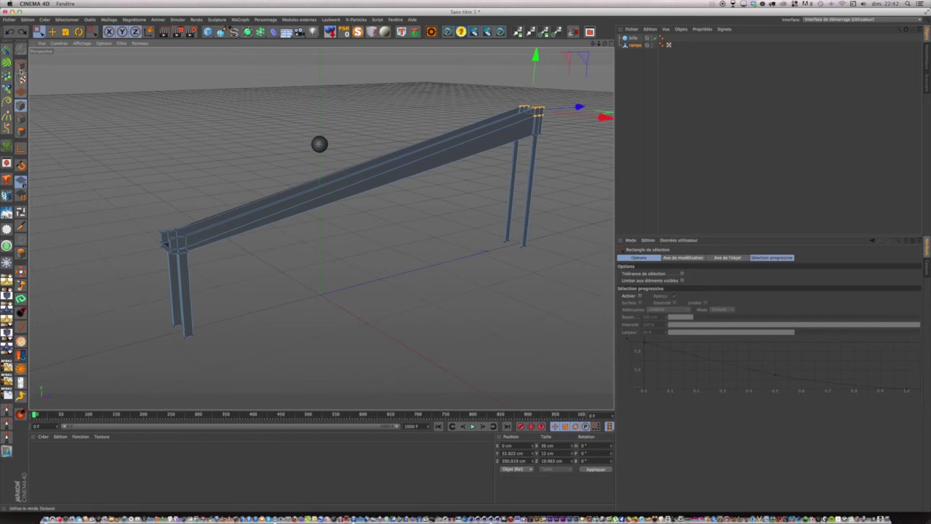
left_click(21, 66)
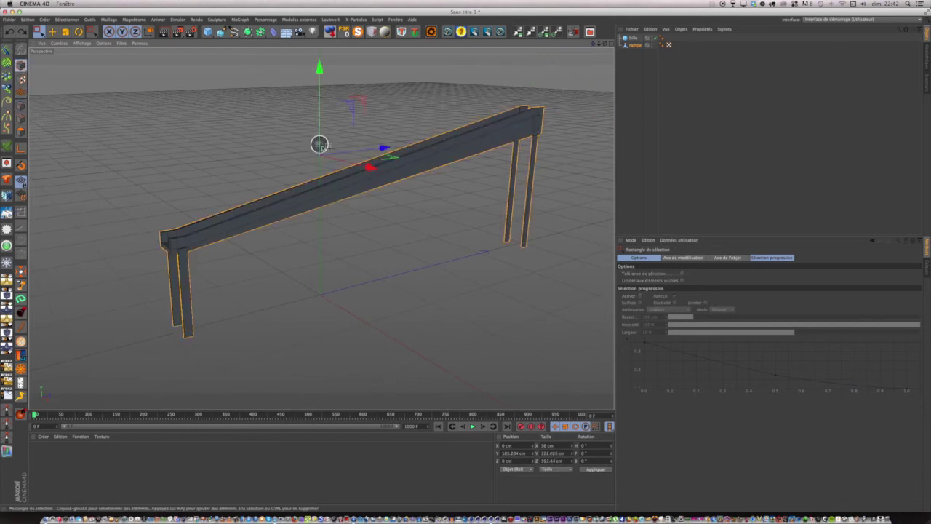
left_click(320, 144)
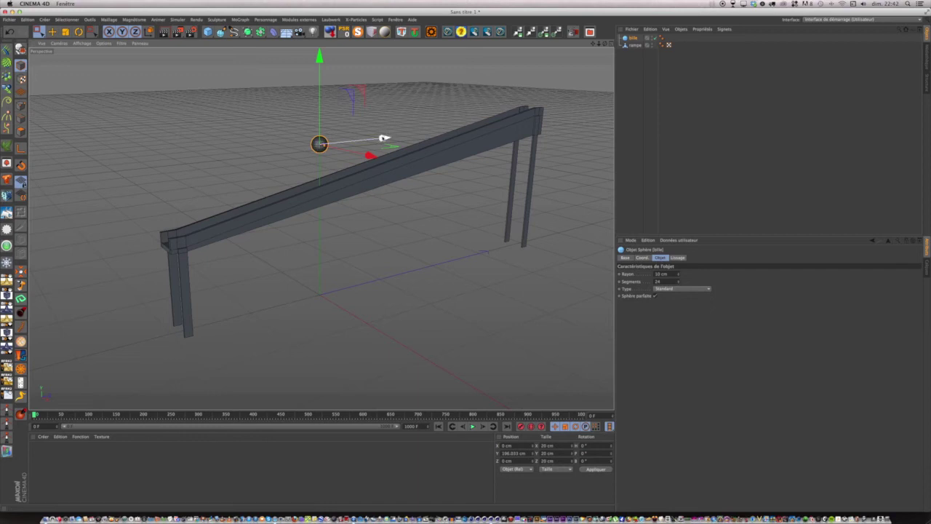
left_click_drag(383, 138, 556, 93)
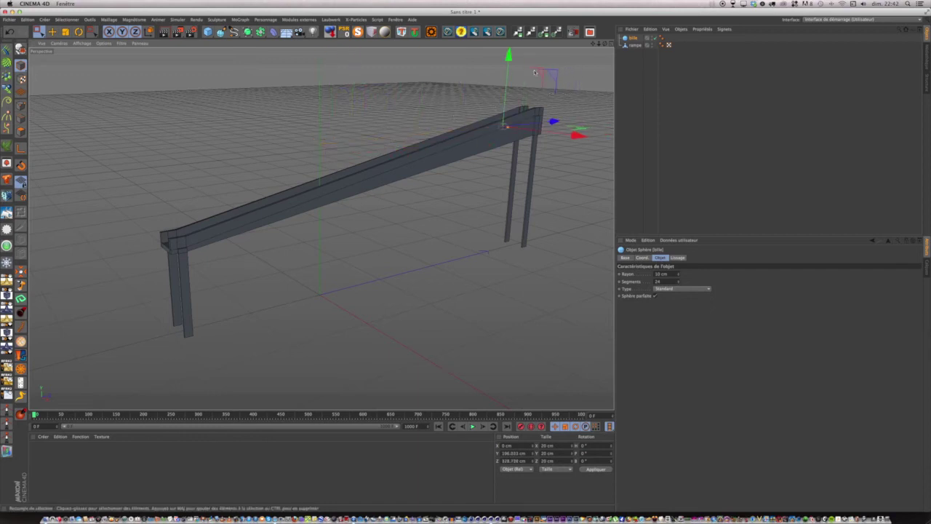
Raise bille to about Y 226 cm, just above rampe's high end, and add a Sol floor object
left_click_drag(508, 55, 504, 106)
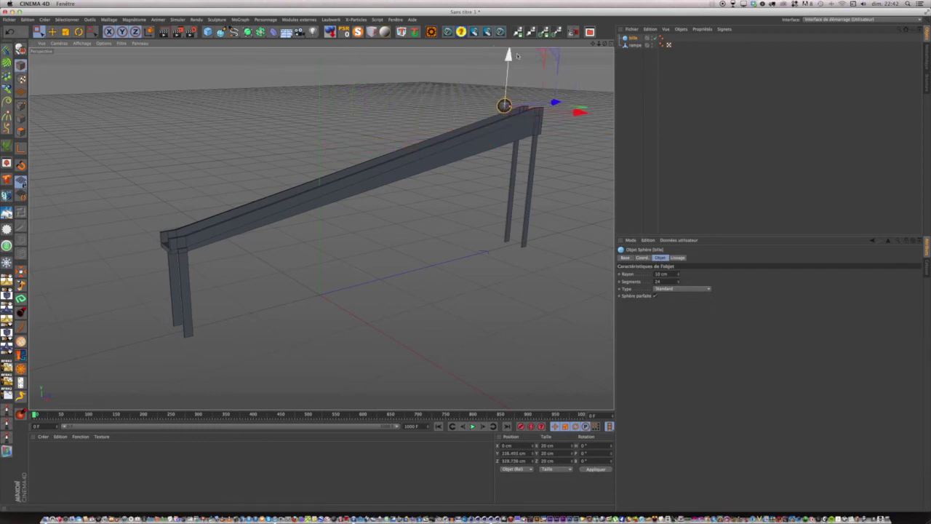
left_click_drag(606, 43, 662, 51)
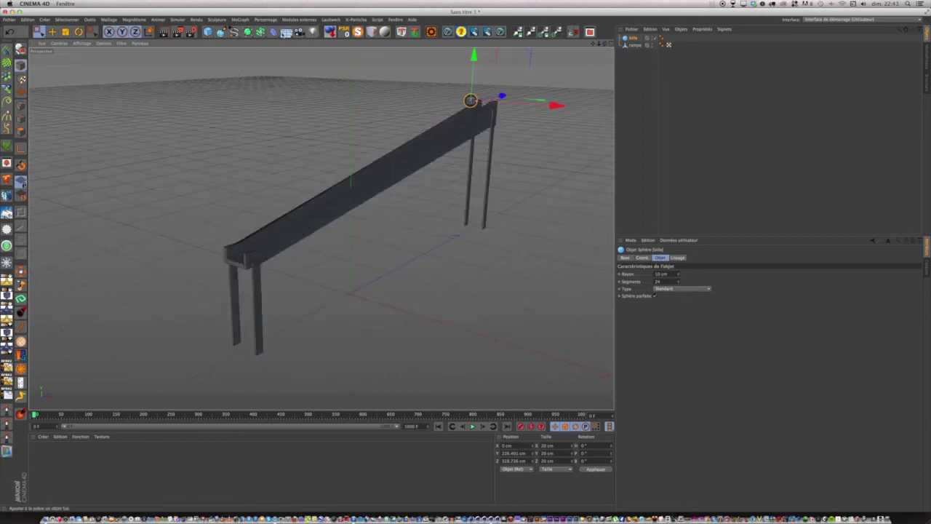
left_click(286, 31)
left_click(300, 46)
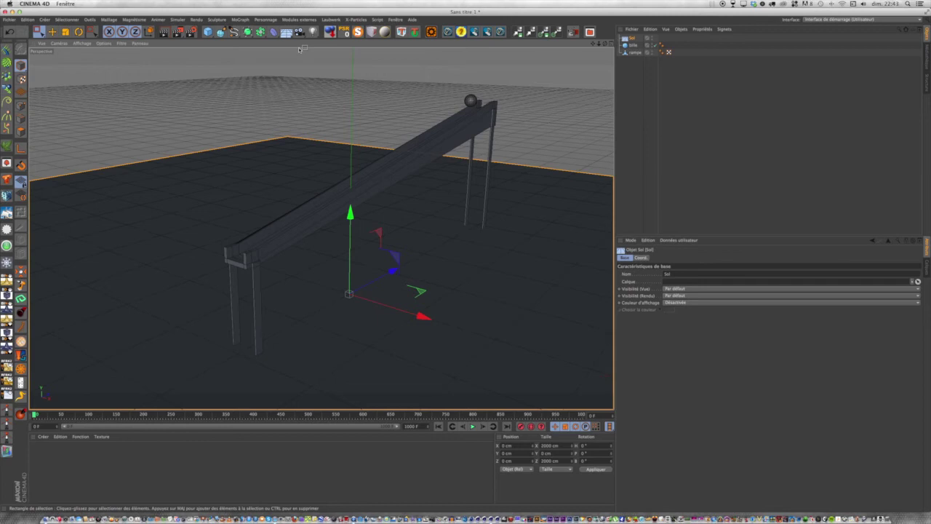
Create a pure white material (255, 255, 255) and apply it to bille
double_click(49, 475)
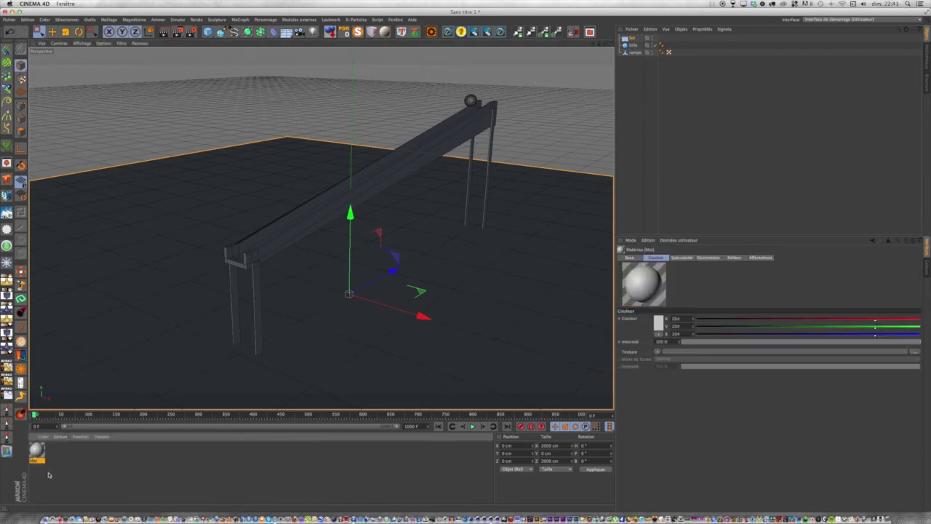
double_click(36, 451)
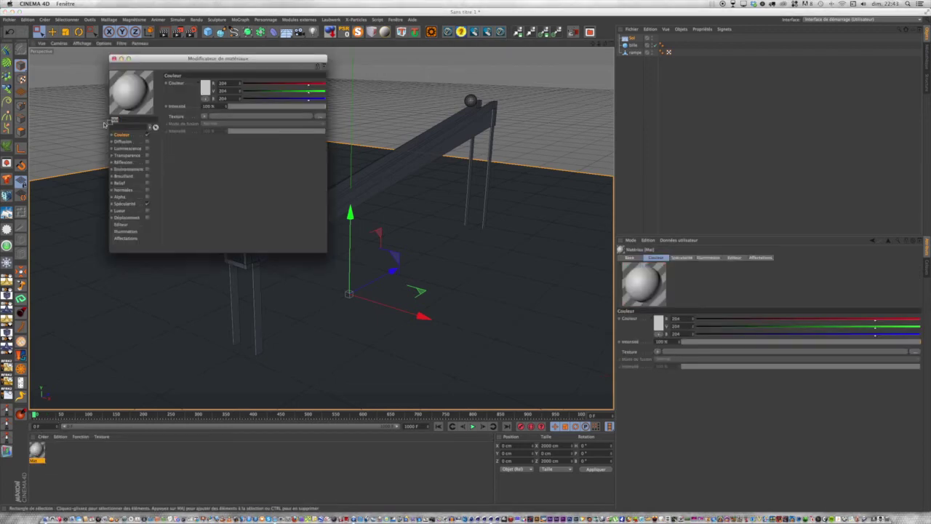
left_click(206, 88)
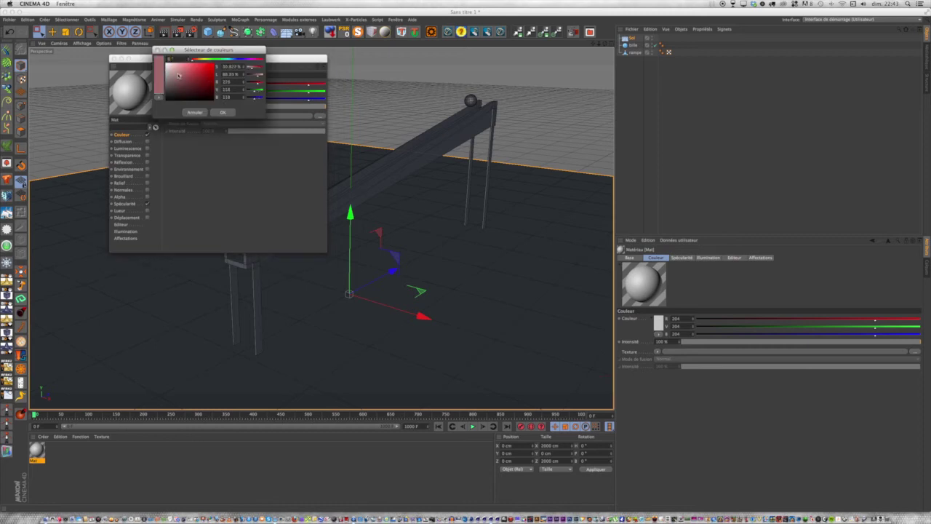
left_click(222, 111)
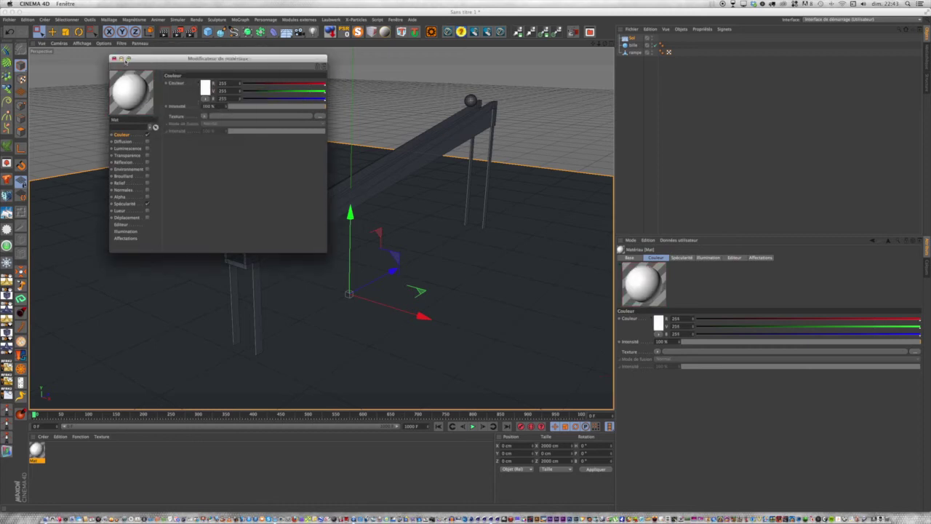
left_click(113, 58)
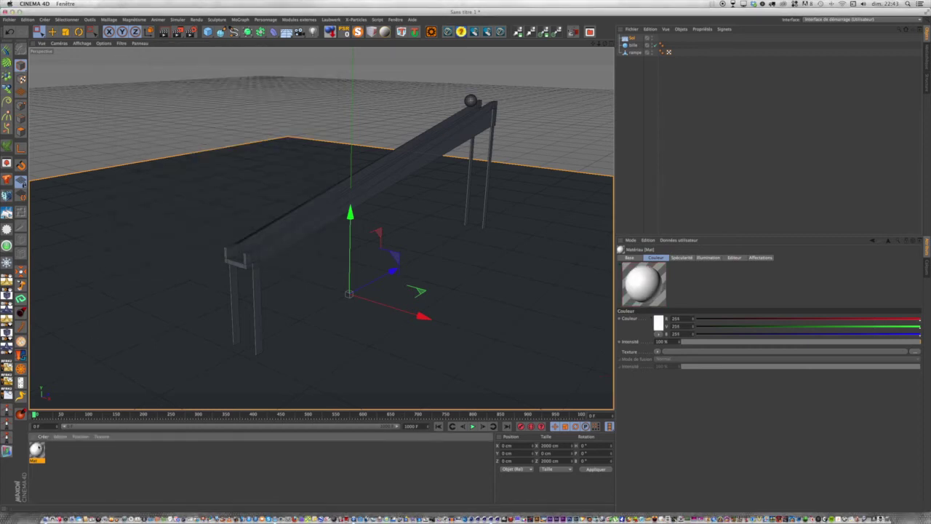
left_click_drag(91, 382, 590, 92)
left_click_drag(634, 44, 632, 45)
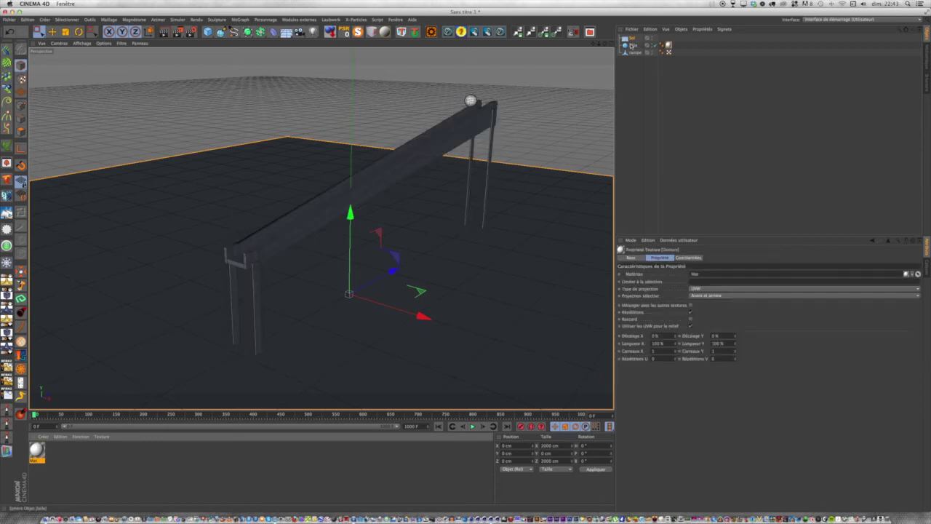
Switch the perspective view to smooth shading without lines and play the animation briefly
left_click(81, 42)
left_click(88, 56)
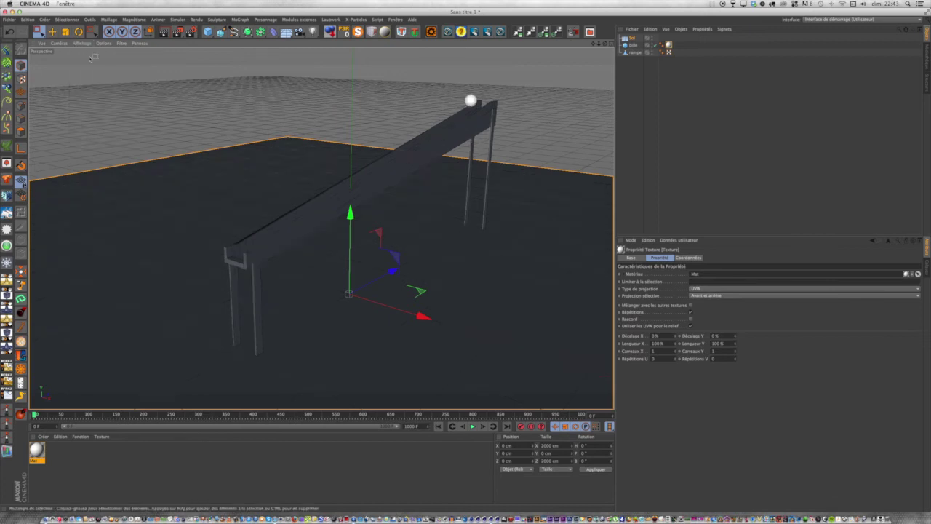
left_click(473, 427)
left_click(473, 427)
scroll(583, 136, "up", 3)
left_click_drag(605, 44, 550, 44)
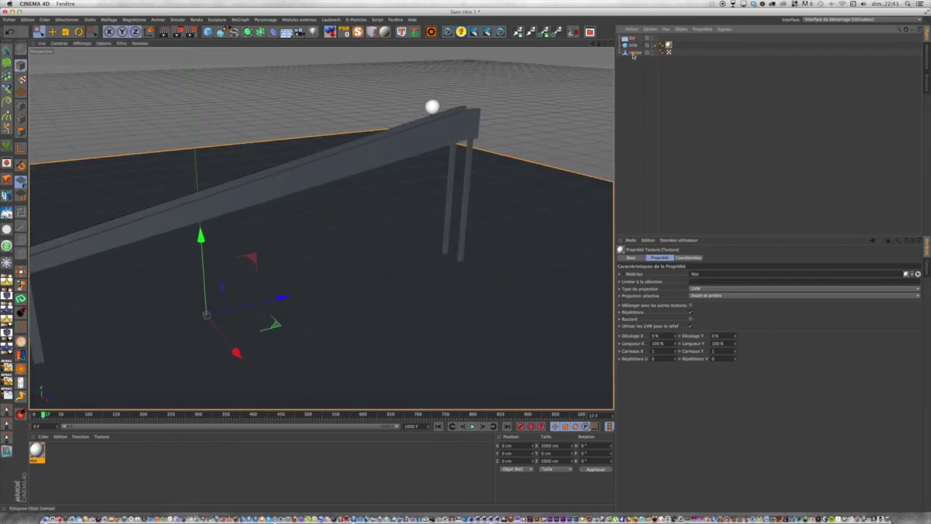
Add a Corps collision simulation tag to Sol
left_click(634, 53)
left_click(633, 38)
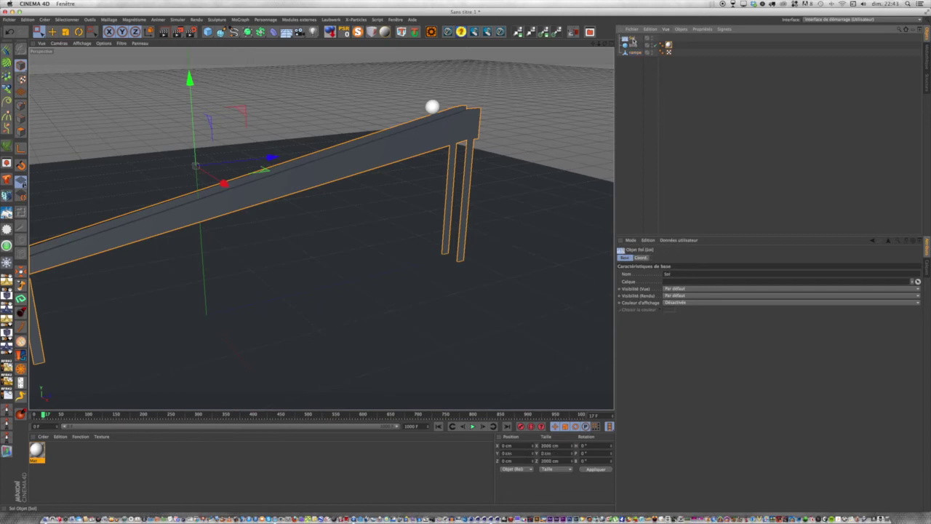
left_click(700, 29)
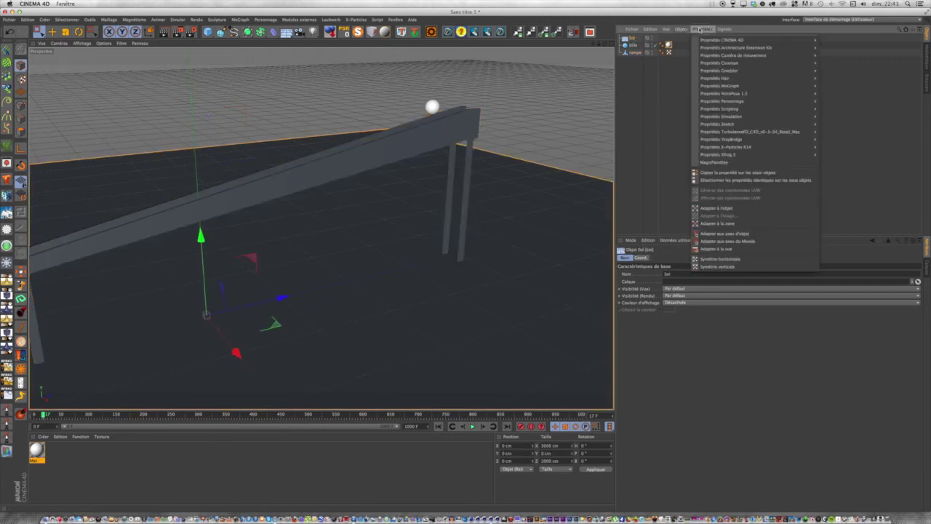
mouse_move(784, 116)
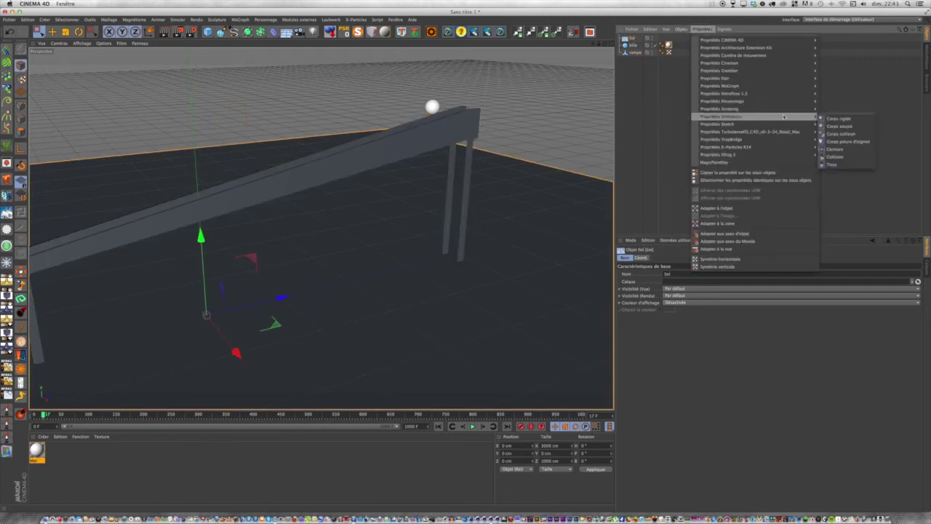
left_click(838, 118)
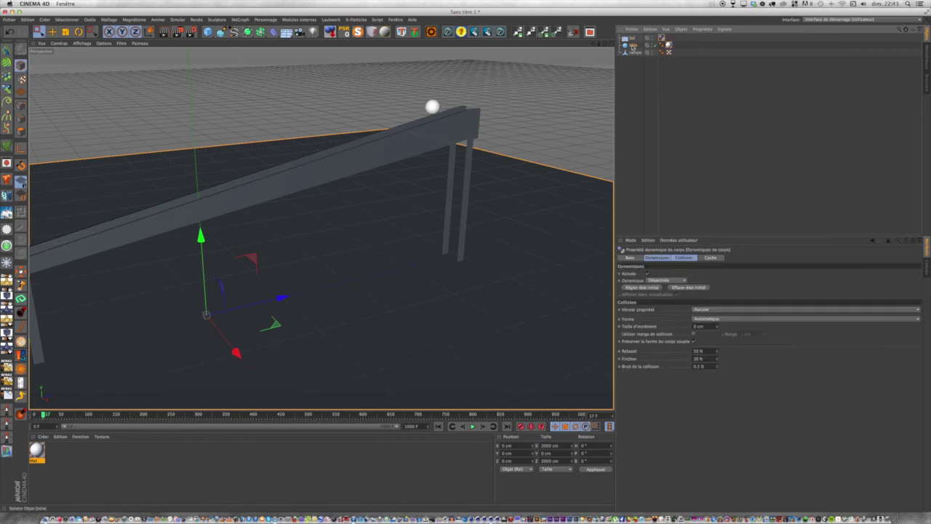
Add a Corps rigide simulation tag to bille
left_click(632, 46)
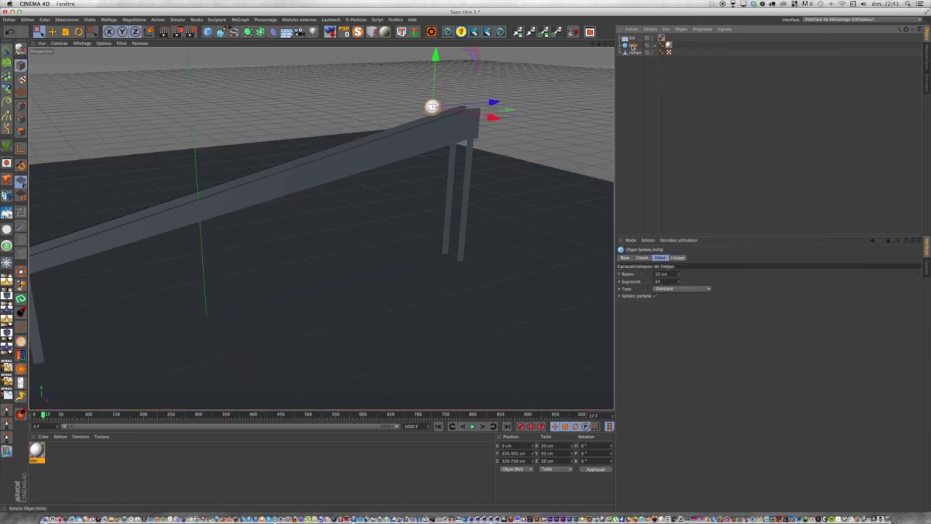
left_click(699, 29)
mouse_move(778, 116)
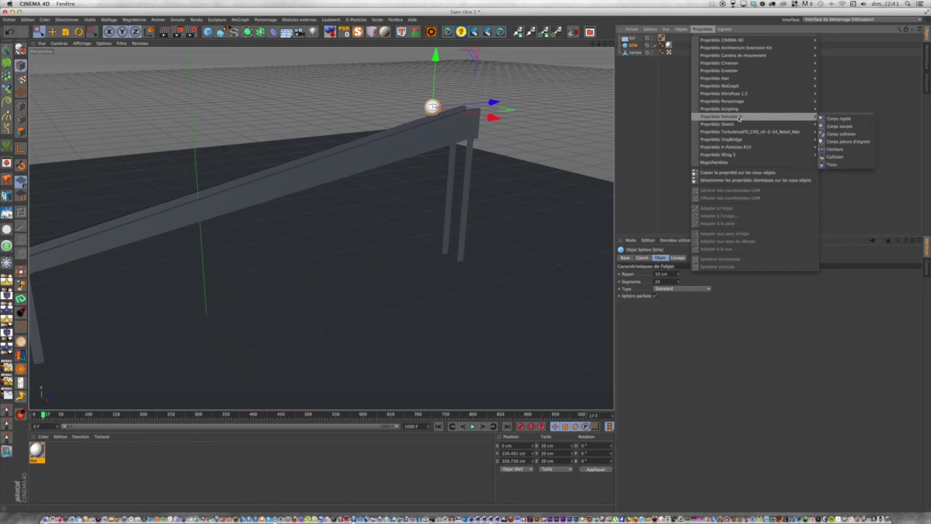
left_click(838, 118)
Add a Corps rigide simulation tag to rampe
left_click(633, 53)
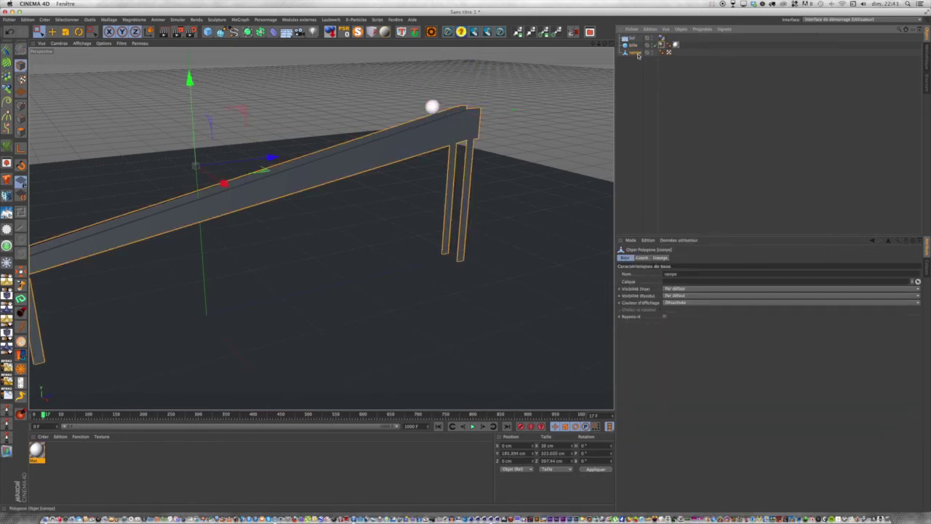
left_click(698, 30)
mouse_move(730, 116)
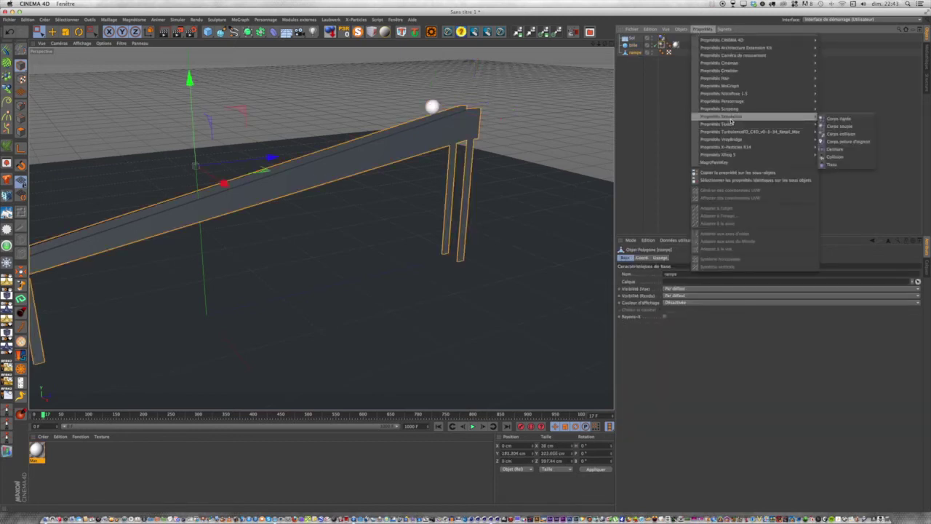
left_click(824, 119)
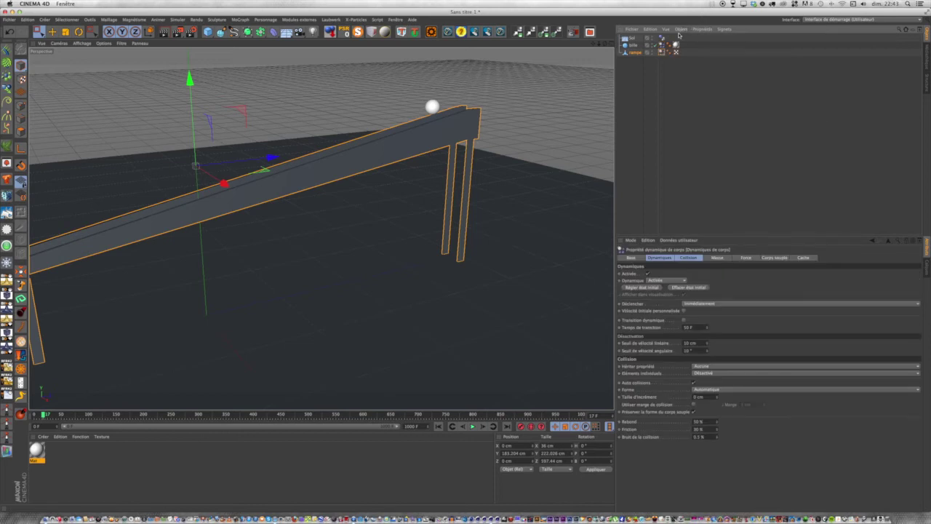
left_click(703, 29)
mouse_move(735, 116)
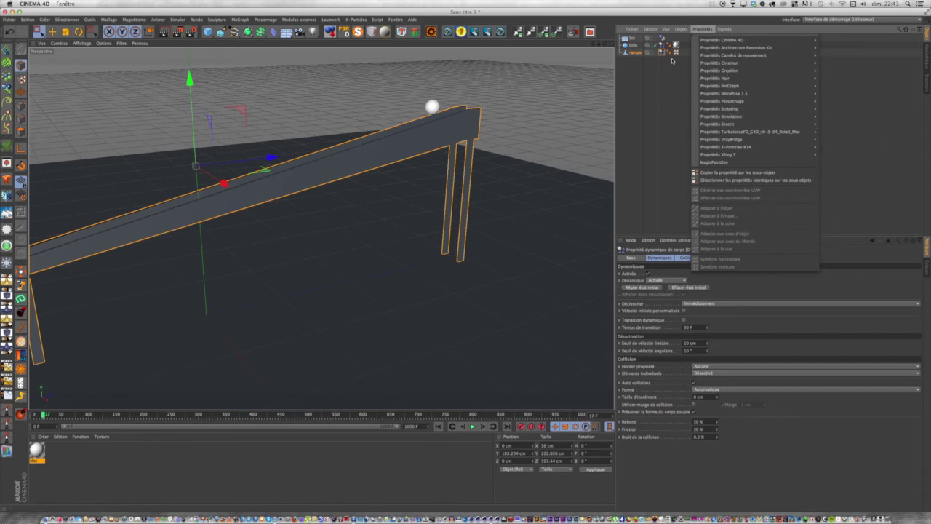
mouse_move(764, 117)
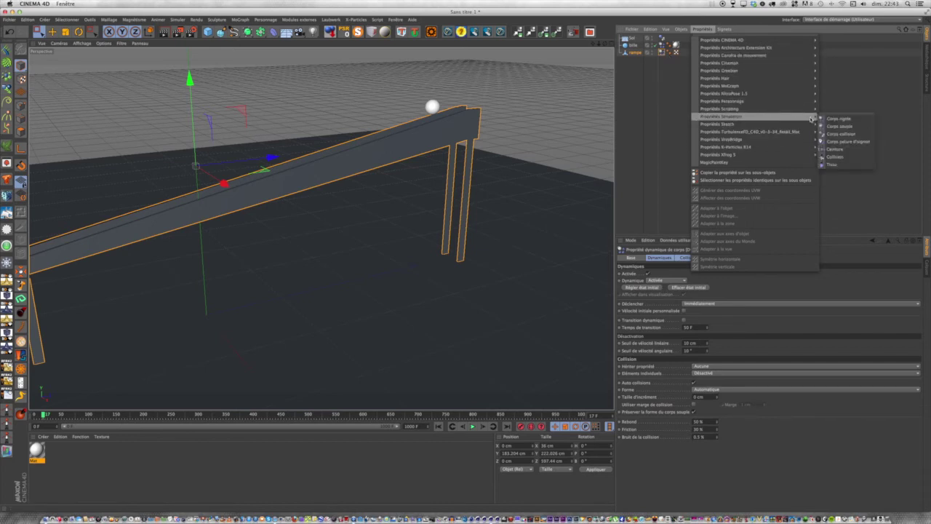
left_click(621, 106)
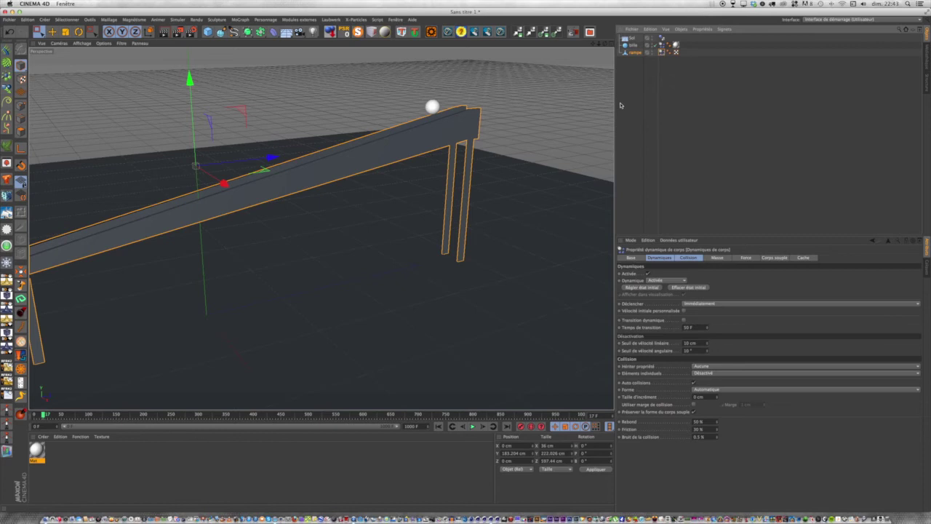
Select bille and move it along X to about 90 cm, clear of the ramp's side
left_click_drag(604, 44, 687, 46)
left_click(461, 99)
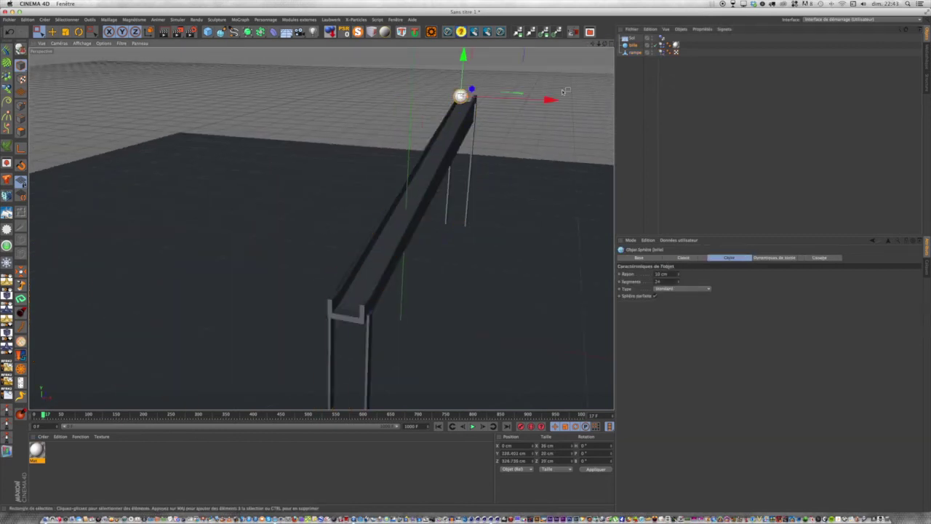
left_click_drag(558, 99, 613, 101)
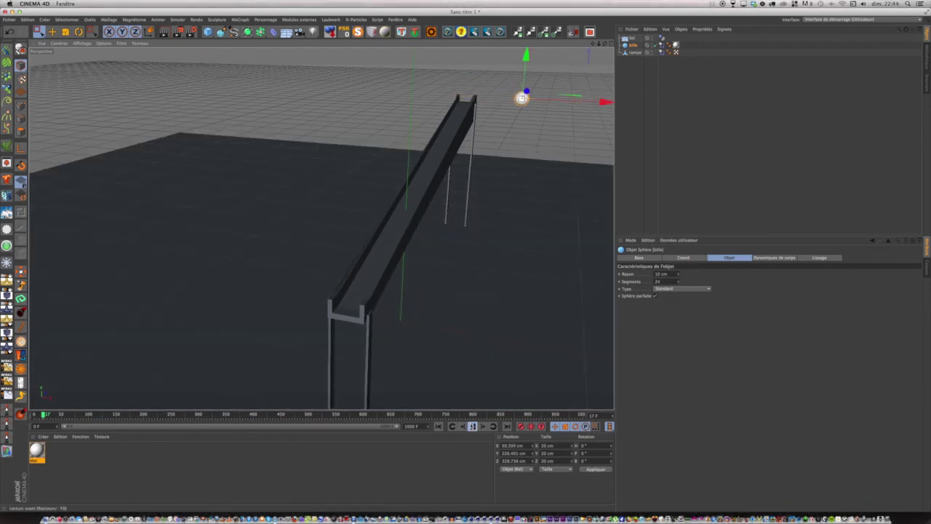
Play the simulation repeatedly from the start to examine how bille falls onto Sol, and return to frame 0
left_click(472, 427)
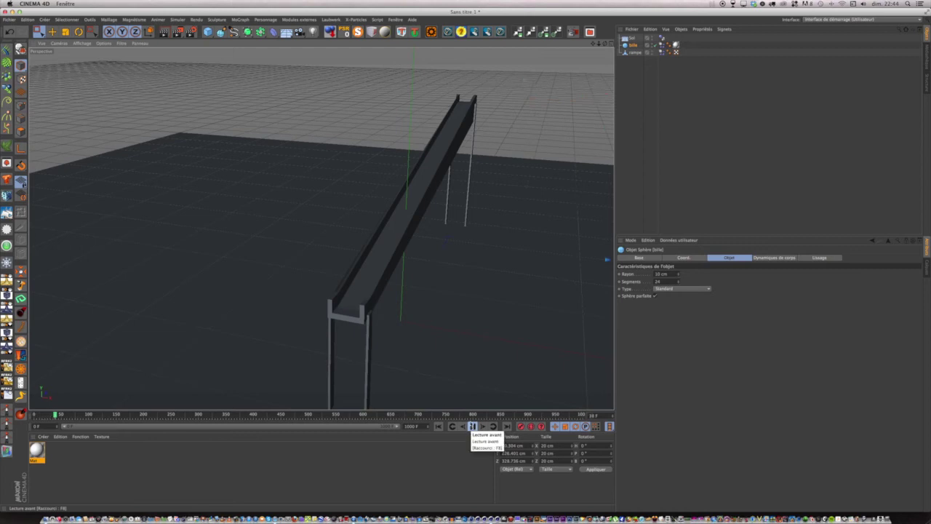
left_click_drag(593, 43, 438, 52)
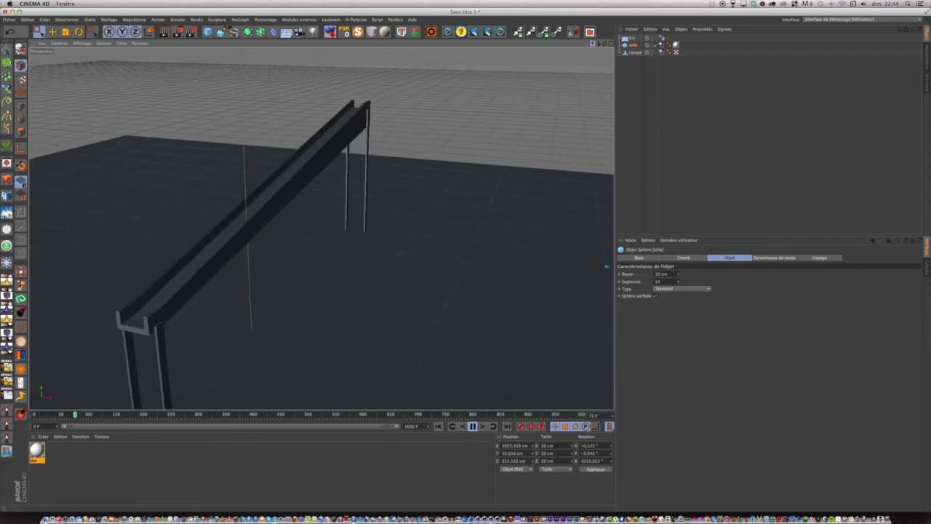
left_click(439, 427)
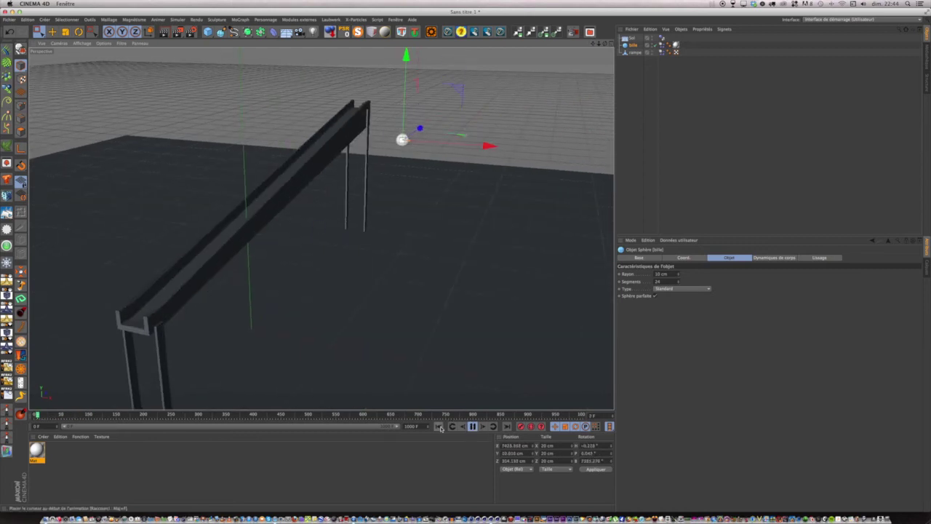
left_click(439, 427)
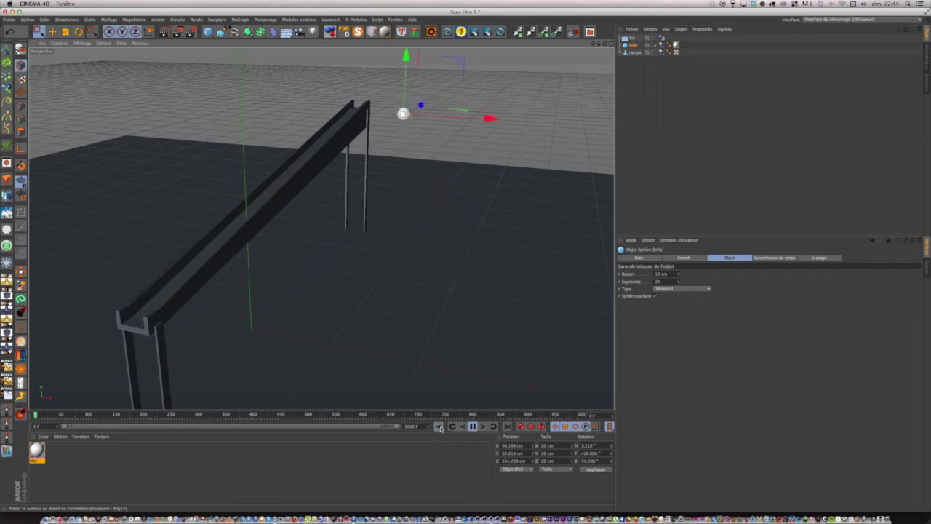
left_click(439, 427)
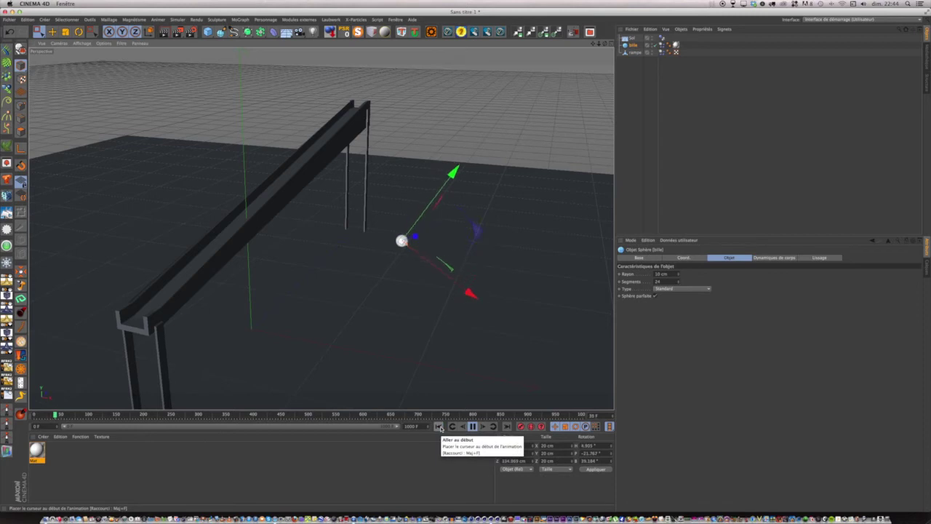
left_click(439, 427)
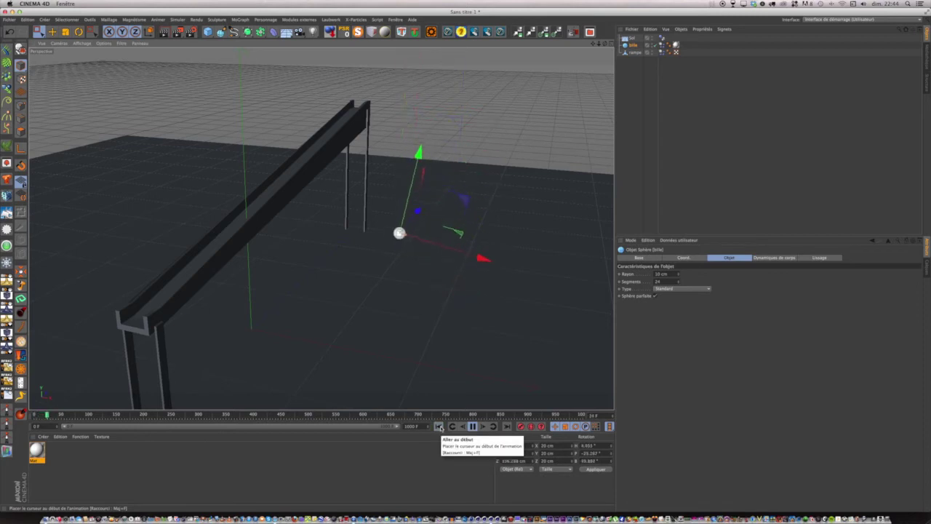
left_click(439, 427)
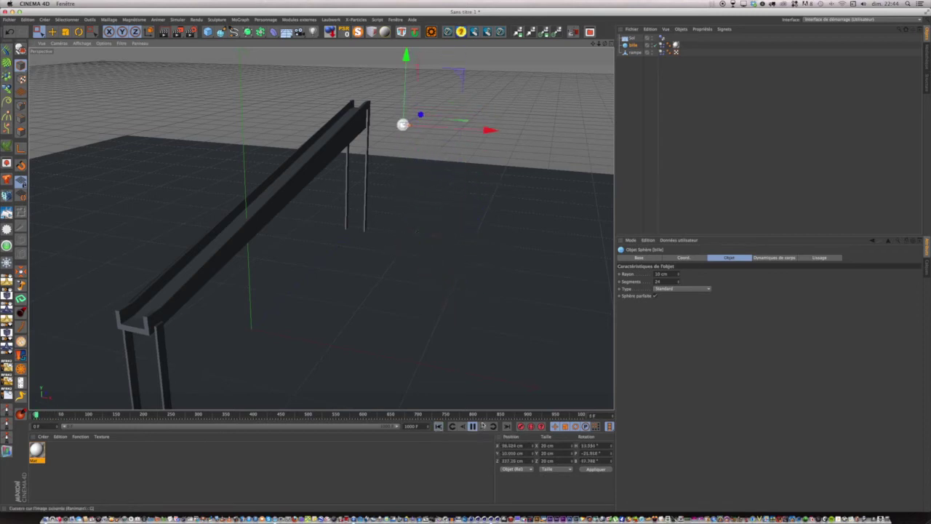
left_click(439, 427)
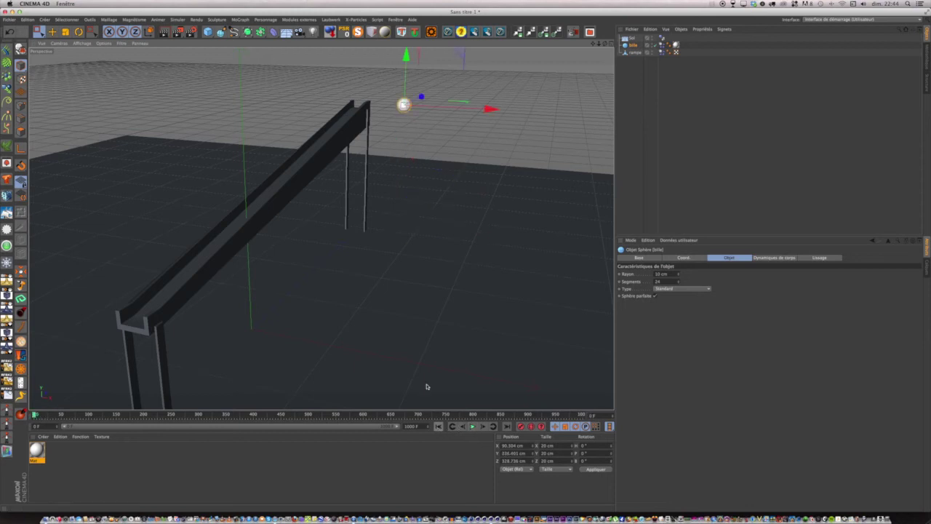
Move bille back along X to about 1.2 cm so it sits centred over the ramp's upper end
left_click_drag(490, 107, 429, 106)
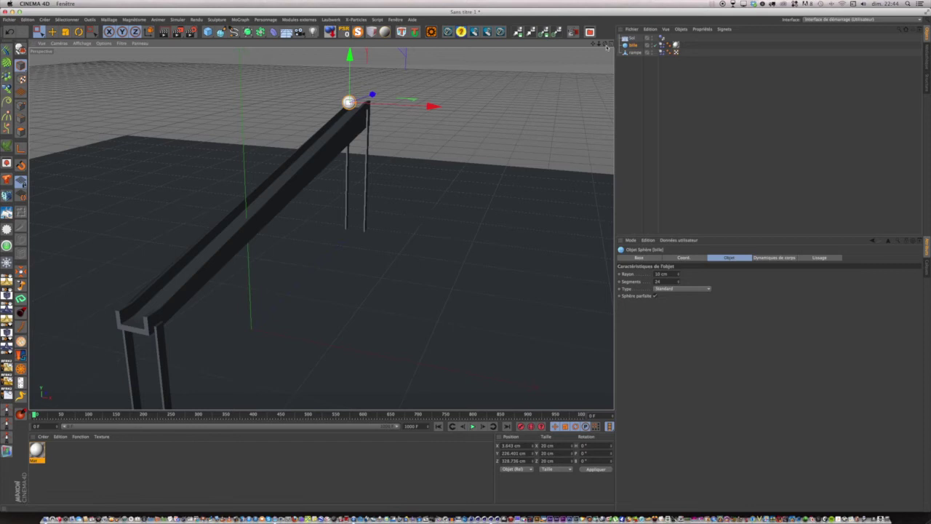
left_click(610, 44)
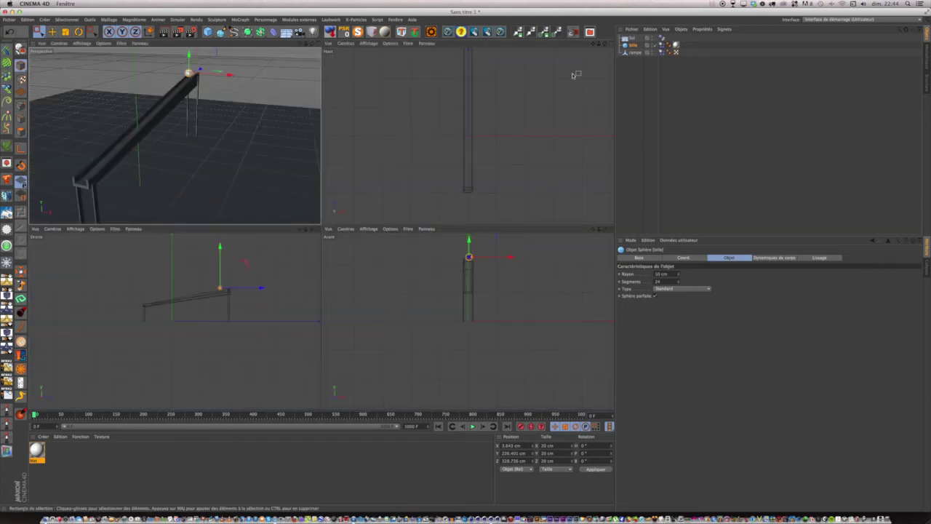
left_click_drag(593, 45, 601, 154)
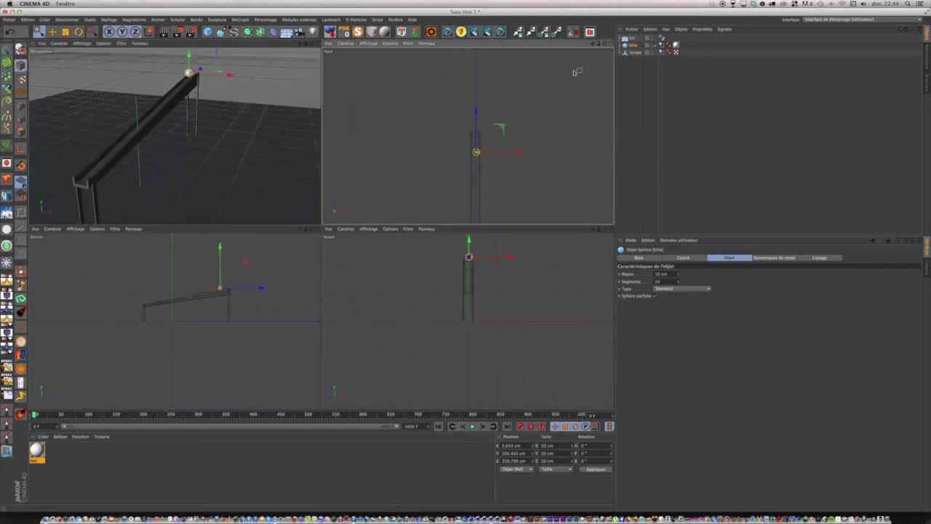
scroll(483, 153, "up", 5)
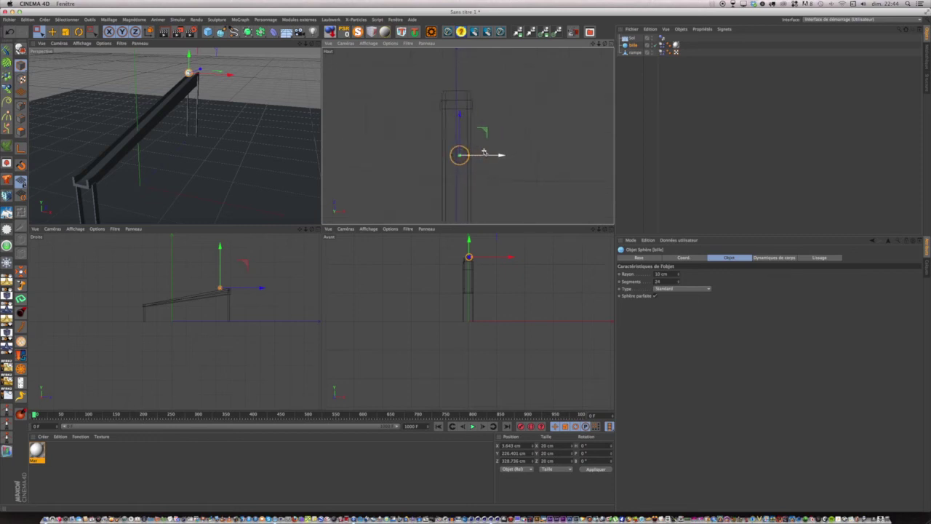
left_click_drag(504, 153, 497, 158)
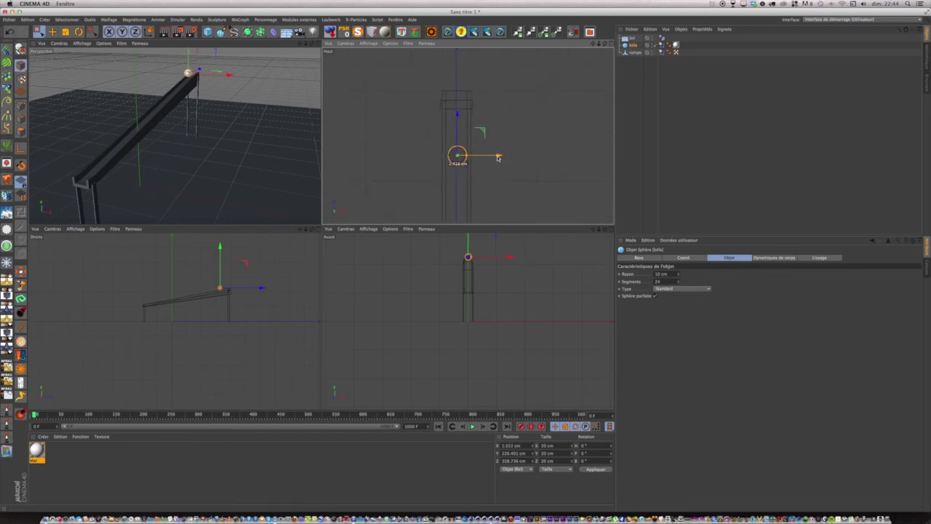
left_click(318, 44)
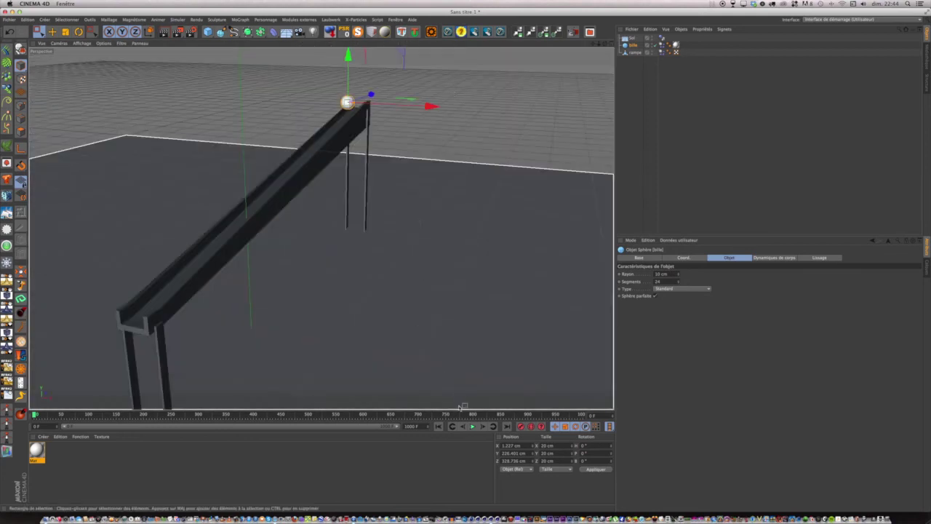
Play the simulation from a close view of the ramp's upper end to examine how bille rolls down the ramp
scroll(326, 116, "up", 10)
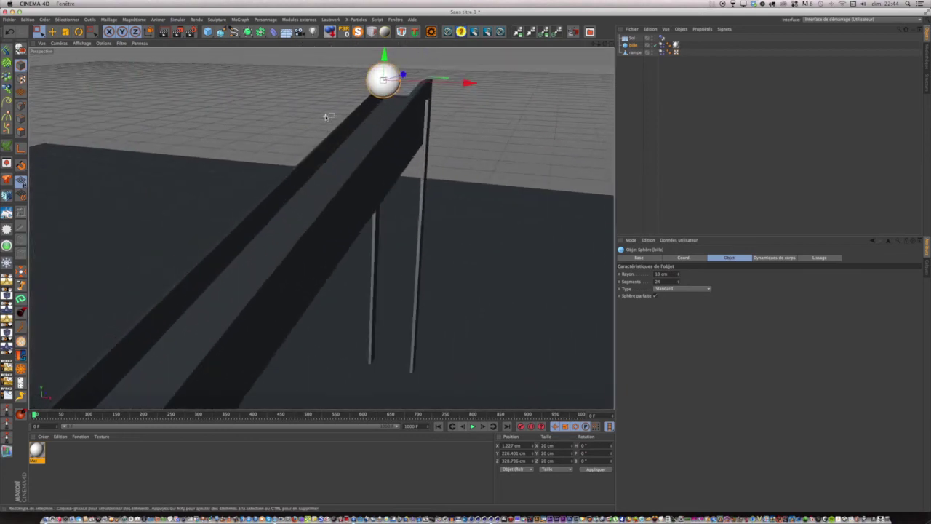
scroll(325, 116, "up", 1)
left_click_drag(605, 44, 599, 12)
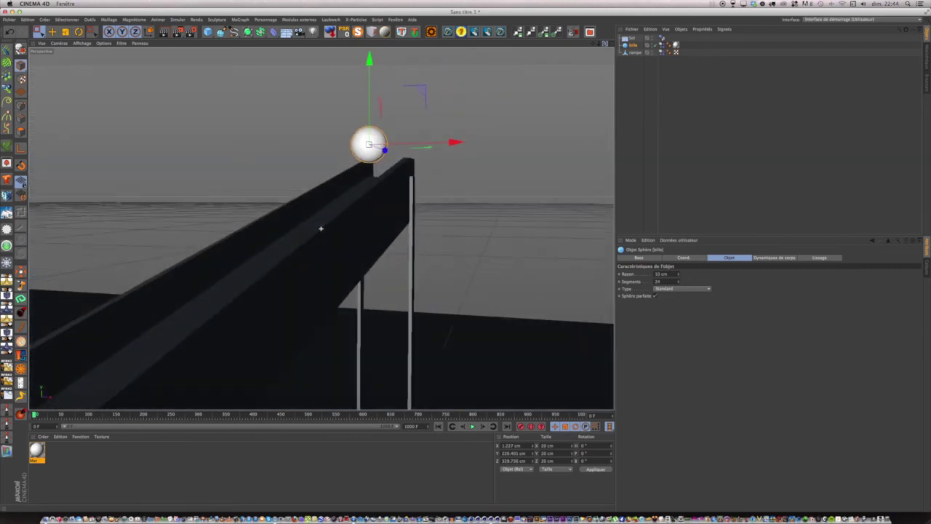
left_click(472, 426)
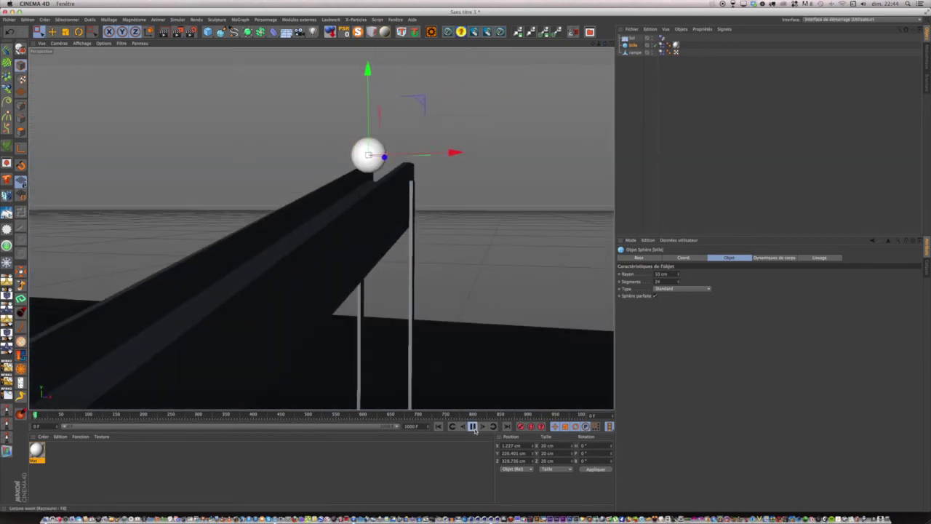
left_click(472, 426)
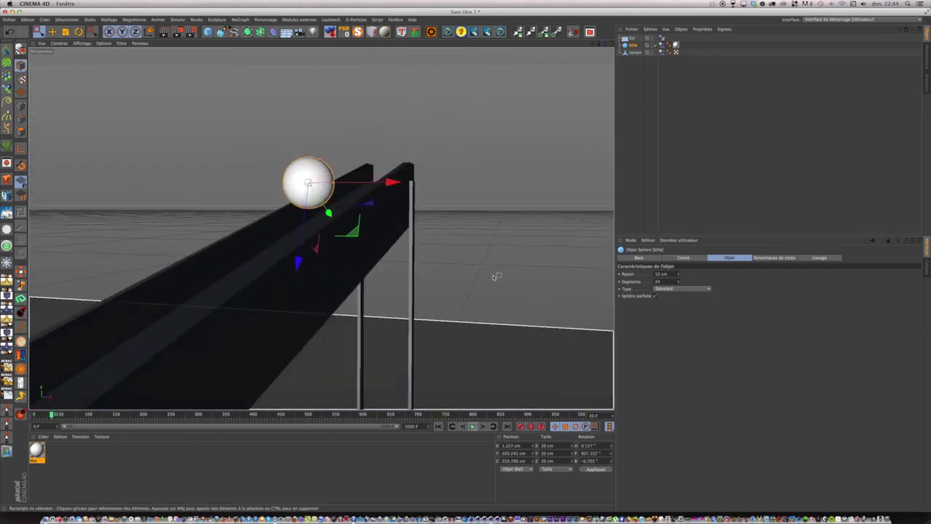
scroll(495, 277, "down", 1)
scroll(595, 83, "down", 2)
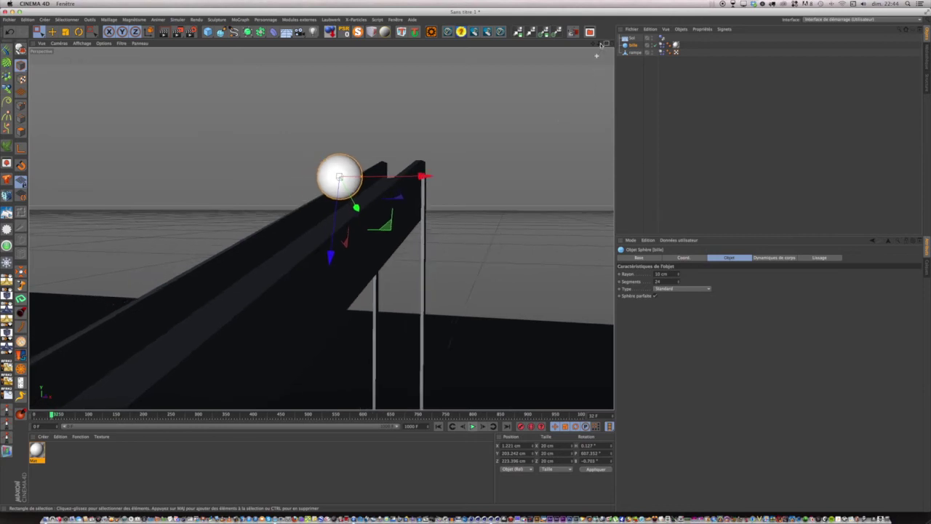
mouse_move(600, 45)
left_mouse_down()
mouse_move(560, 54)
mouse_move(647, 7)
left_mouse_up()
scroll(393, 135, "up", 4)
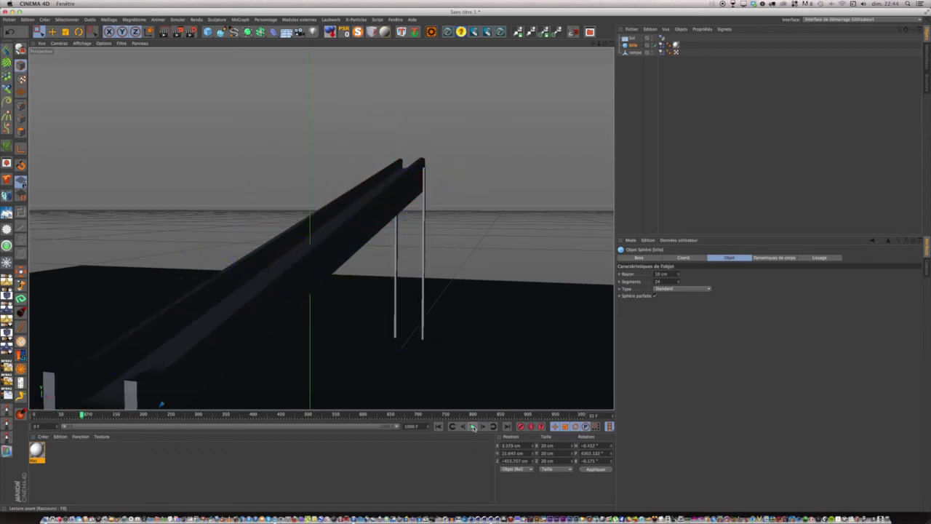
Replay the simulation from frame 0 facing the ramp's lower end to examine bille's path between the walls, and stop at frame 0
left_click_drag(605, 43, 688, 32)
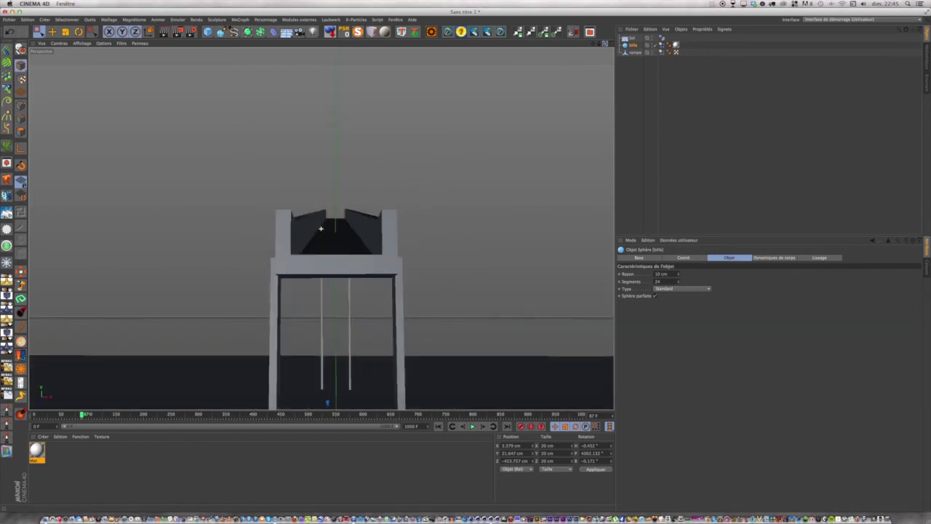
left_click(438, 426)
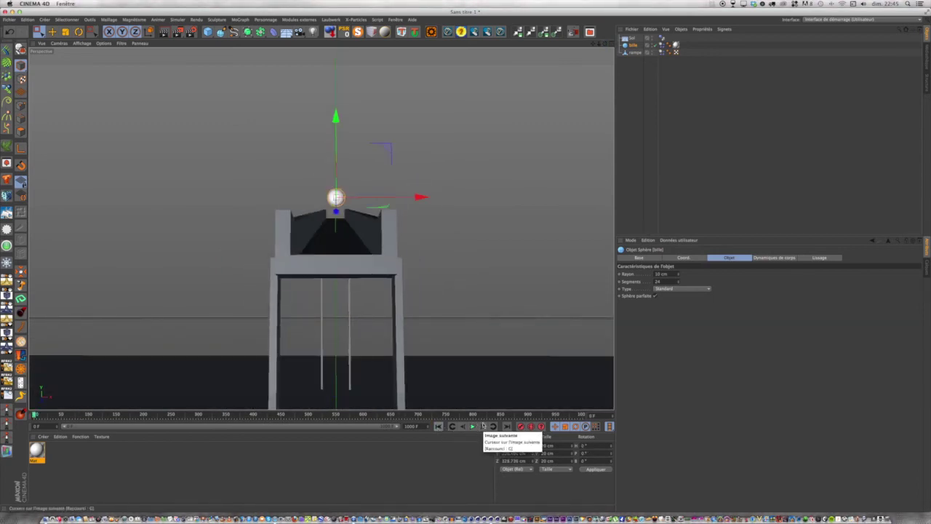
left_click(472, 426)
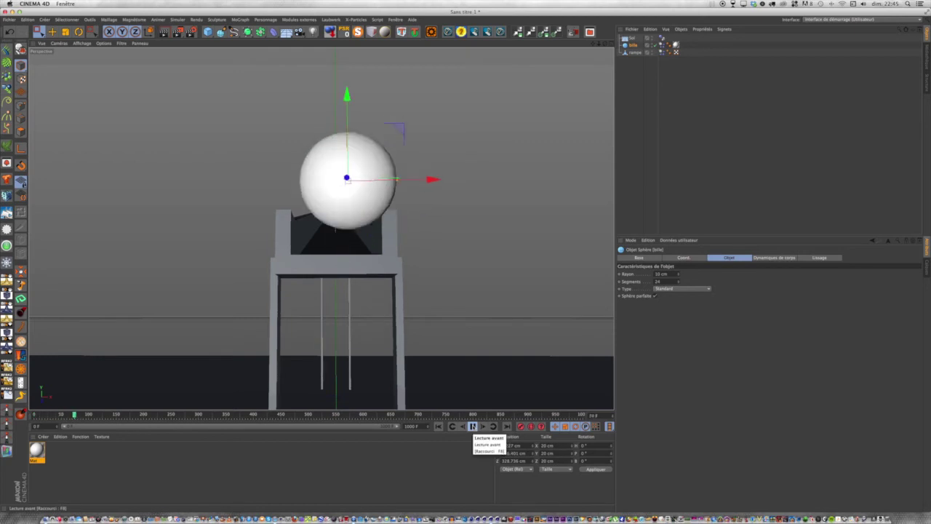
left_click(438, 426)
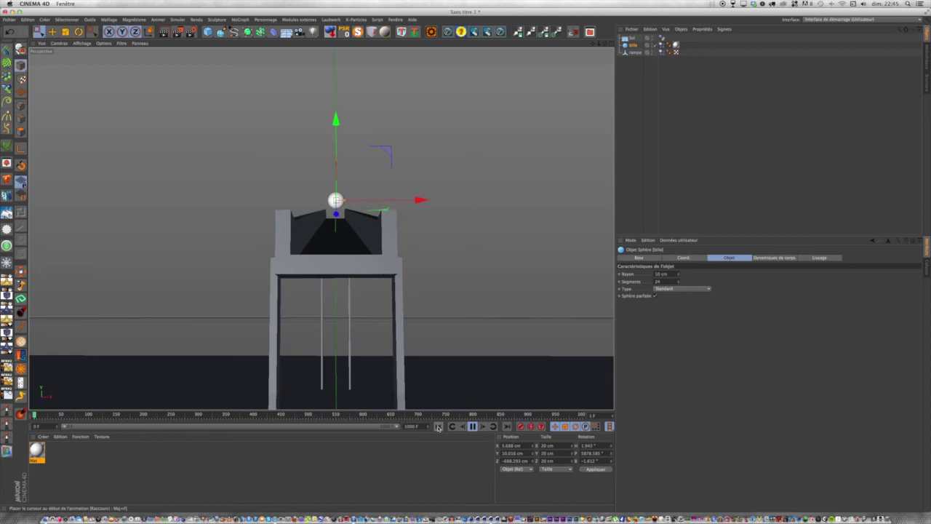
left_click(208, 32)
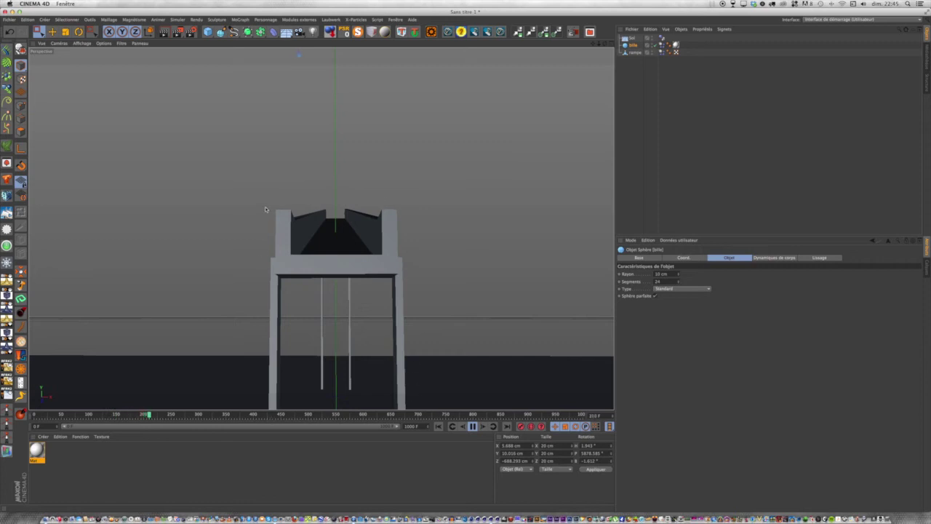
left_click(438, 426)
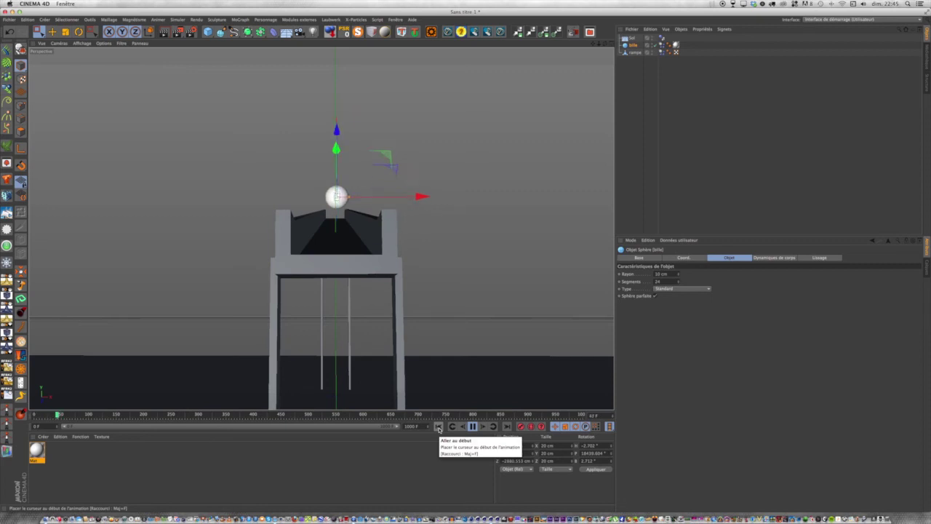
left_click(439, 428)
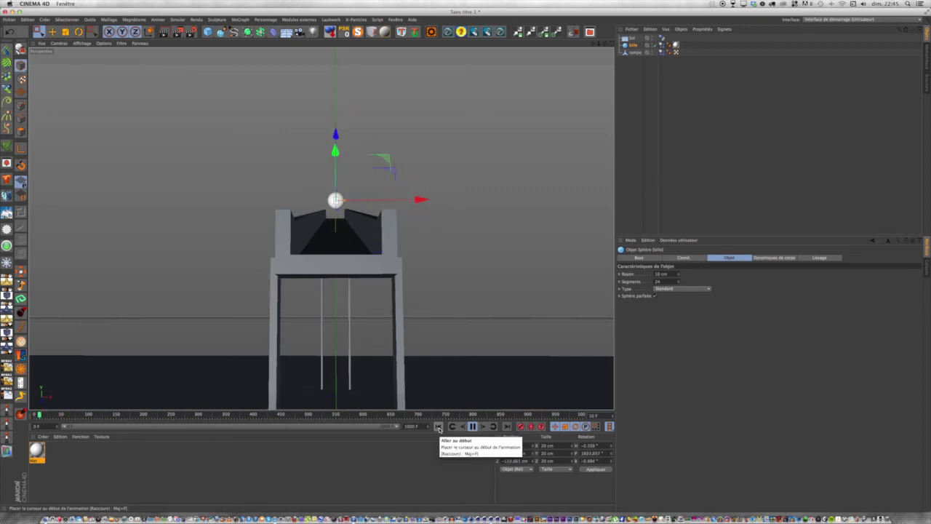
left_click(439, 428)
left_click(472, 426)
Set the collision shape of Sol's dynamics tag to Maillage statique
mouse_move(608, 48)
left_mouse_down()
mouse_move(597, 47)
mouse_move(604, 45)
left_mouse_up()
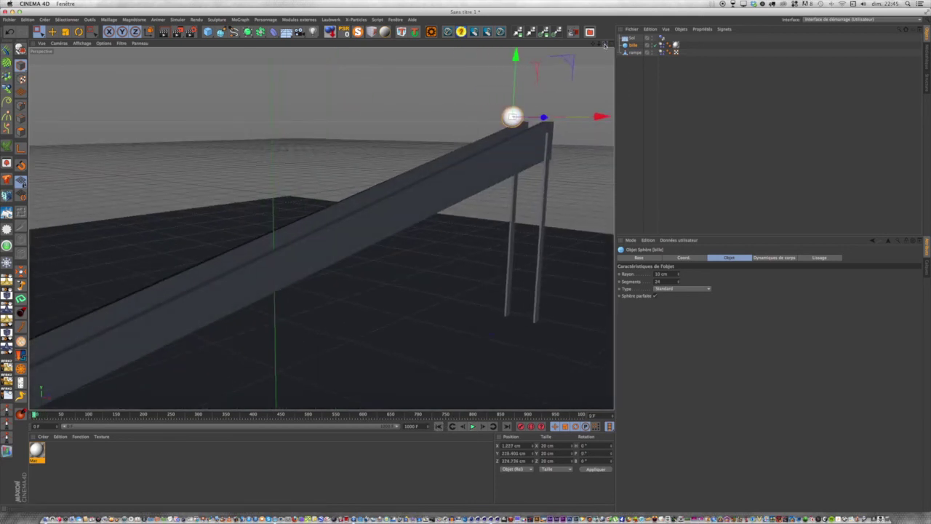
left_click(661, 44)
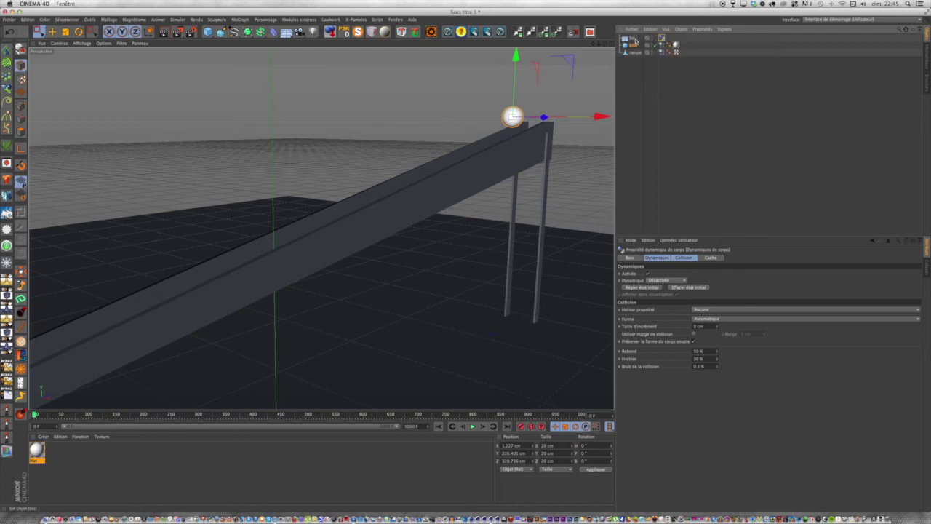
left_click(656, 256)
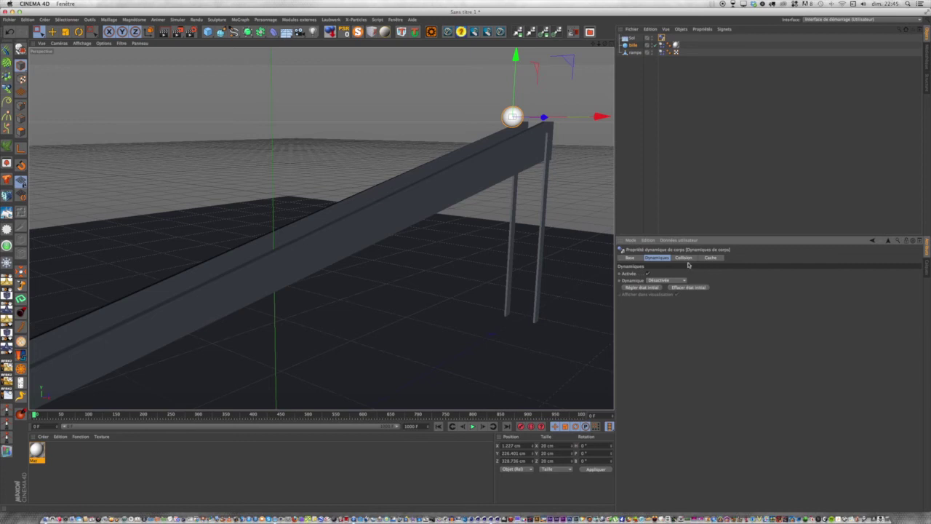
left_click(683, 258)
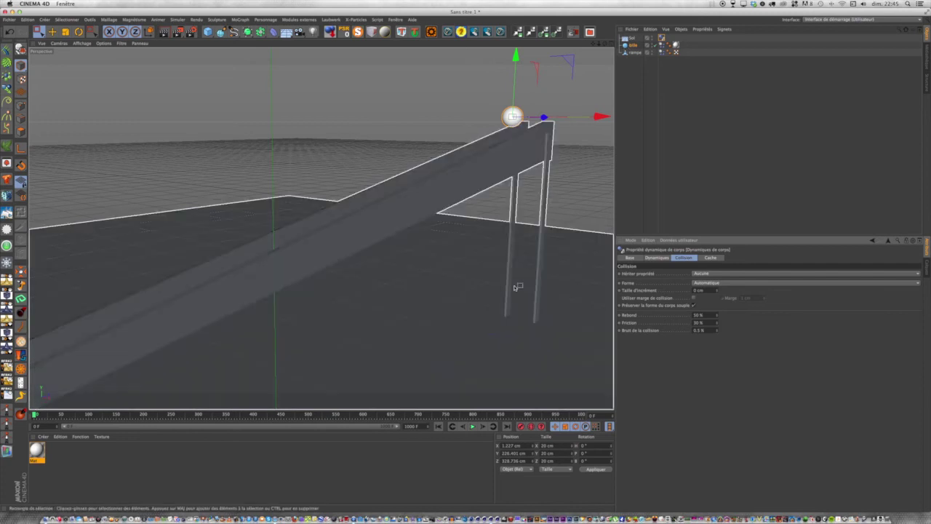
scroll(516, 287, "down", 4)
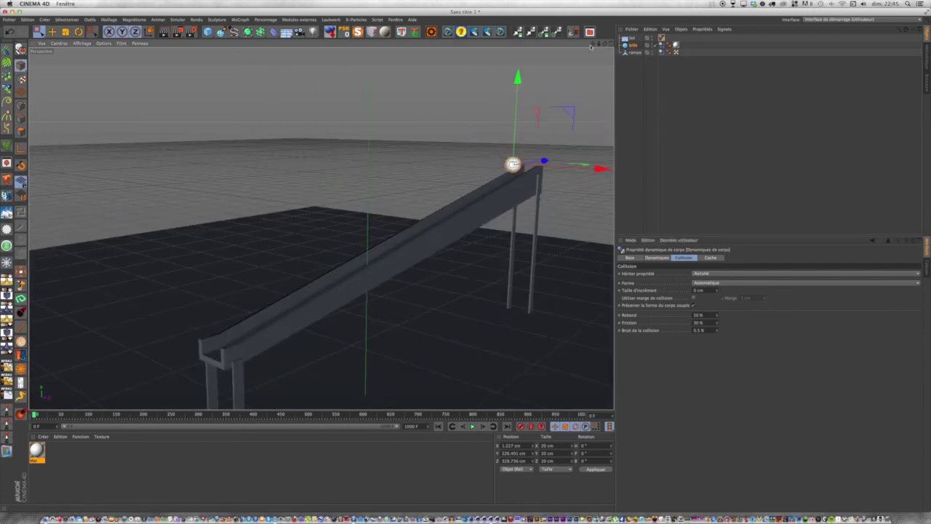
left_click_drag(593, 44, 321, 228)
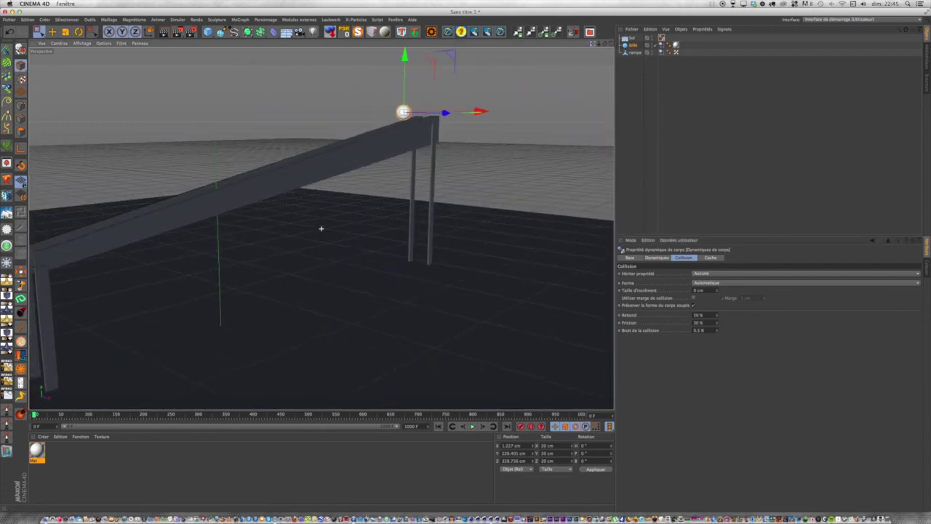
left_click(696, 283)
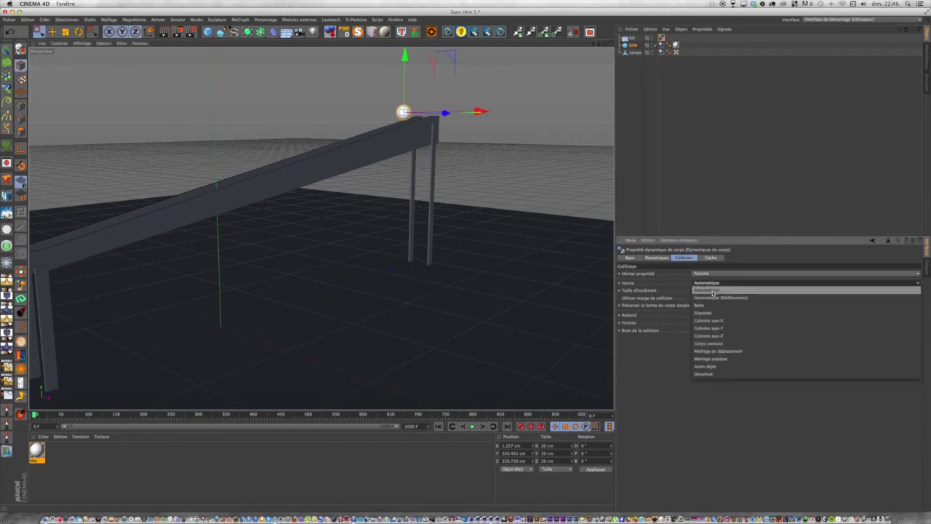
left_click(713, 360)
Move bille along X to about 90 cm, play its drop beside the ramp onto Sol, and return to frame 0
left_click_drag(485, 111, 553, 113)
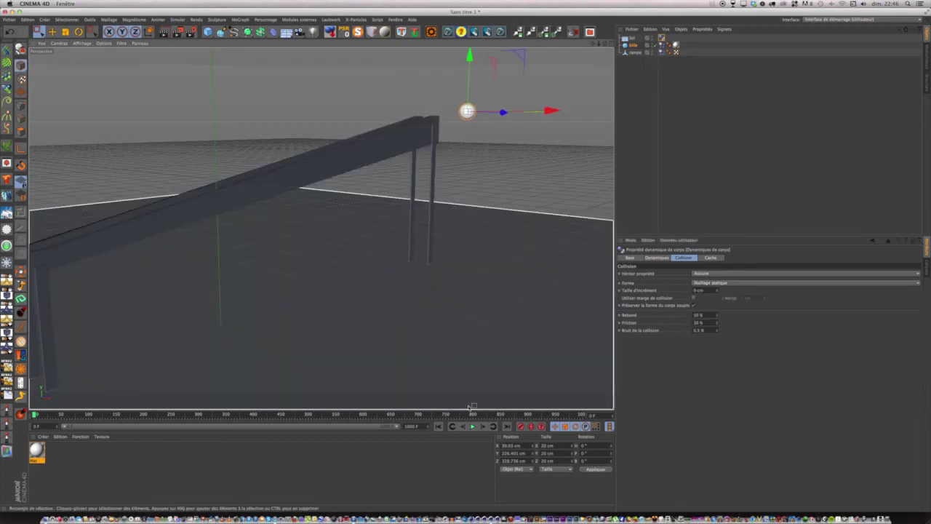
left_click(472, 427)
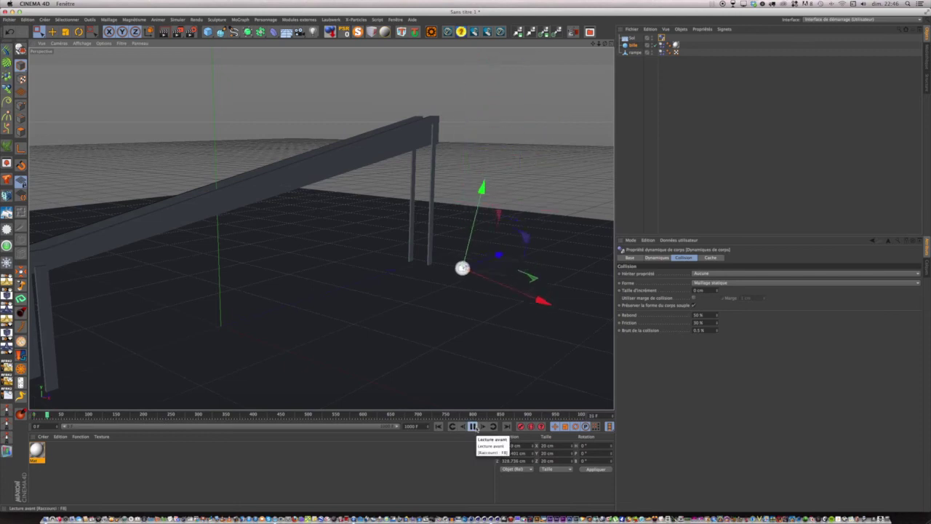
left_click(472, 427)
left_click(437, 426)
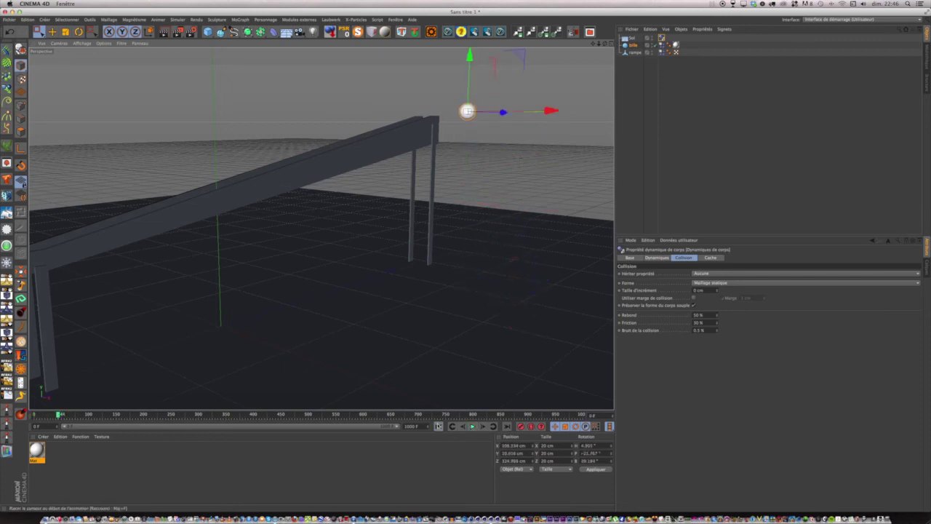
Move bille along X to about 1.1 cm, centred over the ramp's channel
left_click_drag(544, 112, 489, 112)
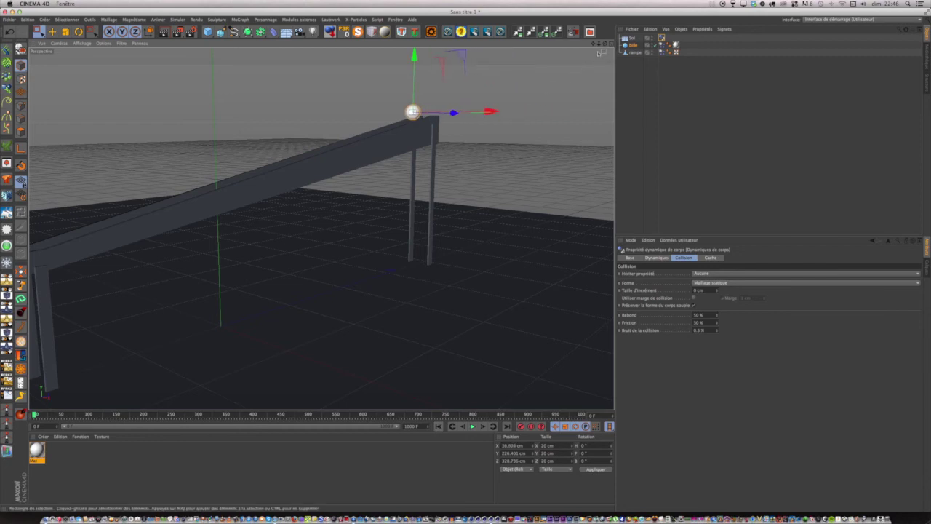
left_click_drag(605, 44, 667, 48)
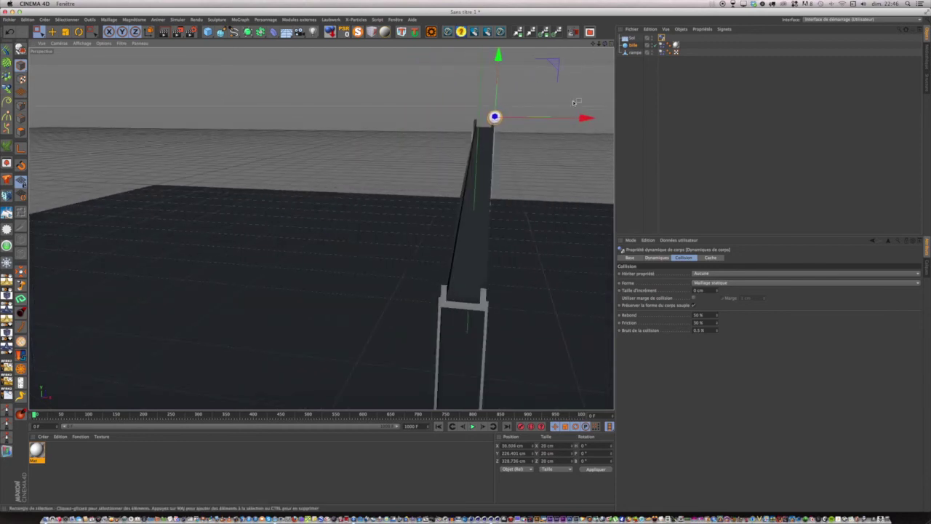
left_click_drag(586, 117, 574, 118)
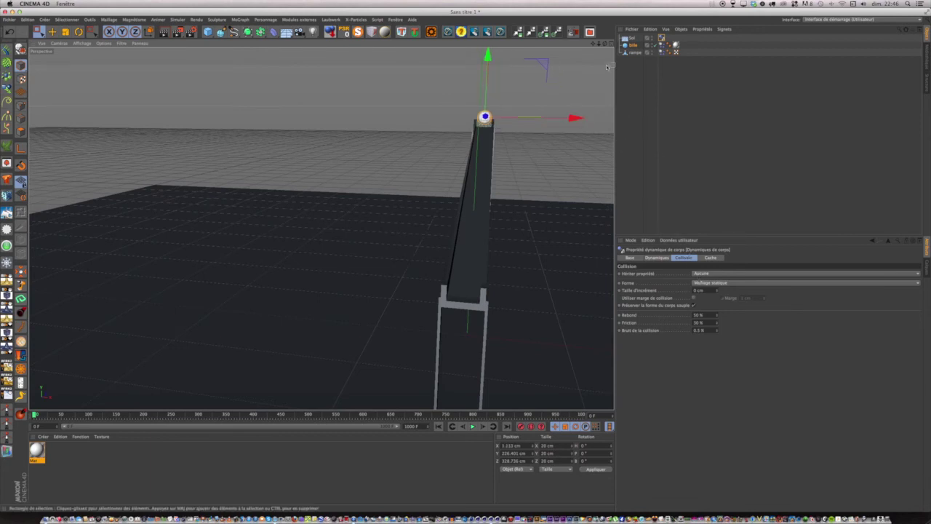
Play the simulation from a side view of the ramp to check bille's motion, return to frame 0, and select bille
left_click_drag(605, 43, 526, 46)
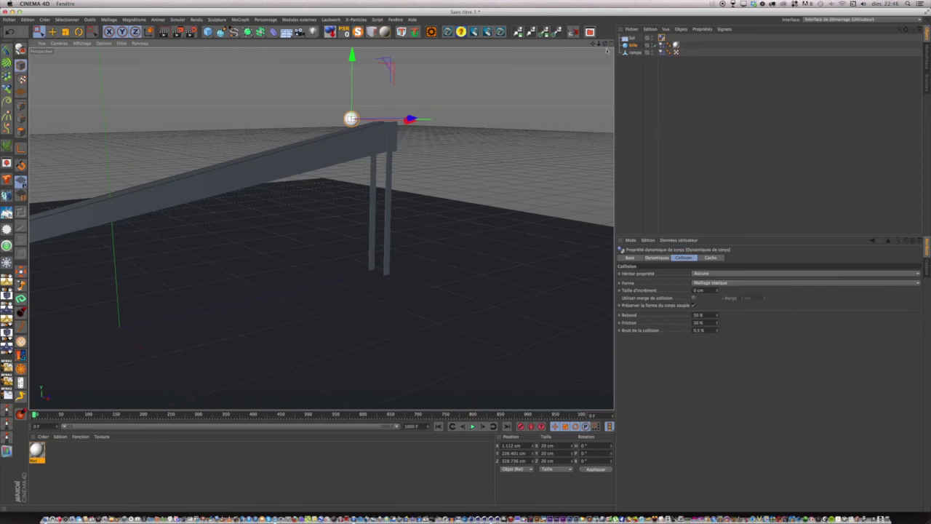
left_click(472, 426)
left_click(472, 426)
left_click(436, 427)
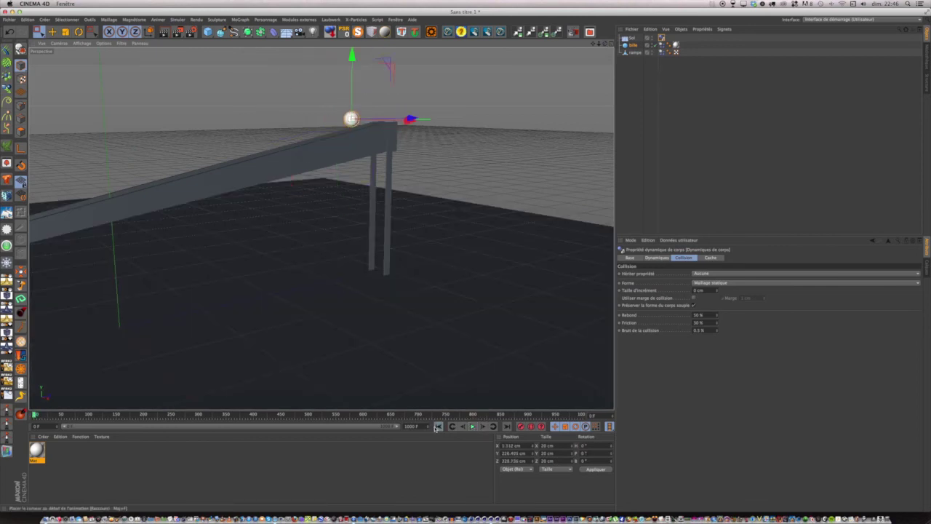
left_click(638, 44)
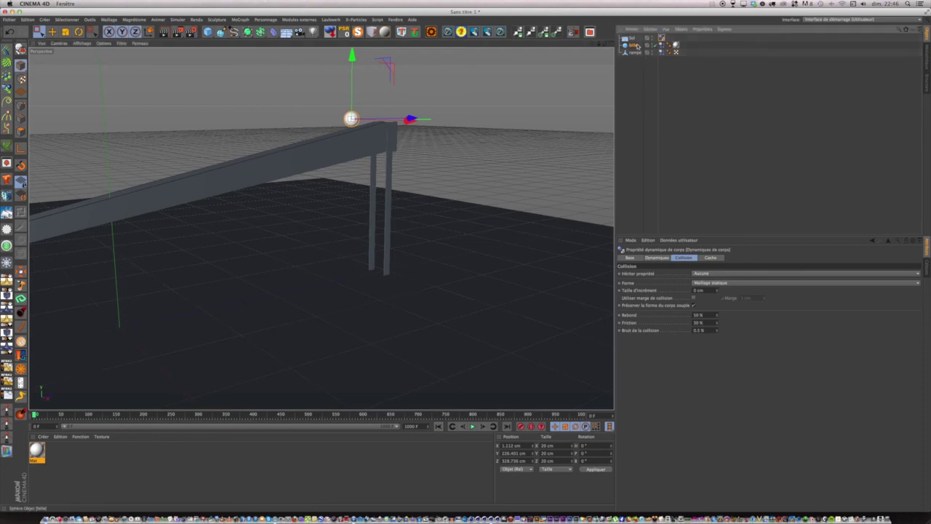
Set the collision shape of bille's dynamics tag to Maillage en déplacement, play the simulation to test it, and return to frame 0
left_click(660, 45)
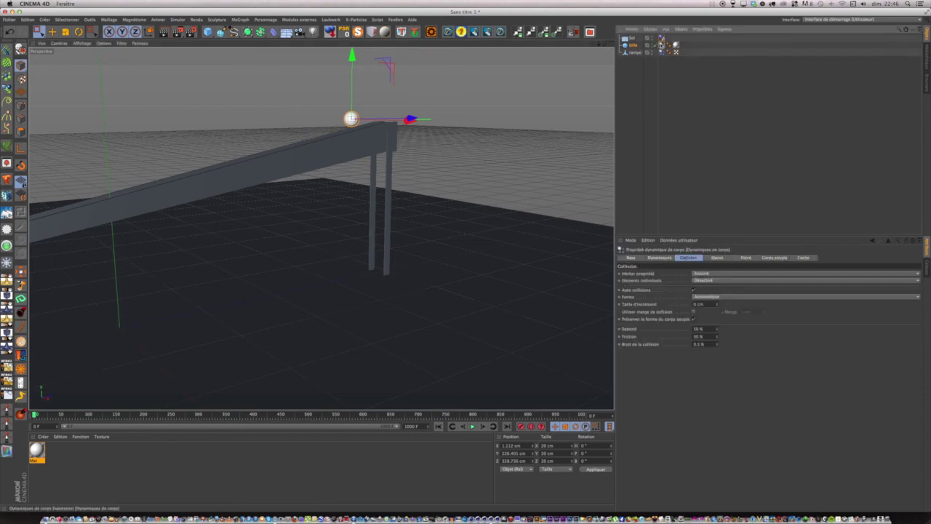
left_click(703, 297)
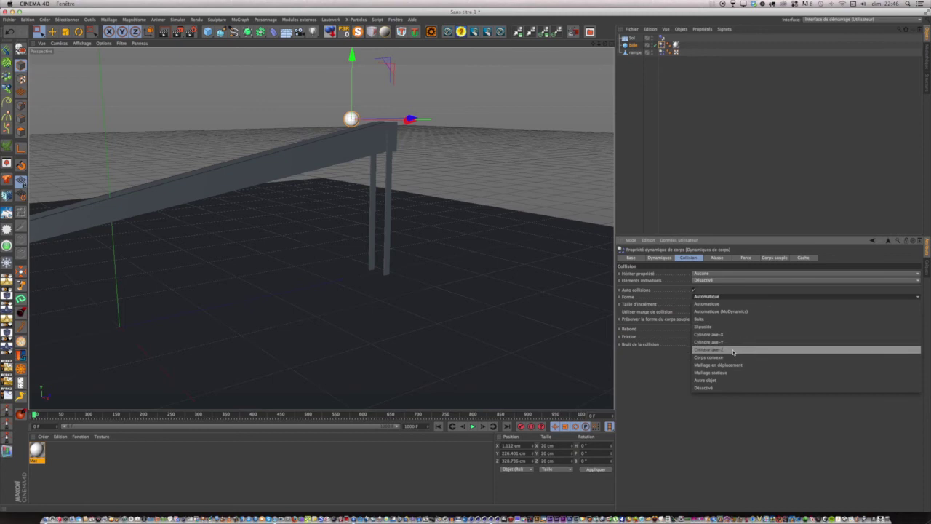
left_click(712, 366)
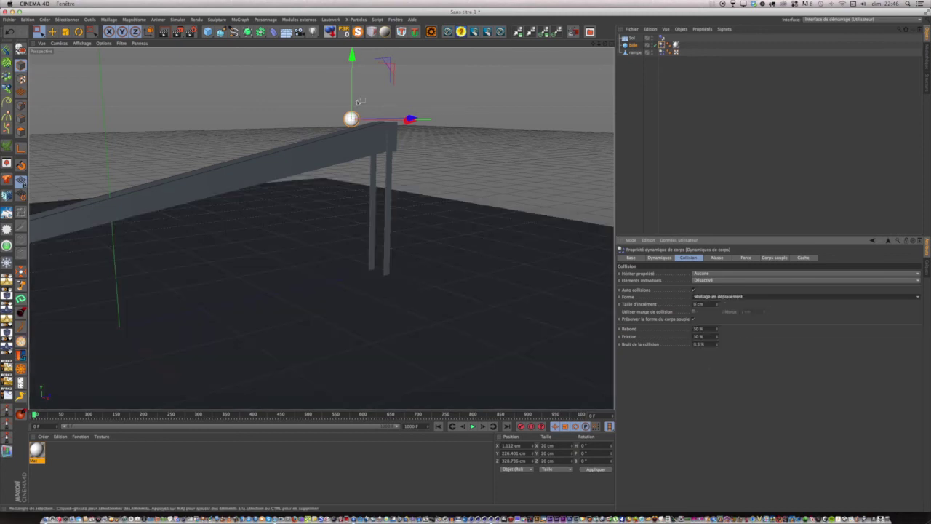
left_click(472, 427)
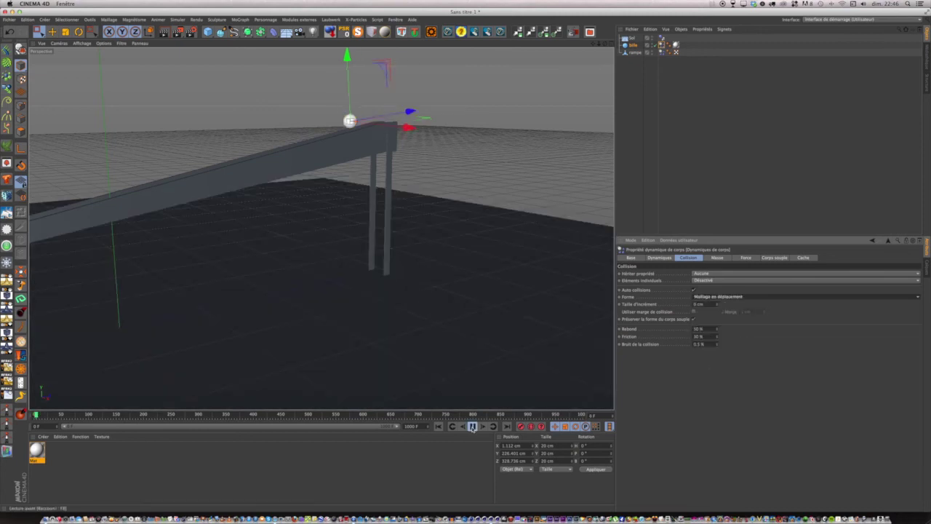
left_click(472, 427)
left_click(438, 426)
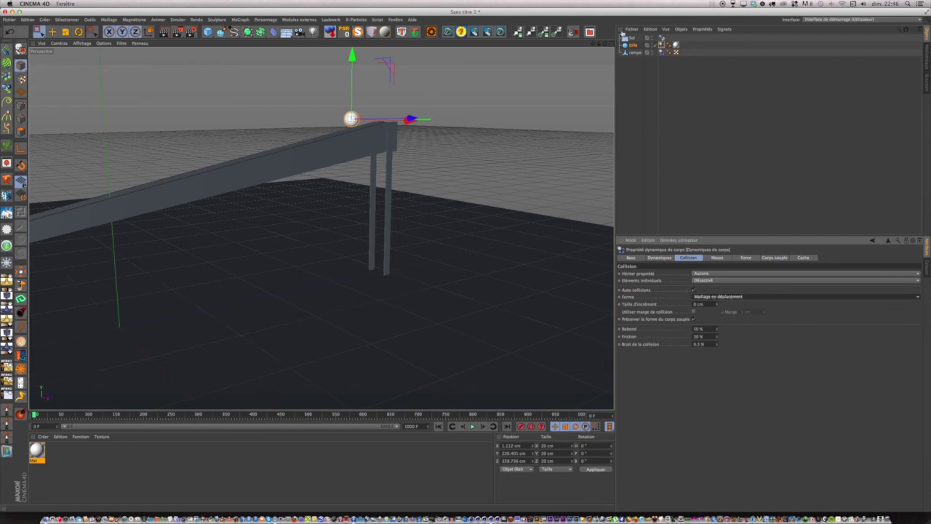
Set the collision shape of rampe's dynamics tag to Maillage statique, play the simulation to test it, and return to frame 0
left_click(634, 53)
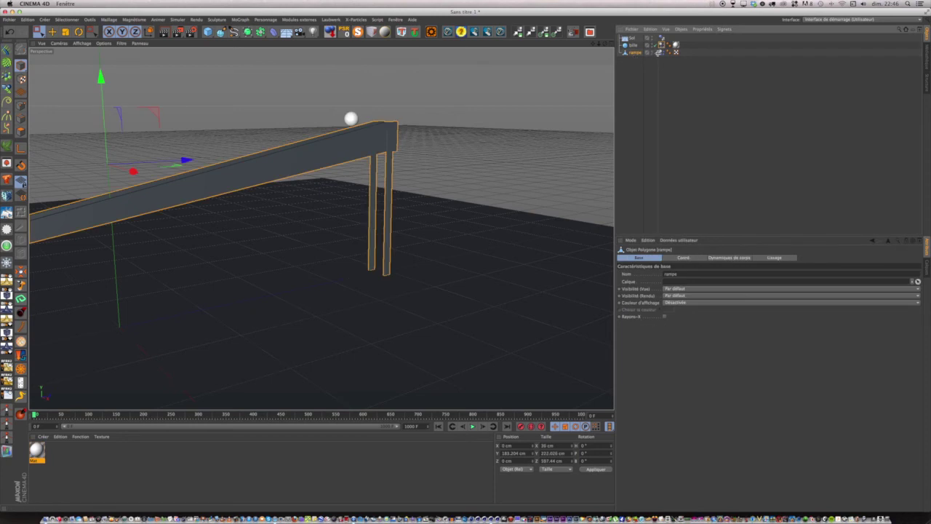
left_click(660, 52)
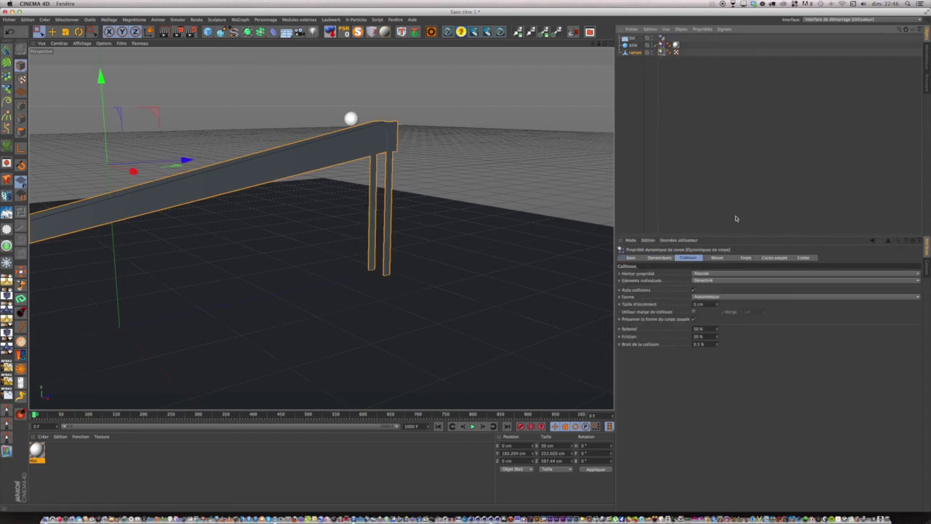
left_click(715, 297)
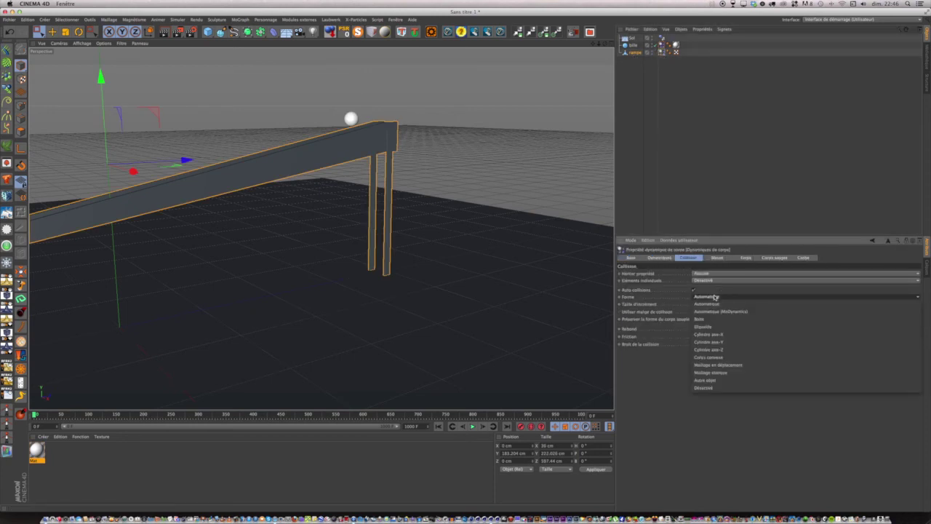
left_click(706, 372)
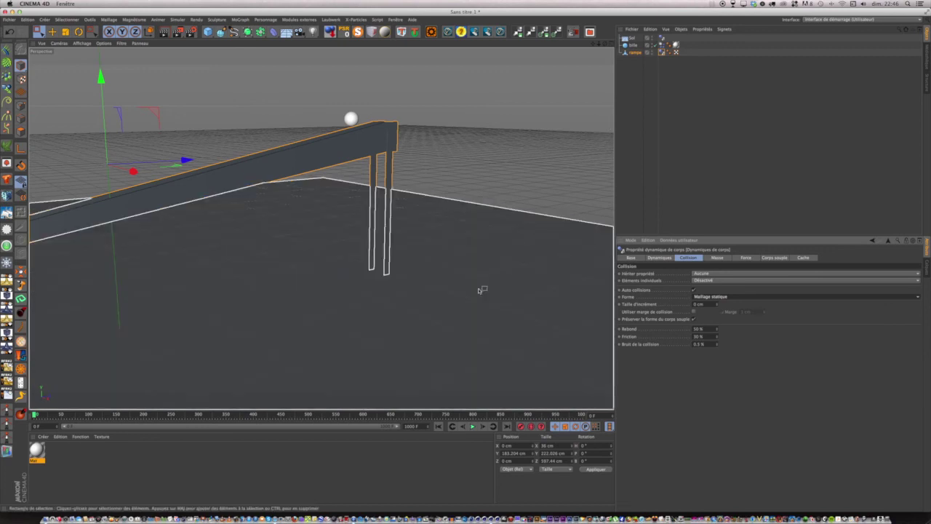
left_click(472, 427)
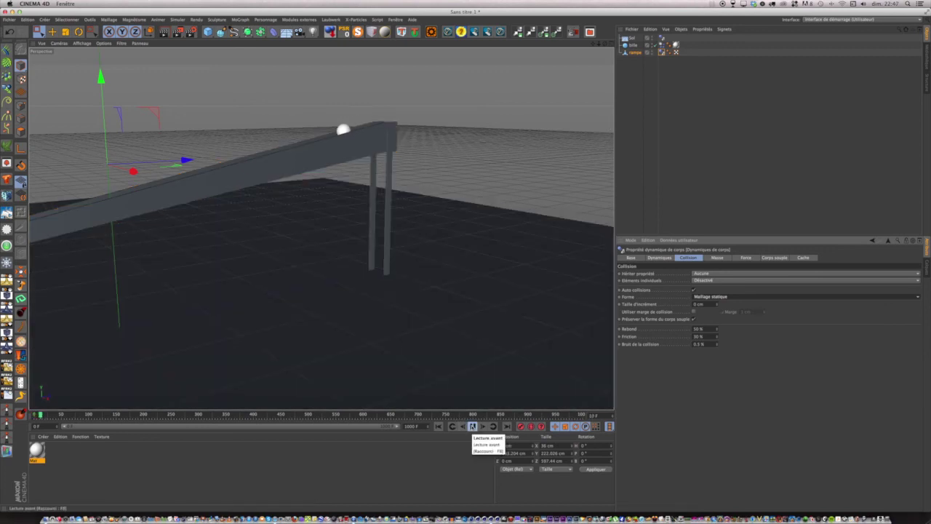
left_click(472, 427)
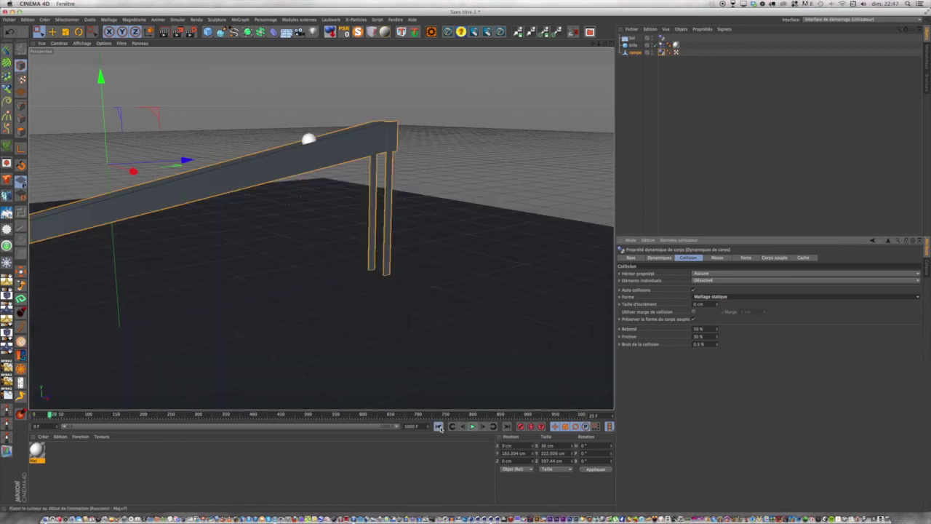
left_click(437, 426)
Play the simulation from close views of the ramp's lower end to check how bille rolls off, and return to frame 0
left_click_drag(604, 46, 727, 40)
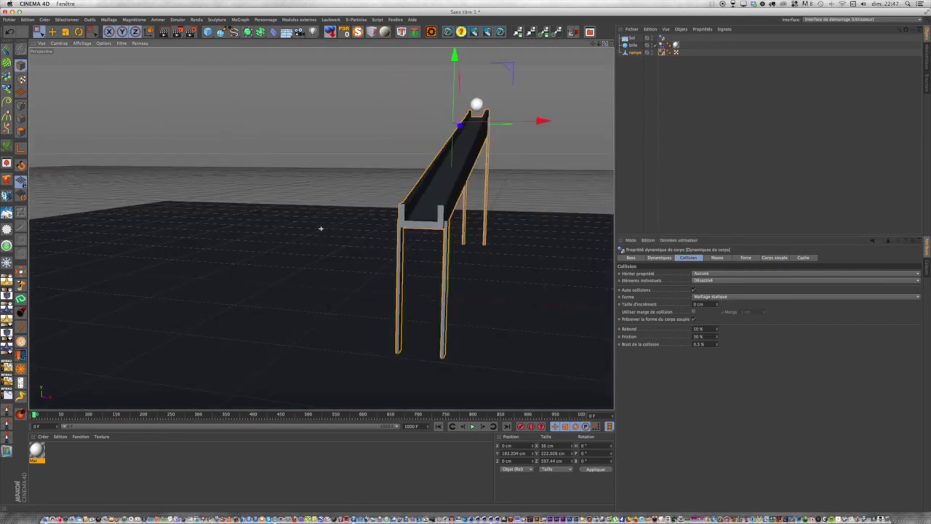
scroll(527, 122, "up", 3)
scroll(527, 122, "up", 2)
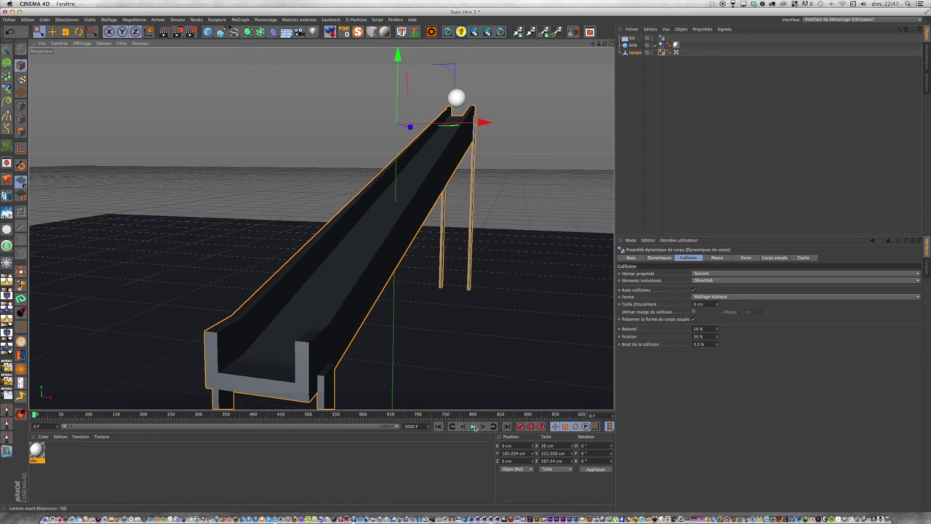
left_click_drag(605, 44, 322, 229)
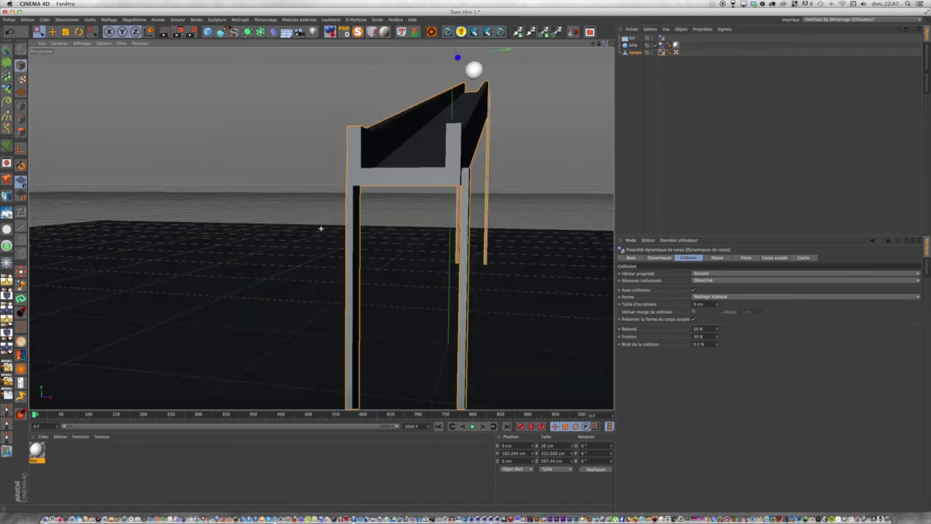
left_click(474, 427)
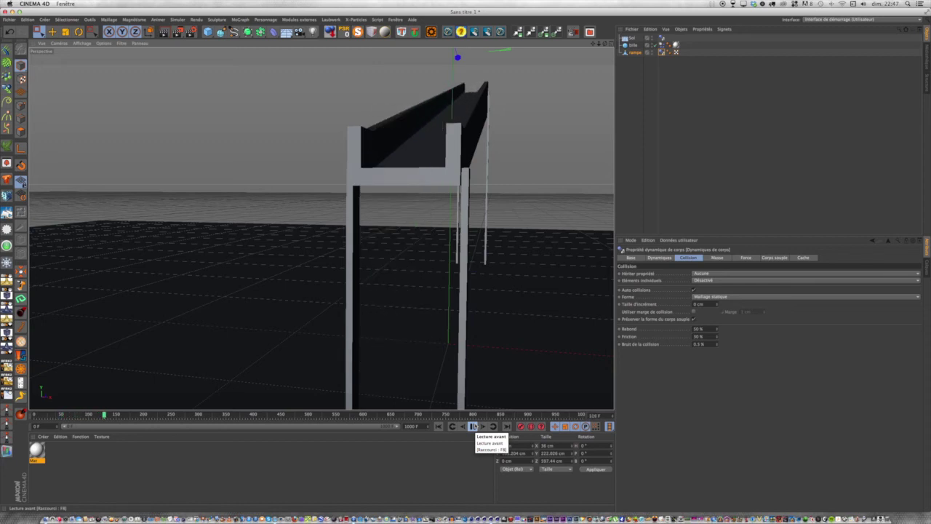
left_click(474, 427)
mouse_move(605, 43)
left_mouse_down()
mouse_move(542, 45)
mouse_move(607, 44)
mouse_move(588, 45)
left_mouse_up()
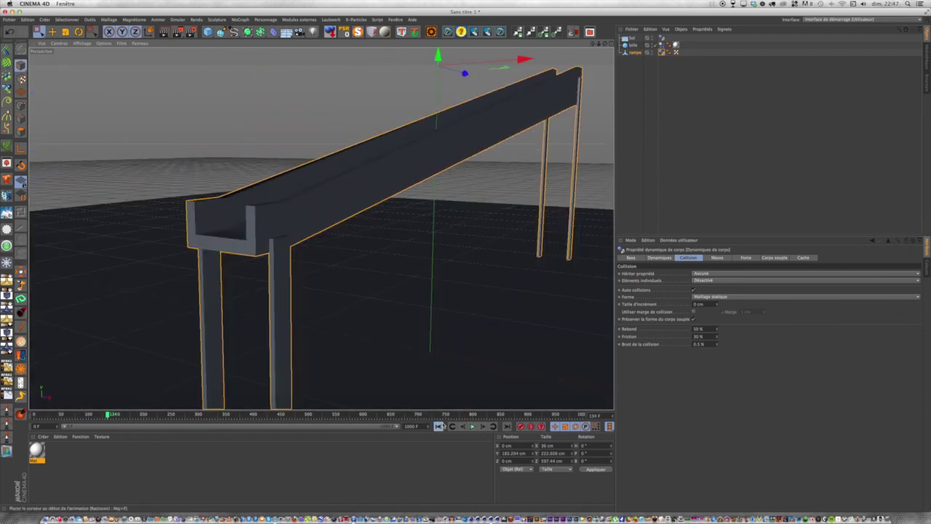
left_click(470, 426)
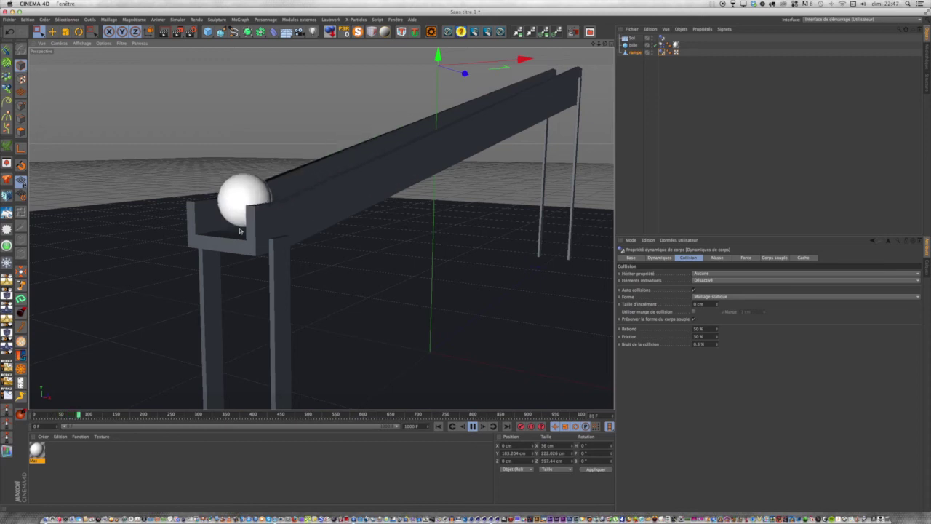
left_click(472, 426)
left_click(439, 427)
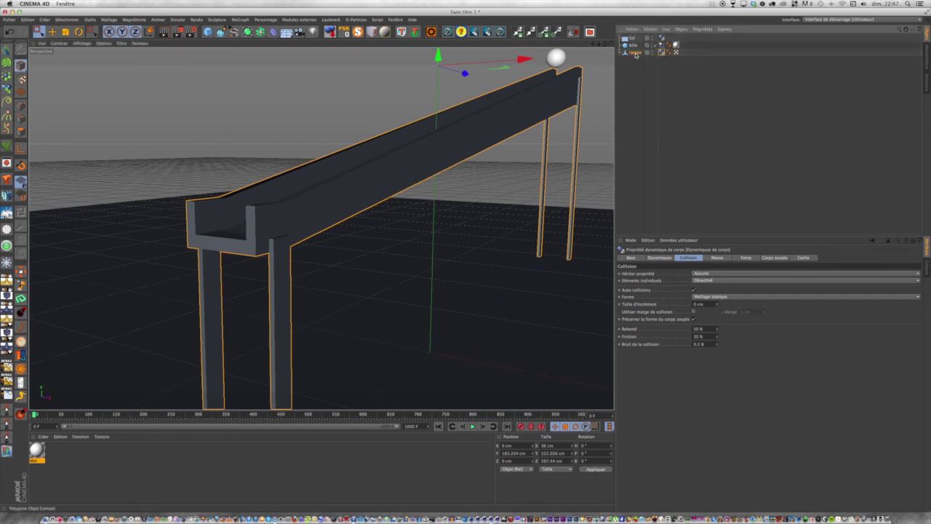
Select the channel-floor points at rampe's lower end in point mode and lower them slightly along Y
left_click(635, 53)
left_click(20, 107)
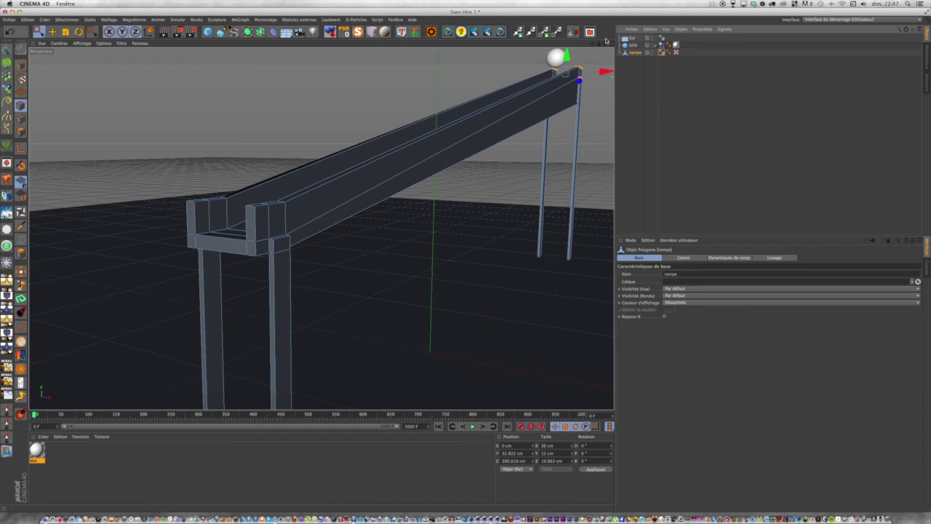
scroll(321, 229, "up", 6)
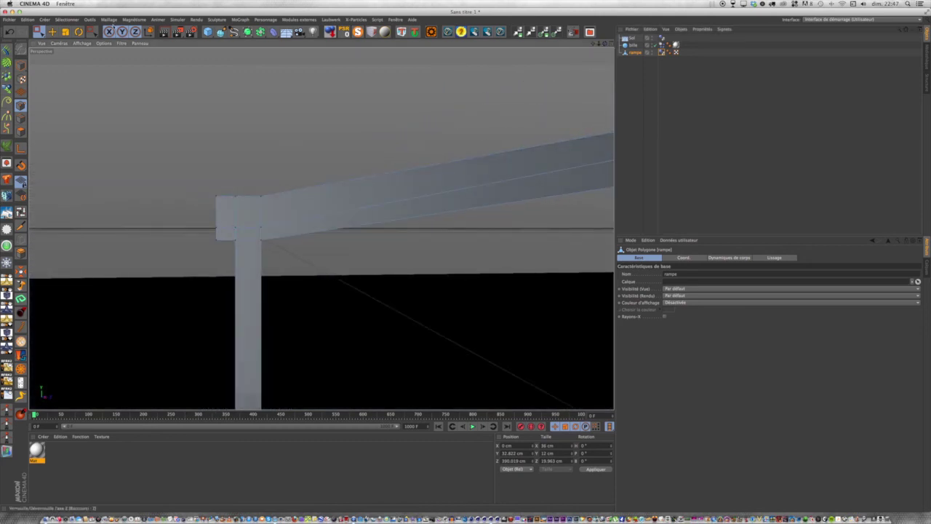
mouse_move(39, 32)
left_mouse_down()
mouse_move(44, 45)
mouse_move(73, 54)
left_mouse_up()
left_click_drag(206, 216, 281, 234)
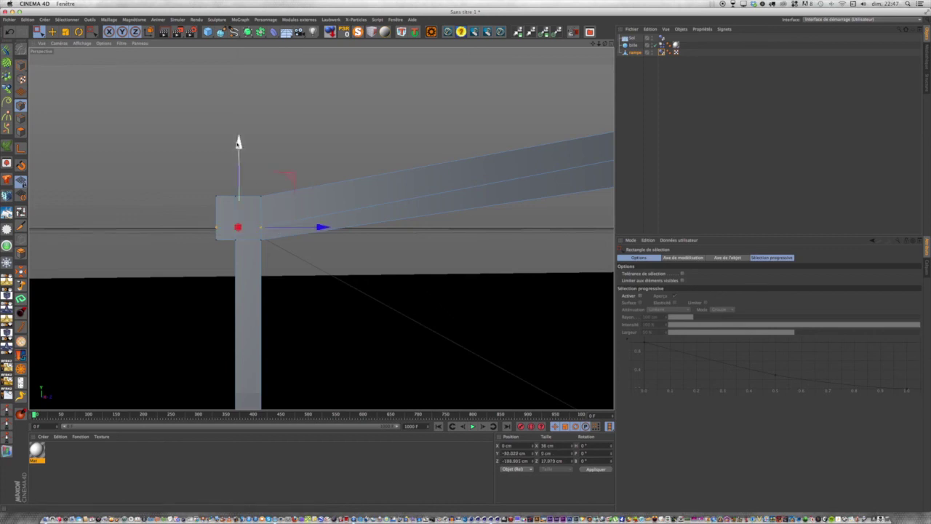
left_click_drag(238, 142, 238, 148)
Lower the outer floor points at rampe's lower end to about Y -82.8 cm, and the outermost row to about -83.8 cm
left_click_drag(212, 222, 246, 240)
left_click_drag(227, 148, 227, 155)
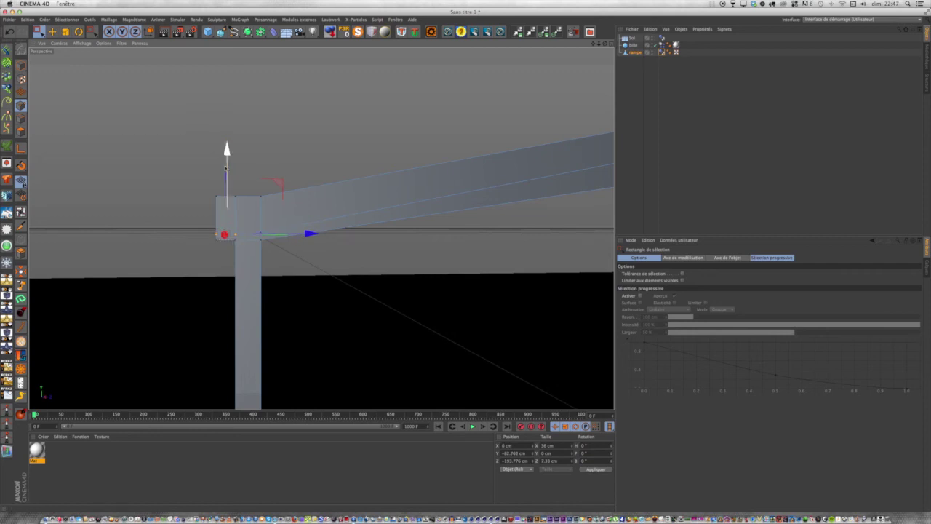
left_click(221, 236)
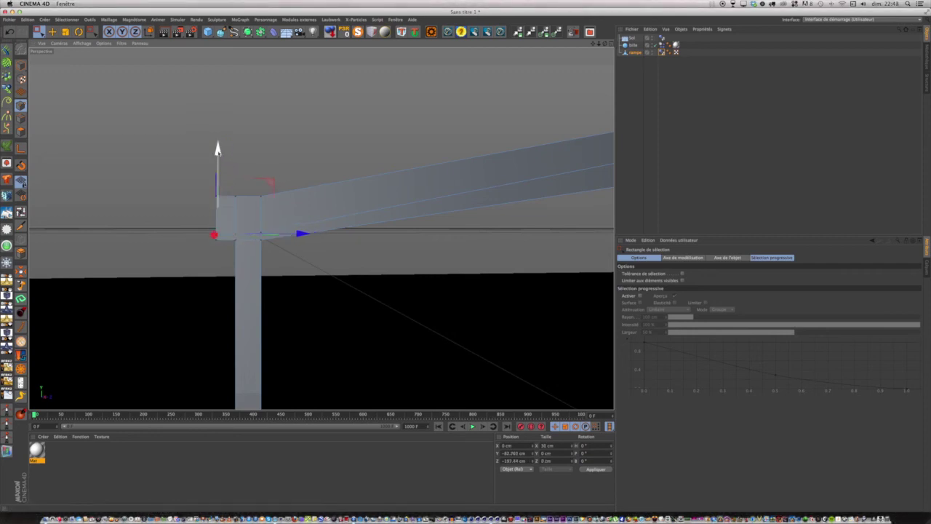
left_click_drag(218, 153, 219, 155)
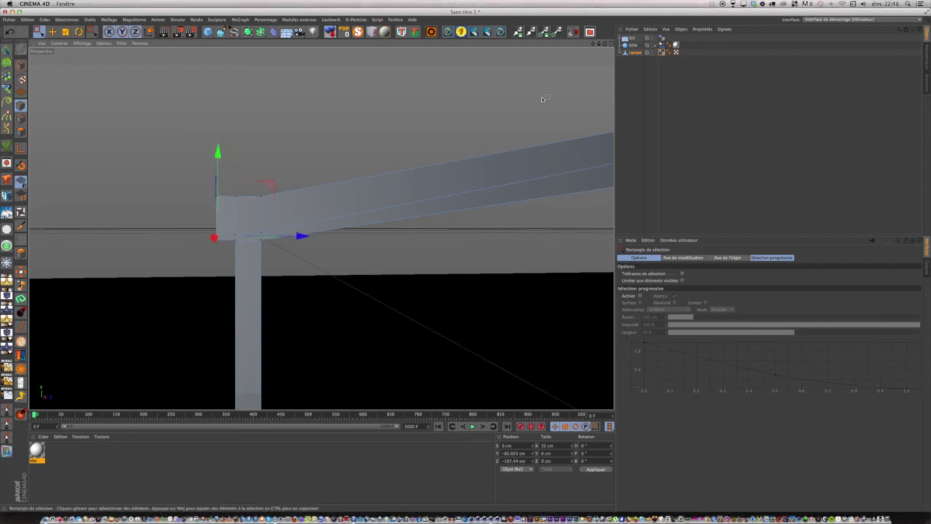
Play the simulation from around the ramp's reshaped lower end to check how bille leaves the channel
left_click_drag(605, 43, 646, 45)
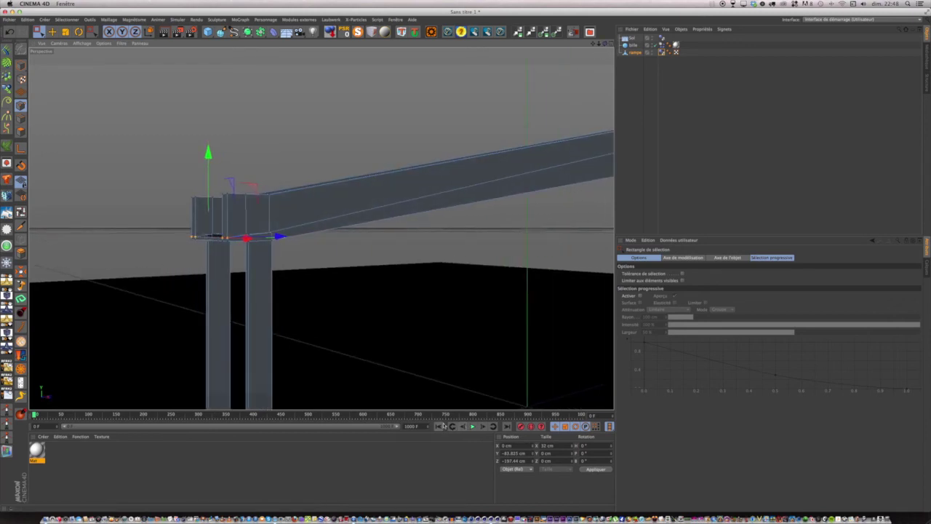
left_click(472, 426)
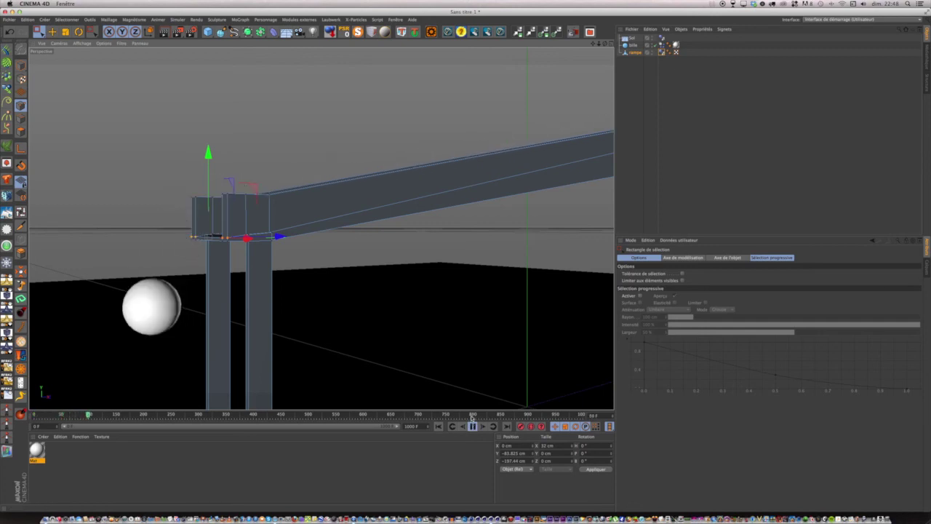
left_click_drag(607, 45, 717, 86)
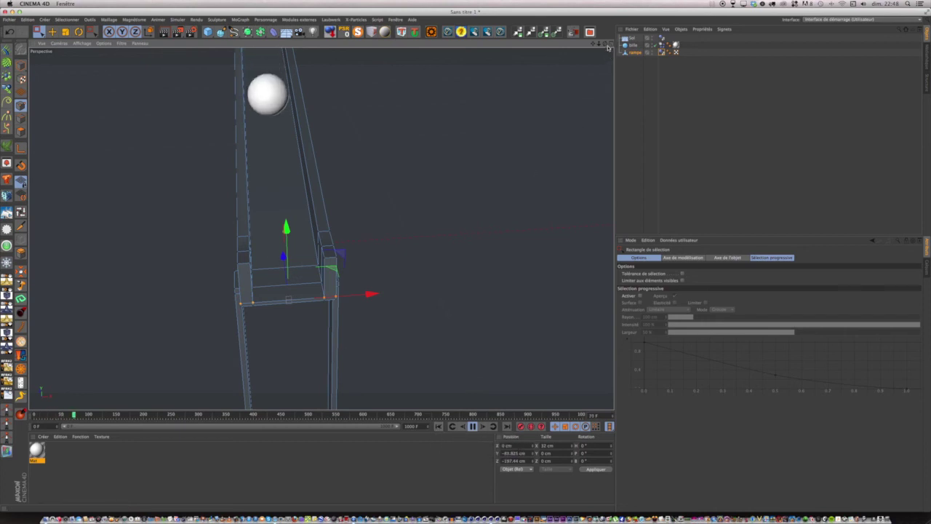
Raise the points where rampe's slope meets its flat lower end slightly, to about Y -82.3 cm, while the simulation plays
left_click_drag(605, 44, 495, 77)
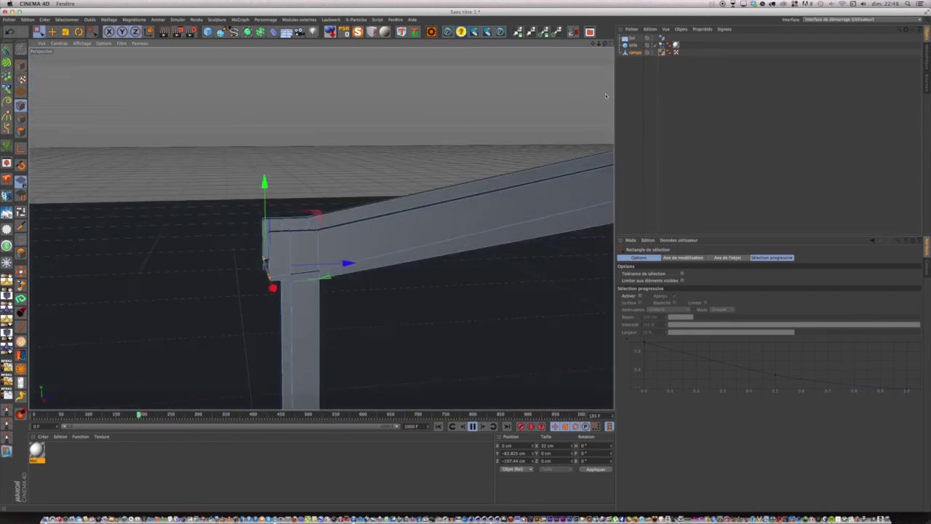
left_click_drag(605, 45, 608, 32)
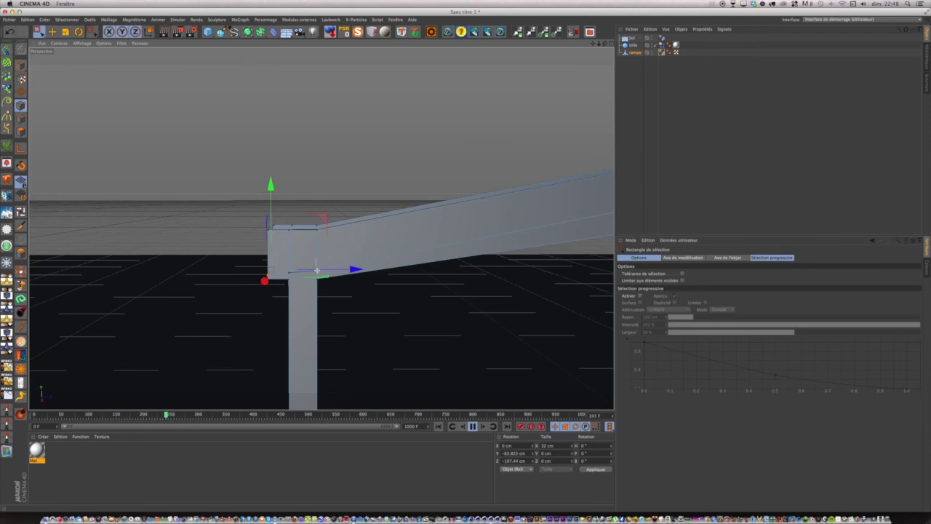
left_click_drag(318, 188, 317, 184)
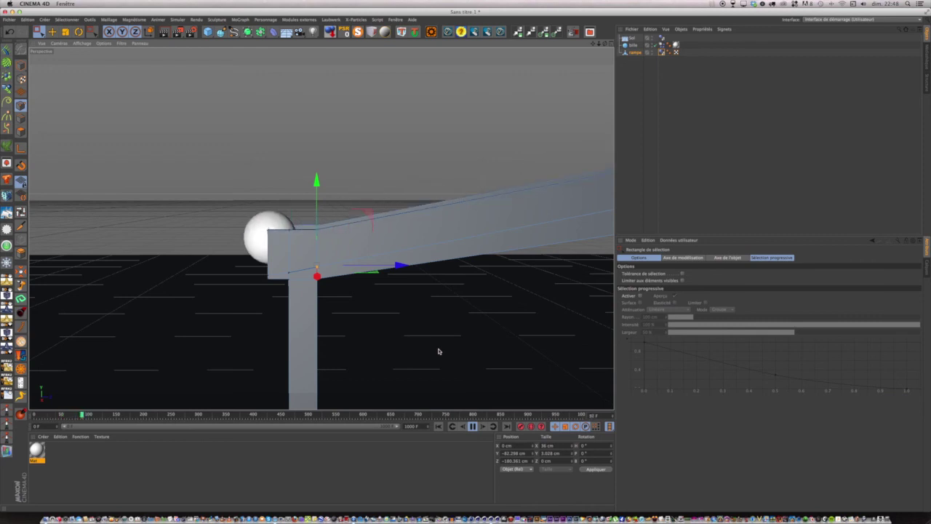
Review bille's roll down the adjusted ramp from a view of the whole scene and return to frame 0
scroll(448, 296, "down", 5)
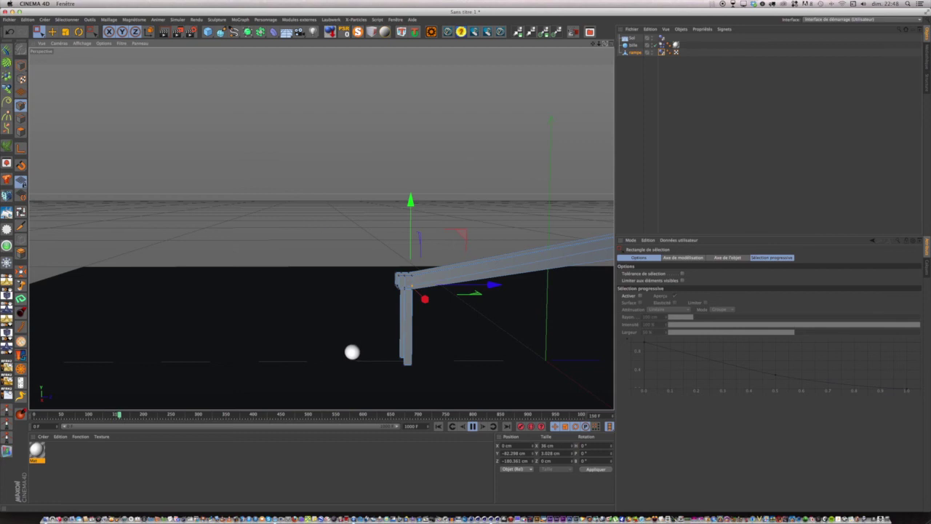
left_click_drag(321, 228, 393, 243, "alt")
left_click_drag(592, 45, 266, 68)
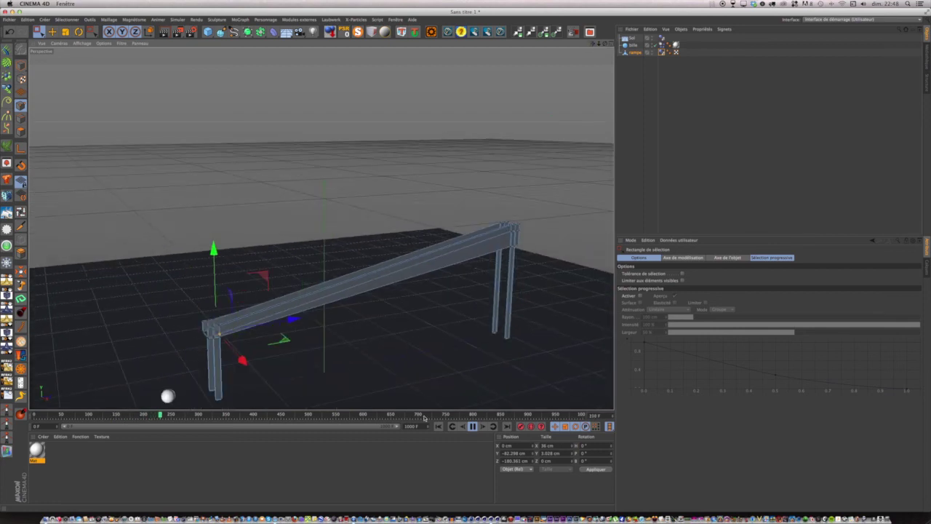
left_click(438, 427)
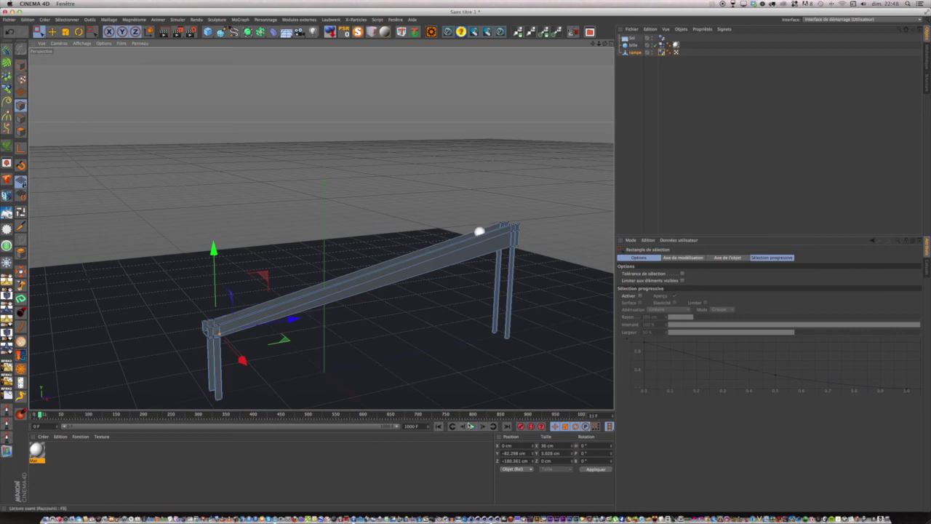
left_click(439, 426)
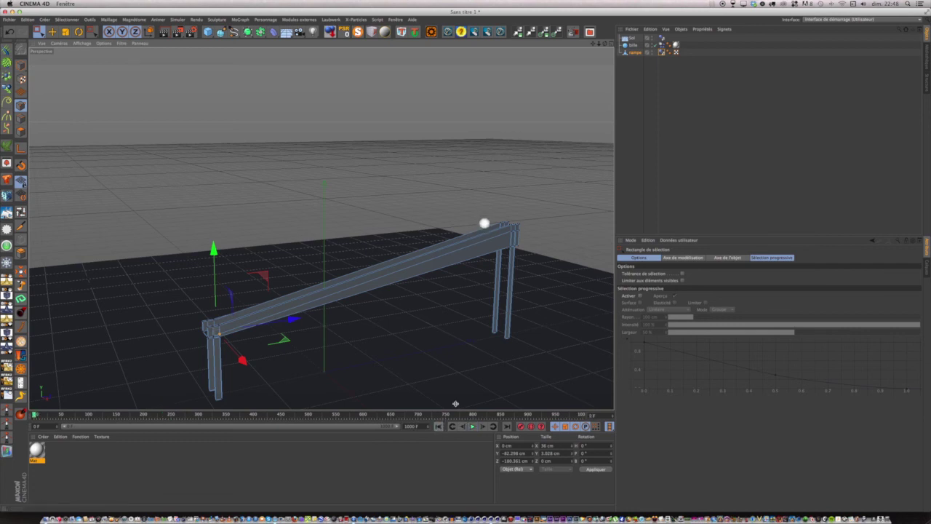
left_click_drag(590, 46, 547, 293)
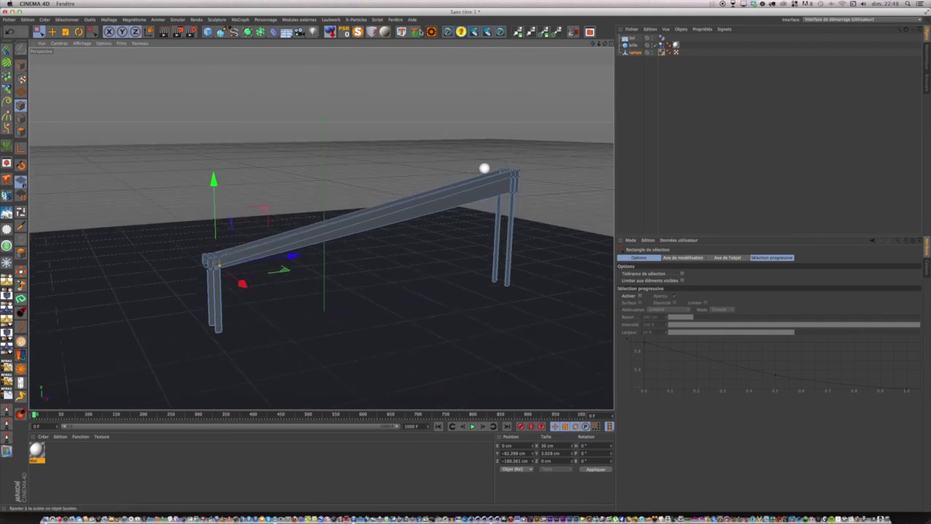
Load the Wood – Fir Tree Lacquered material from the content library's Wood folder and apply it to rampe
left_click(395, 20)
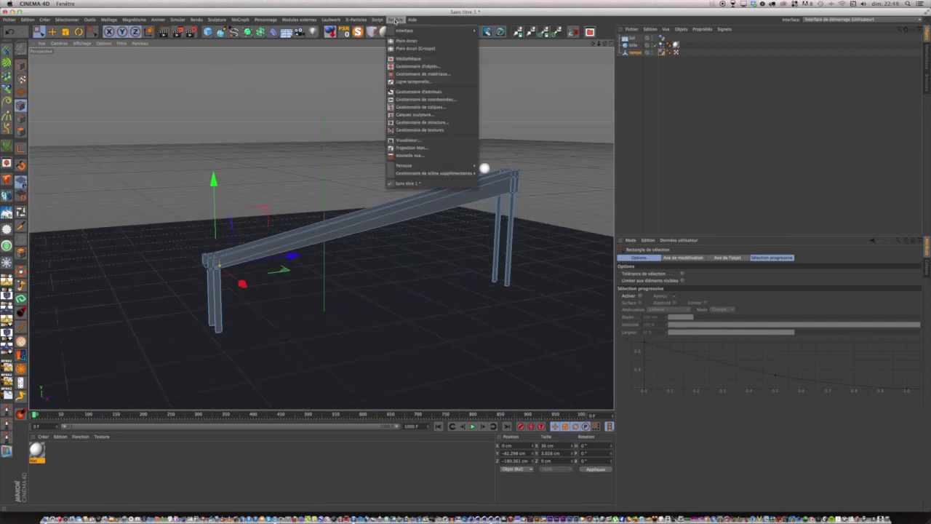
left_click(409, 59)
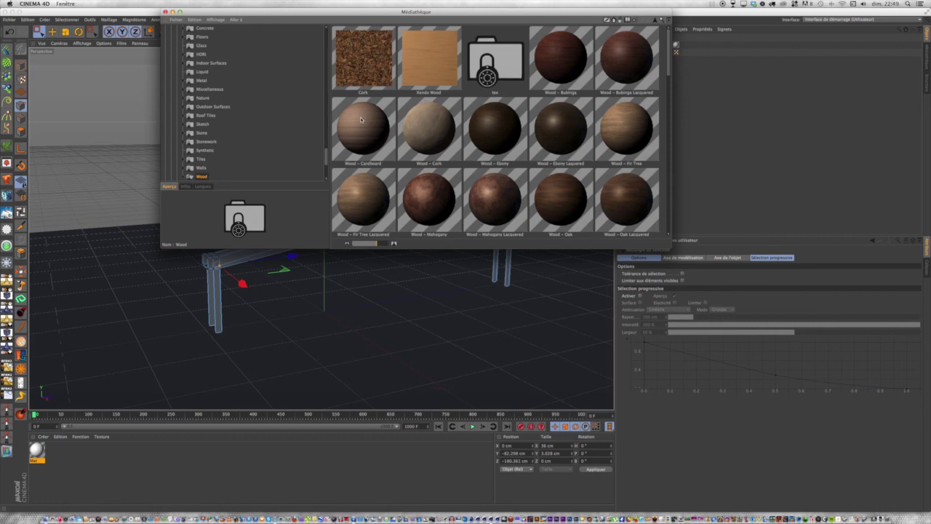
left_click_drag(364, 191, 131, 476)
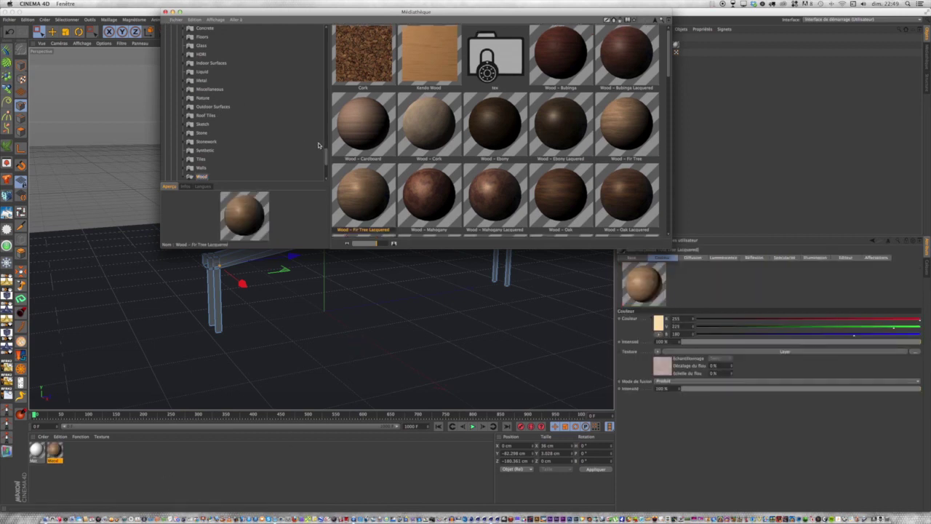
left_click_drag(327, 152, 327, 138)
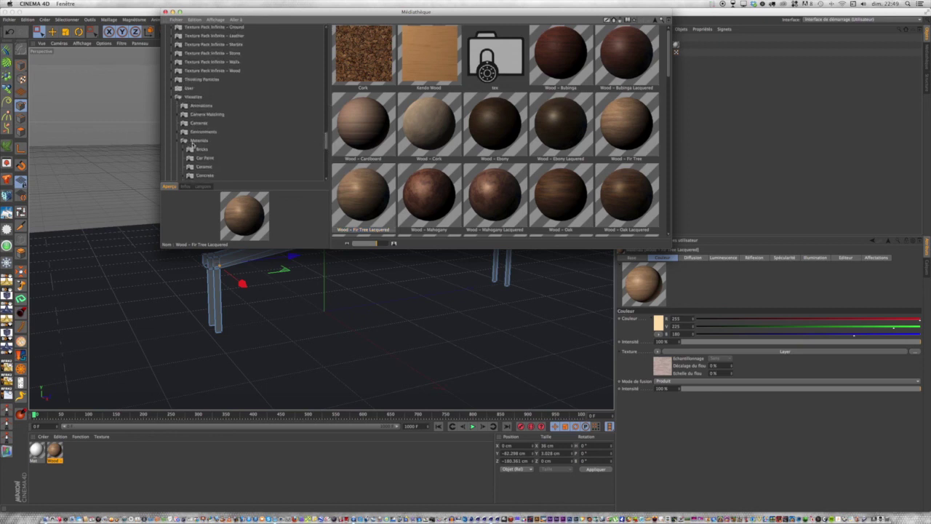
left_click(173, 97)
left_click(166, 13)
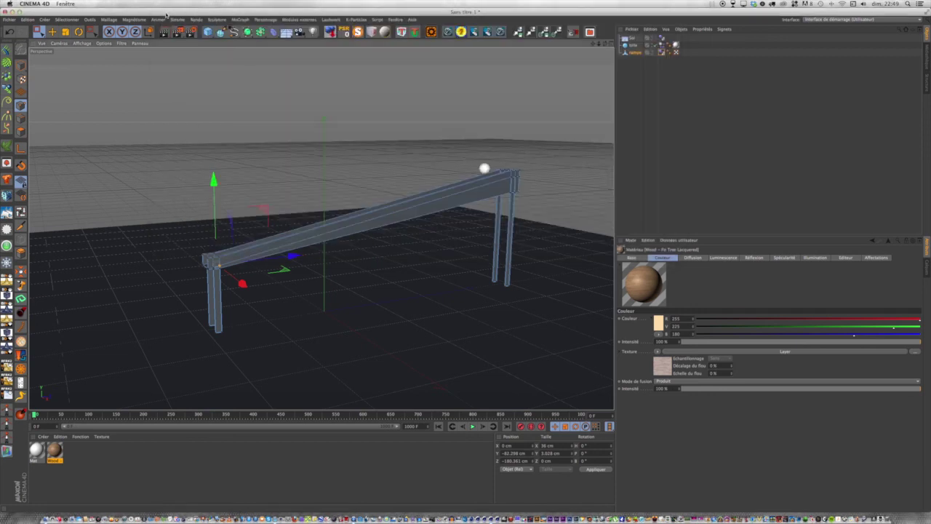
left_click_drag(57, 451, 298, 243)
Set the projection type of rampe's wood texture to Cubique, test-rendering a close view of the slope before and after
scroll(355, 199, "up", 10)
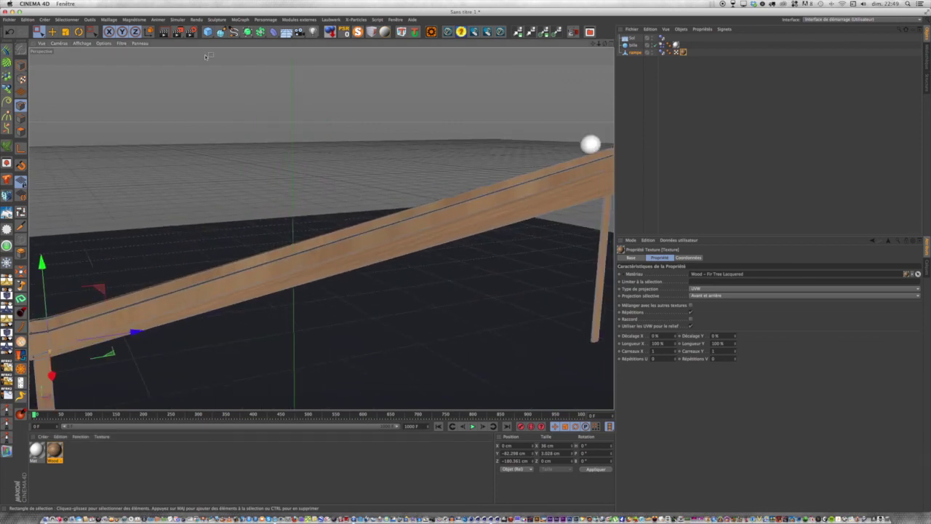
left_click(164, 31)
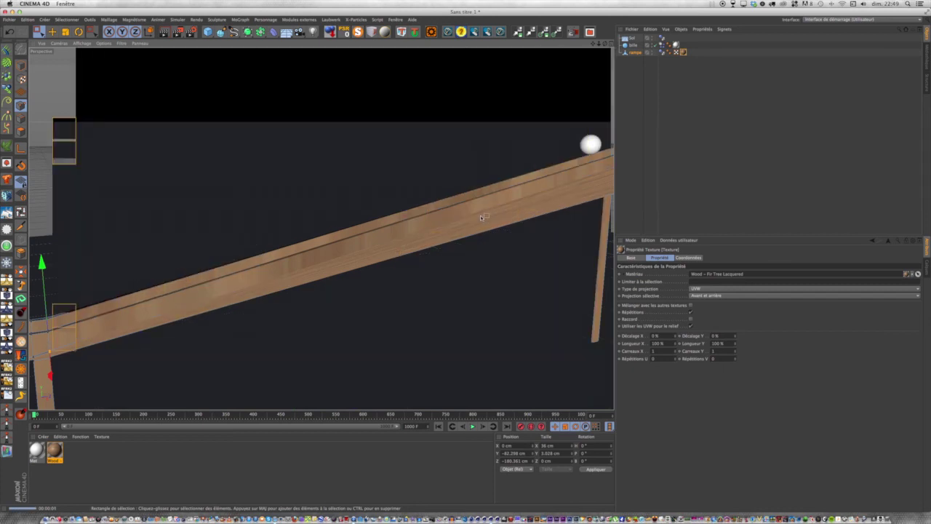
left_click(700, 289)
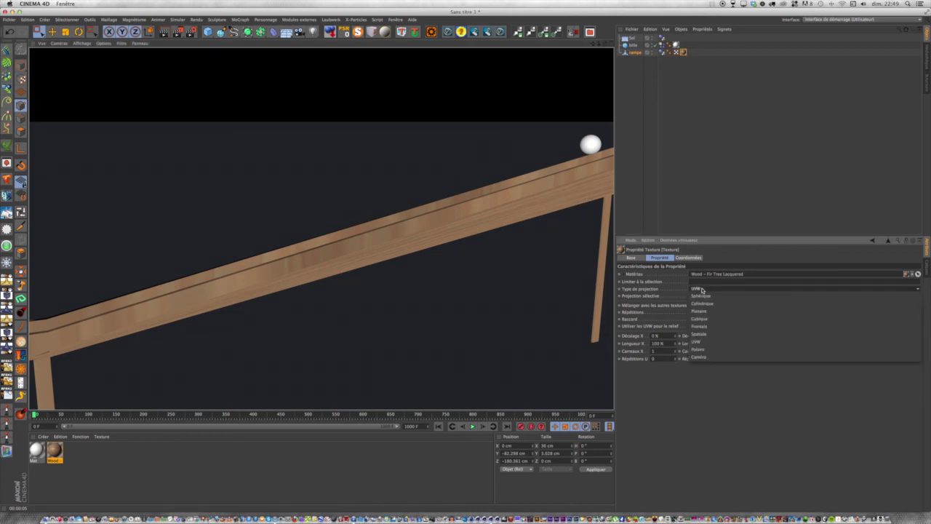
left_click(706, 319)
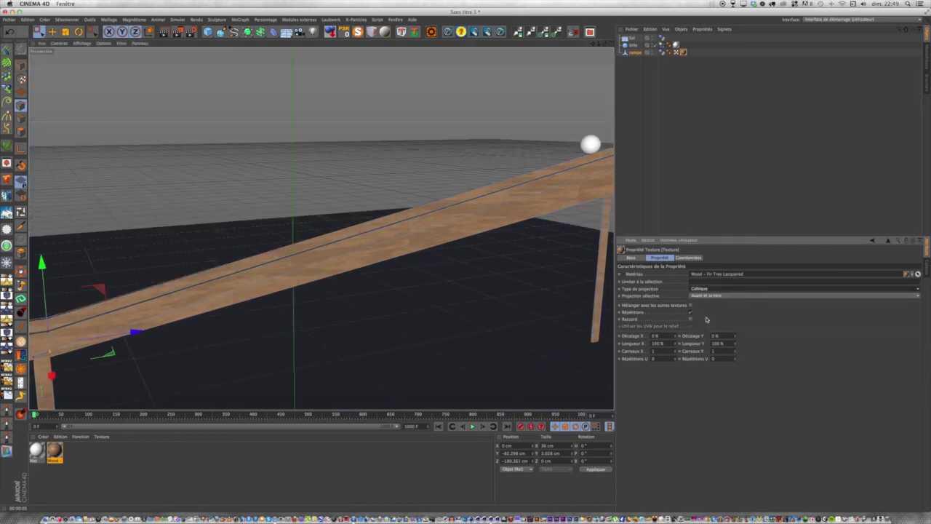
left_click(166, 32)
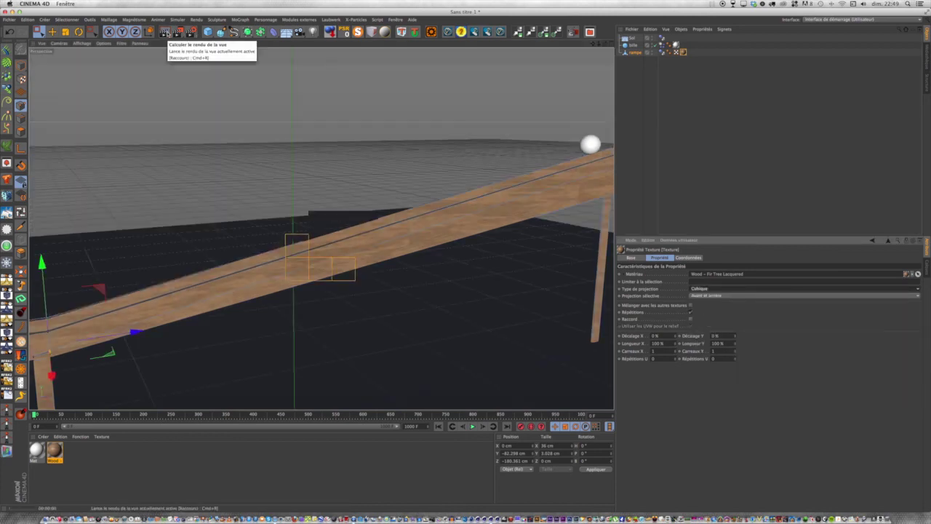
Render the whole ramp and a close-up of its lower legs to examine the direction of the wood grain
scroll(352, 112, "down", 4)
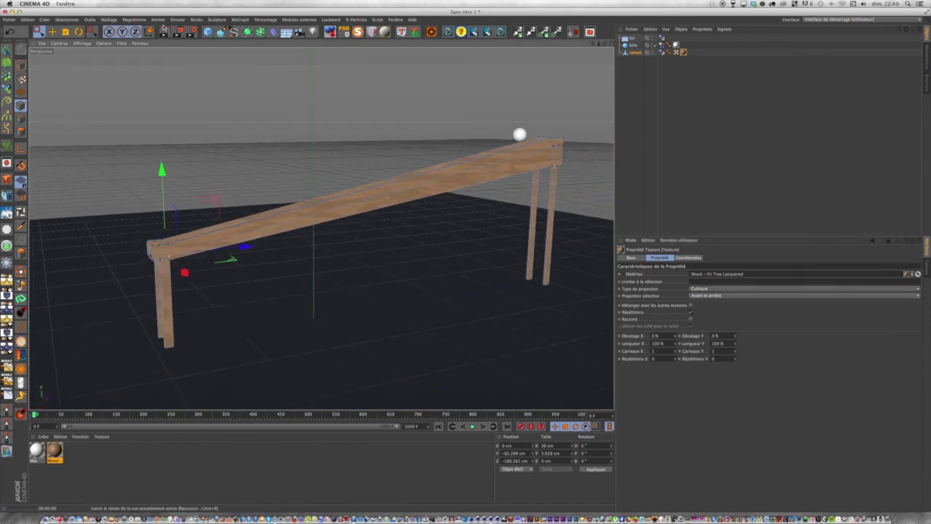
left_click(164, 30)
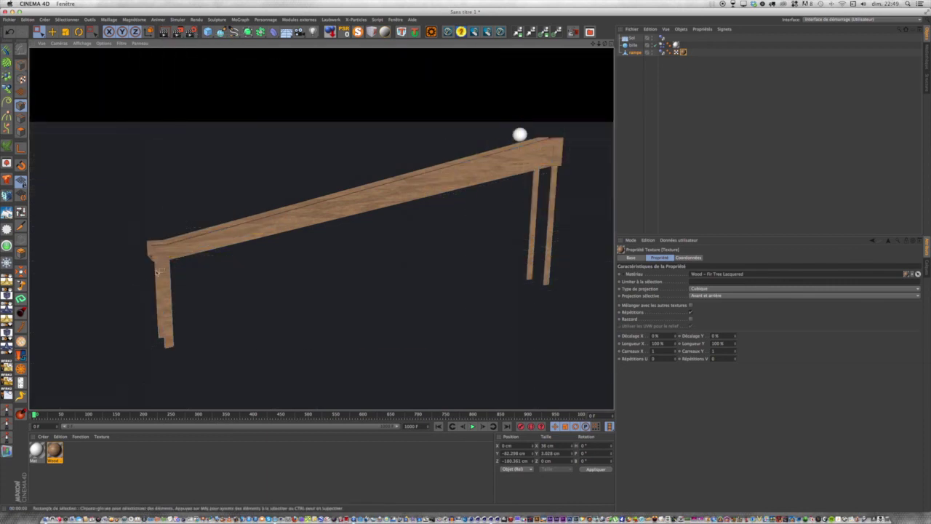
scroll(157, 291, "up", 6)
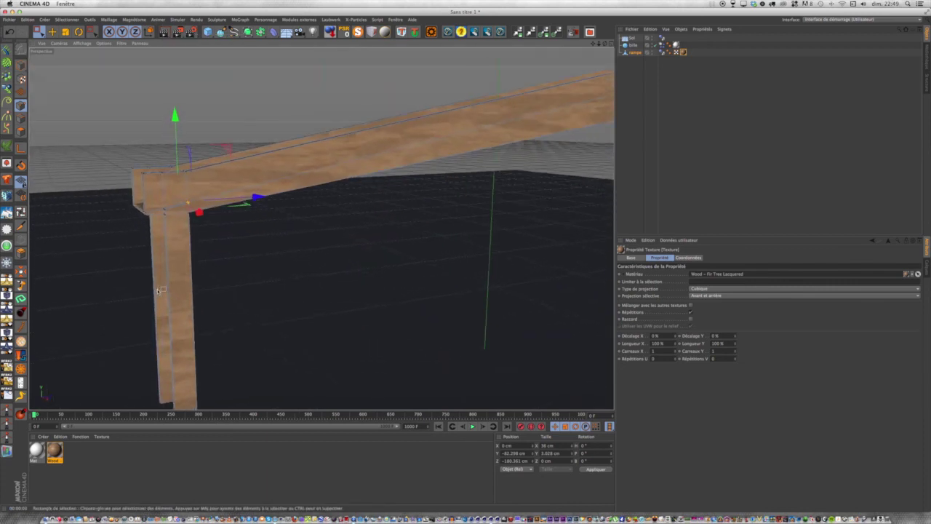
scroll(157, 289, "up", 6)
scroll(255, 71, "down", 4)
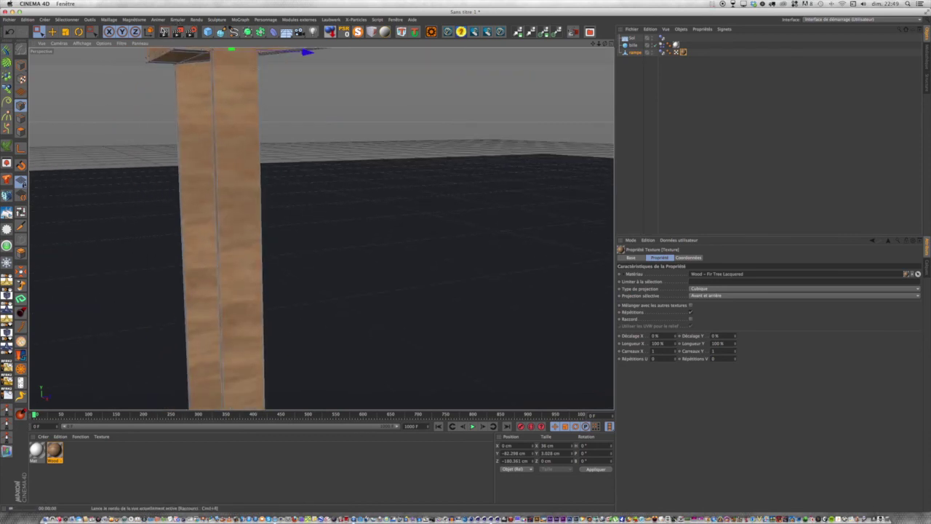
left_click(165, 31)
scroll(258, 194, "down", 8)
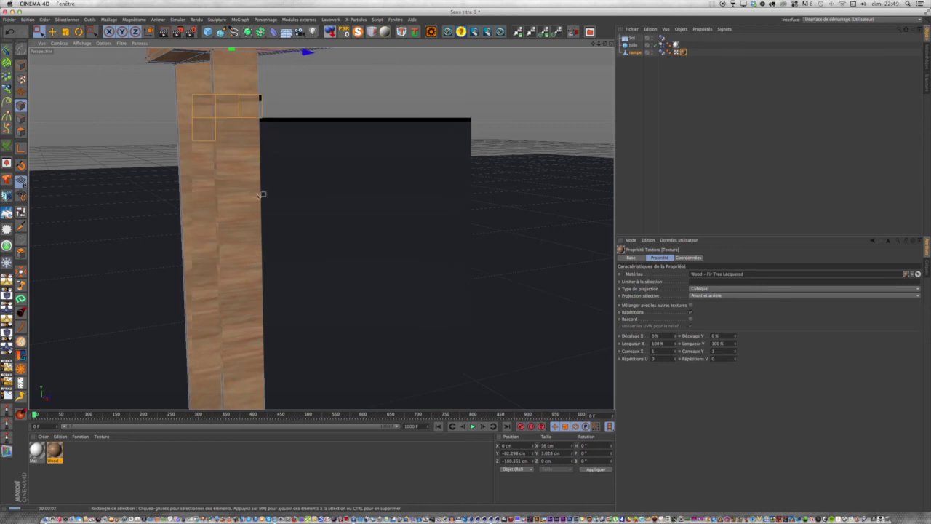
left_click_drag(593, 44, 423, 278)
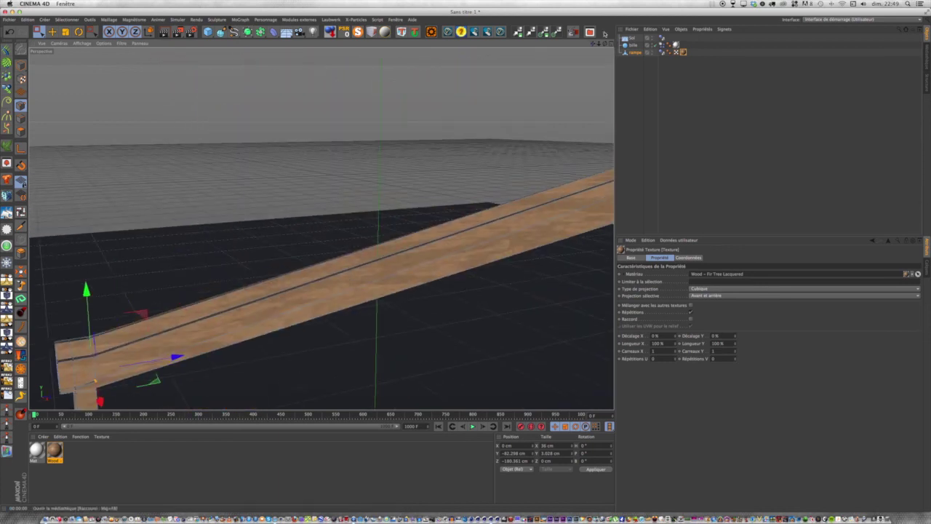
Rotate rampe's cubic texture projection a quarter turn around its X axis so the wood grain runs vertically on the sides
left_click(680, 58)
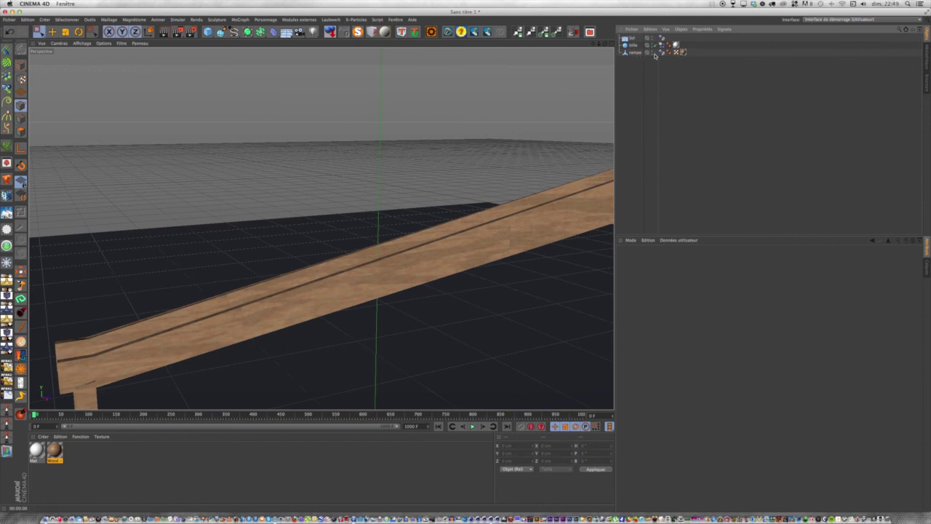
left_click(683, 51)
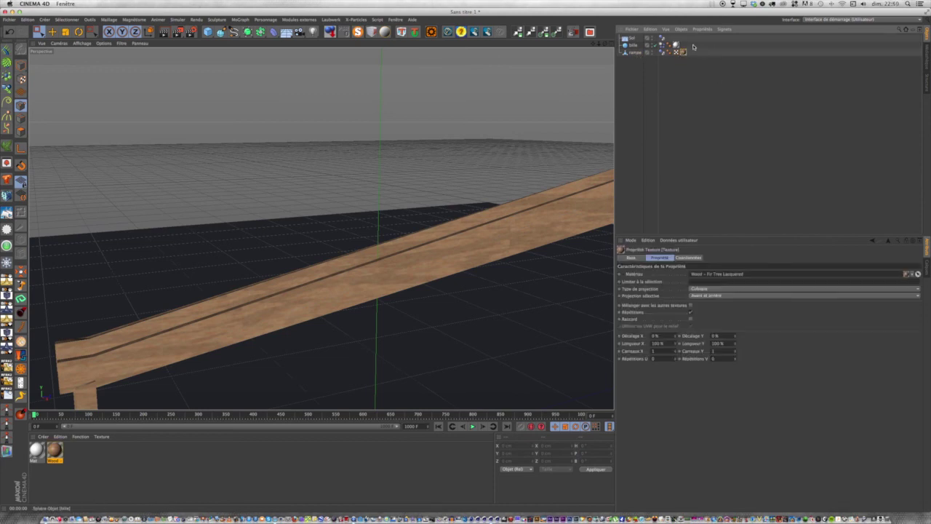
left_click(638, 58)
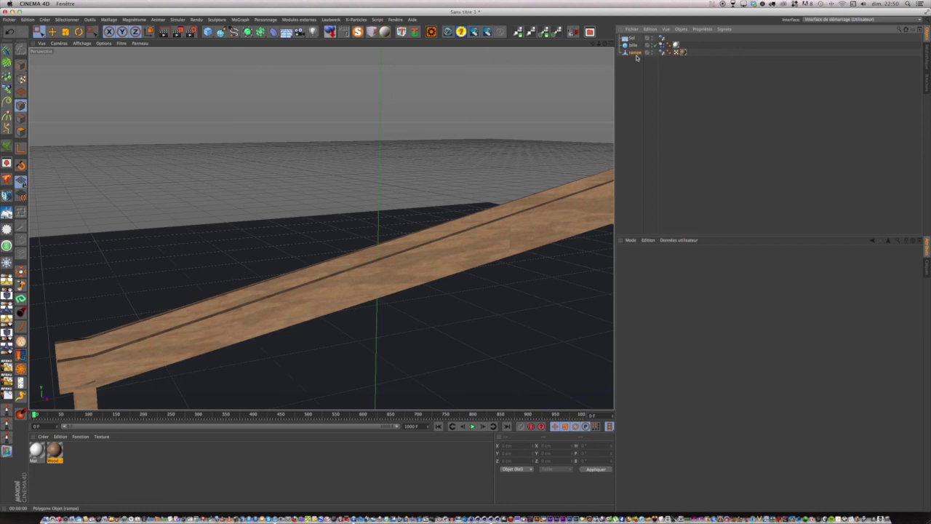
left_click(636, 53)
left_click(682, 53)
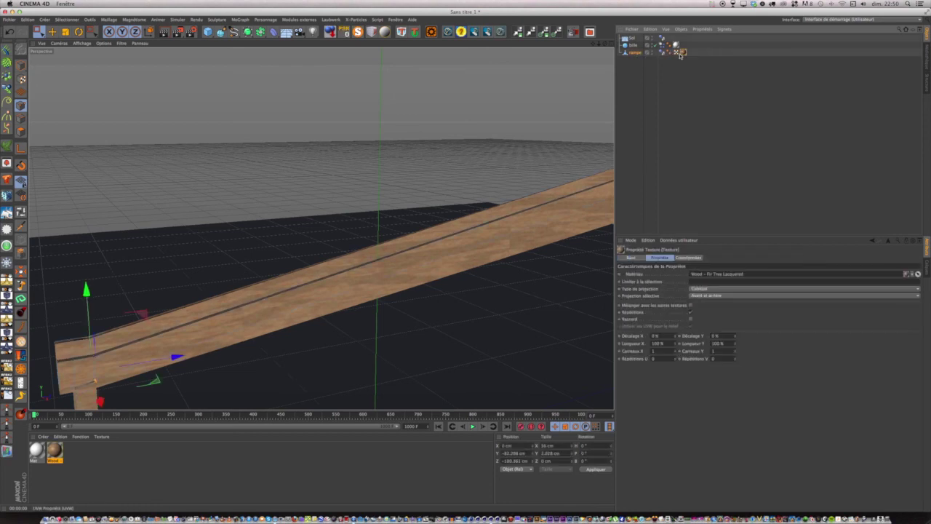
left_click(21, 78)
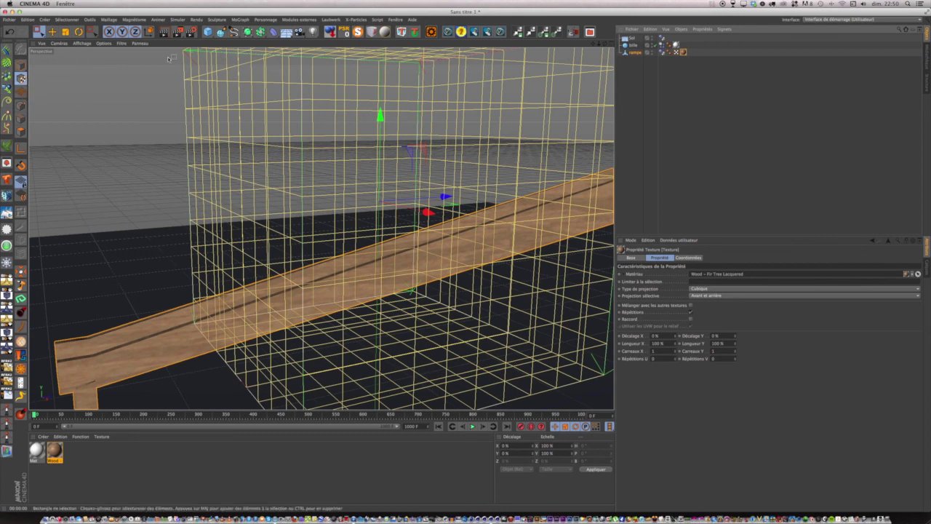
left_click(78, 32)
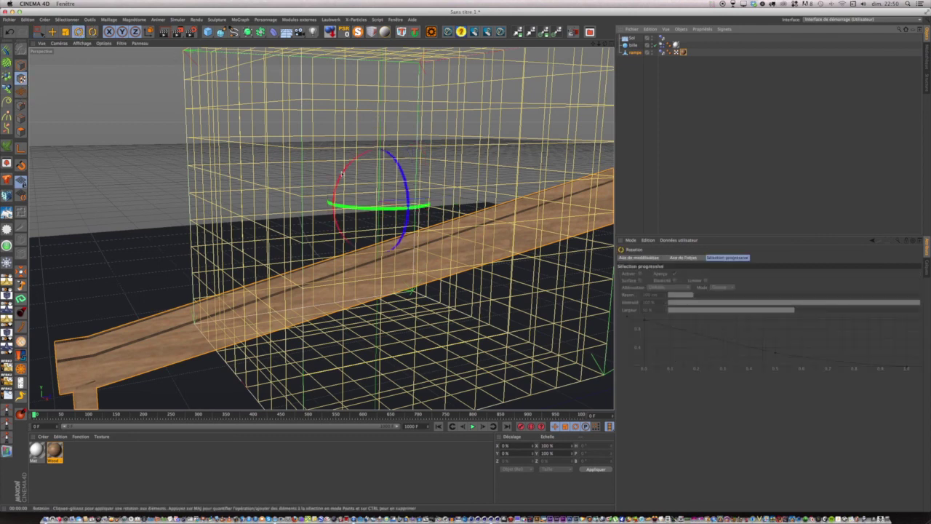
left_click_drag(349, 166, 408, 141)
left_click(10, 32)
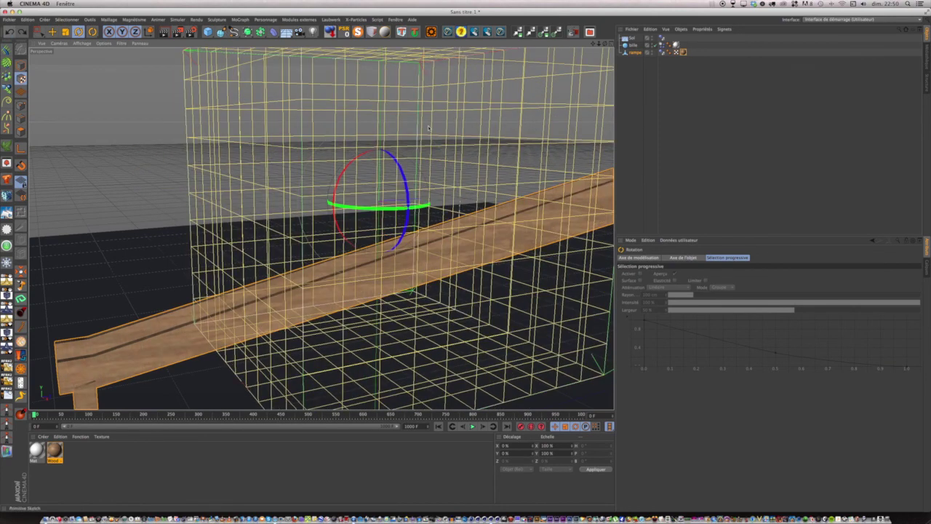
left_click_drag(352, 163, 431, 146)
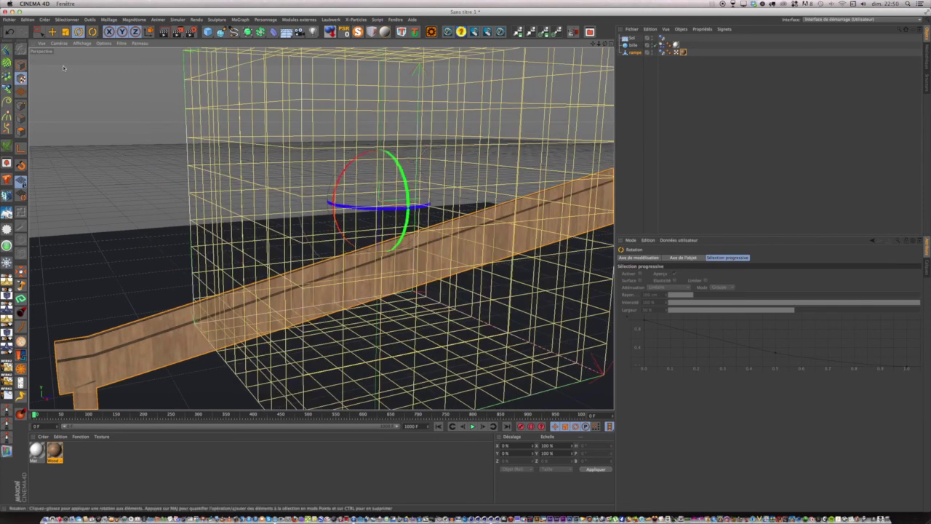
Leave texture editing for model mode with the Move tool and deselect rampe
left_click(20, 65)
left_click(52, 32)
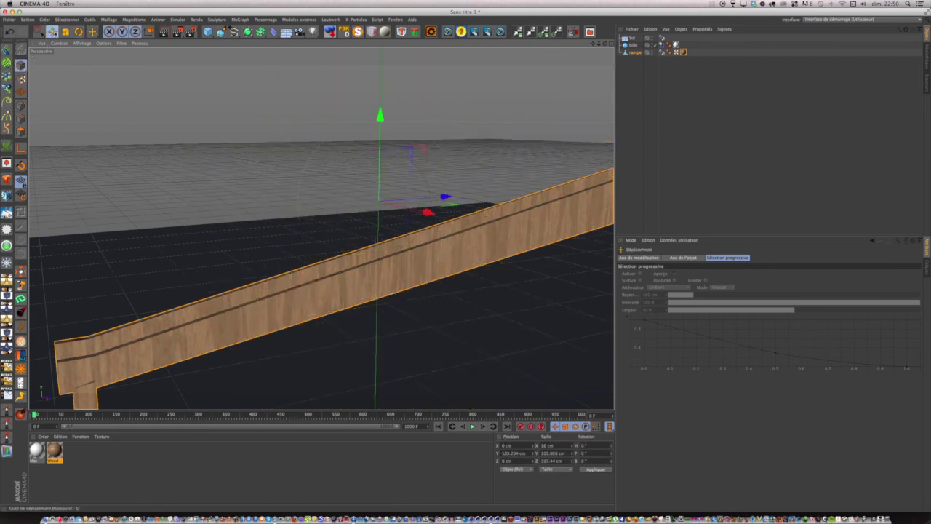
left_click(244, 93)
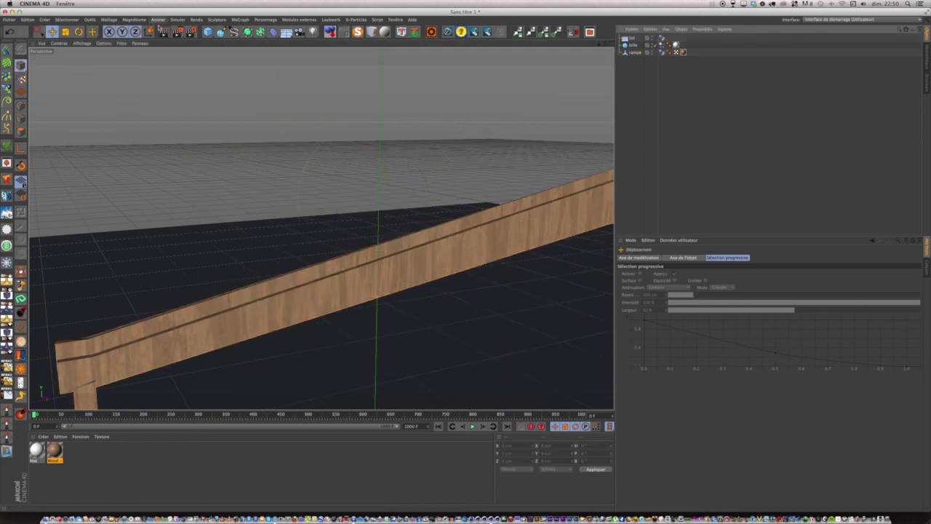
Render the ramp's lower end from the side and from above to inspect the grain on the legs, walls and channel floor
left_click_drag(592, 44, 655, 8)
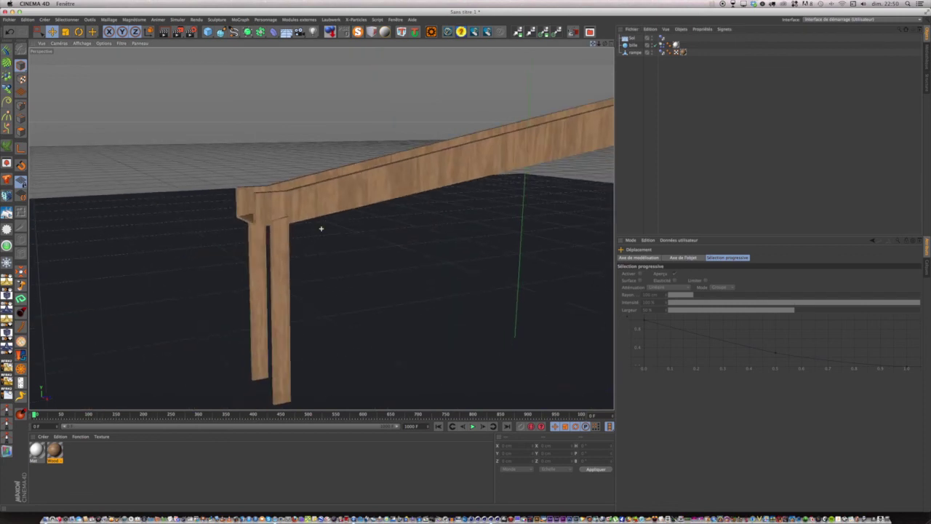
left_click(163, 32)
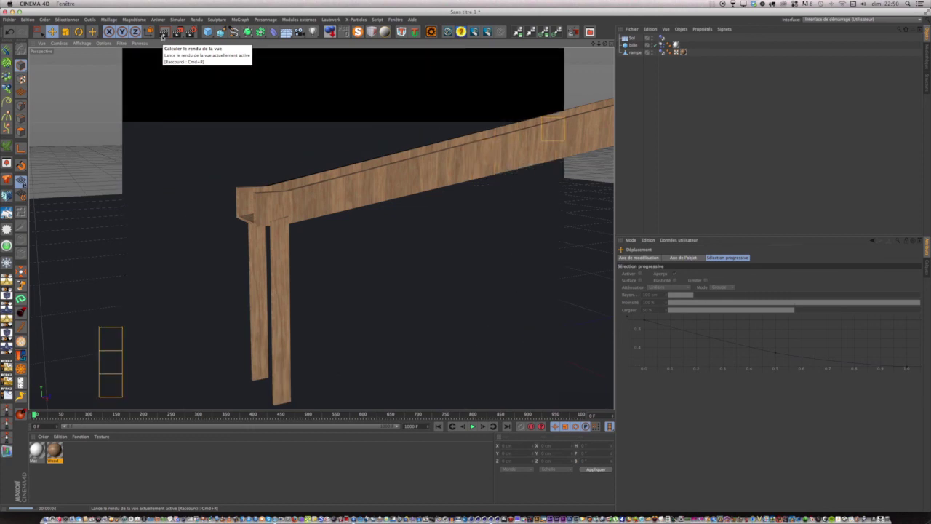
left_click_drag(604, 43, 321, 228)
left_click_drag(595, 45, 320, 229)
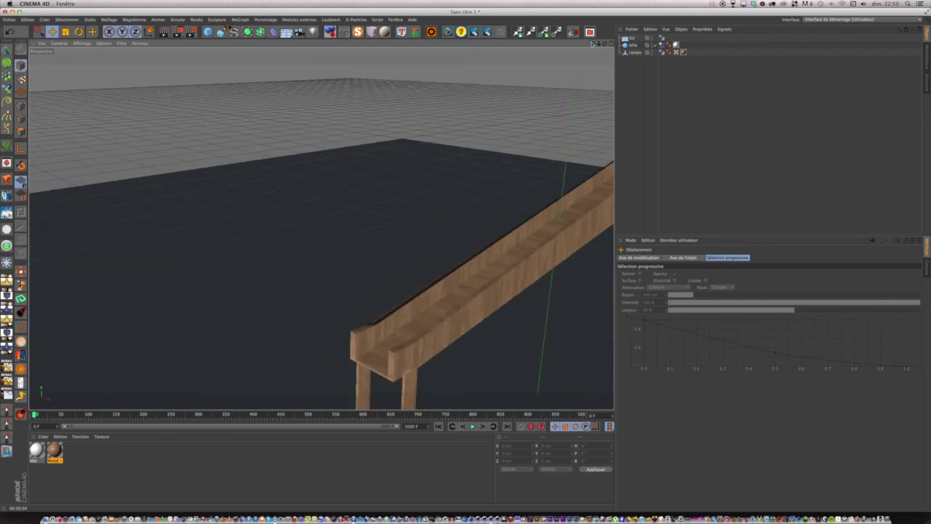
left_click_drag(591, 43, 320, 228)
left_click_drag(596, 43, 321, 228)
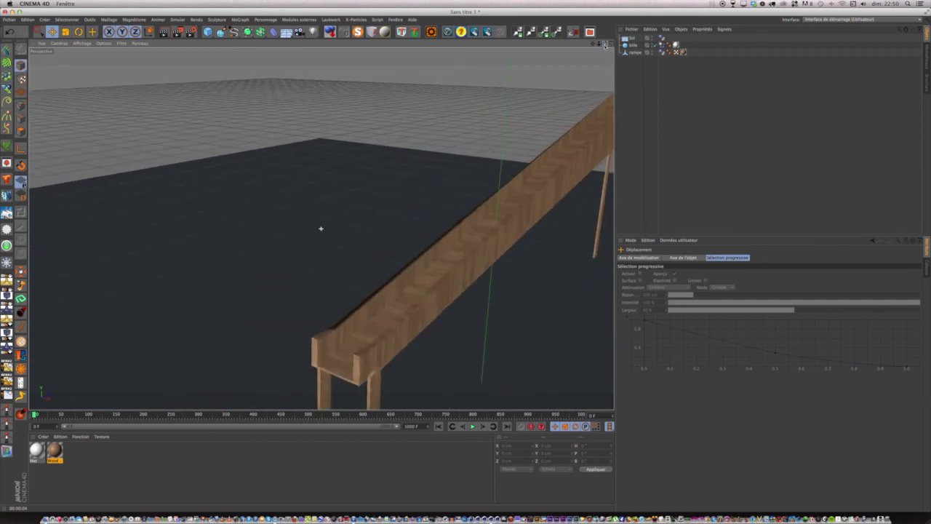
left_click(166, 31)
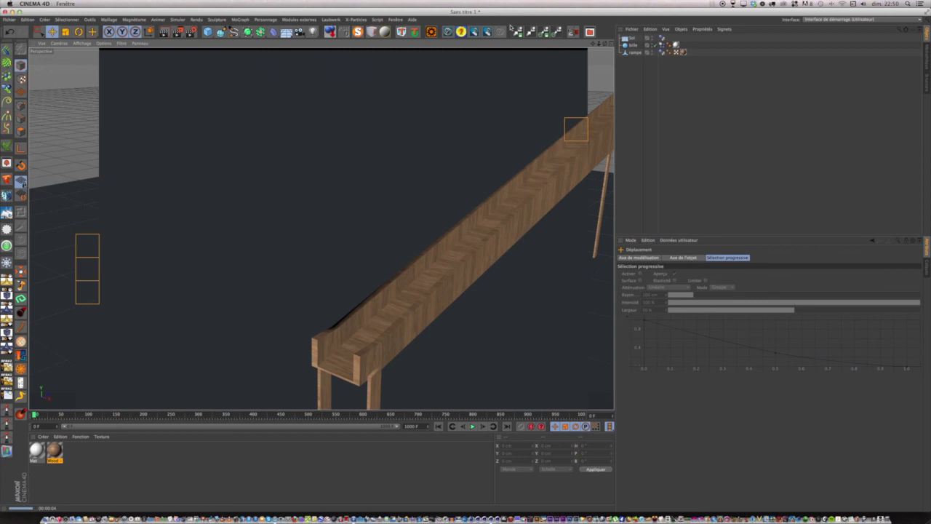
Duplicate bille twice, space the copies along the upper part of rampe, and play the simulation with all three balls
mouse_move(606, 44)
left_mouse_down()
mouse_move(593, 44)
mouse_move(605, 44)
left_mouse_up()
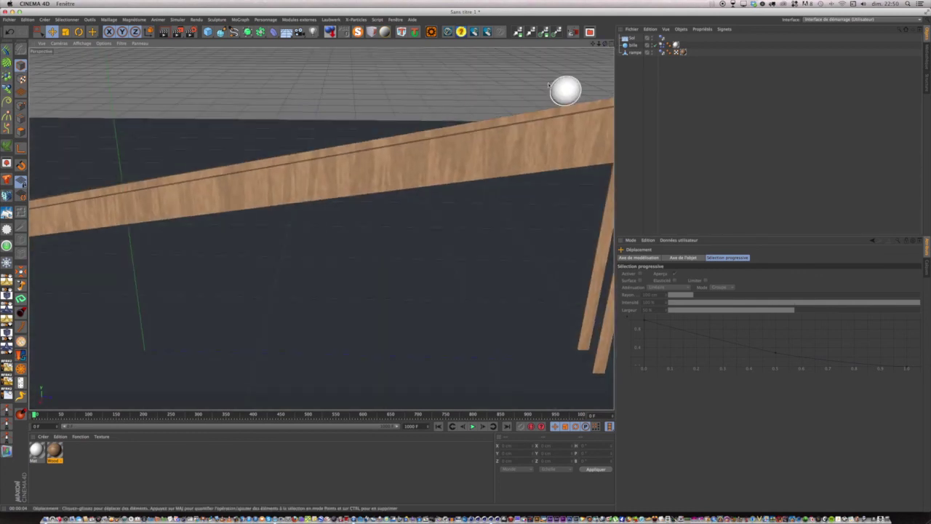
scroll(556, 92, "down", 10)
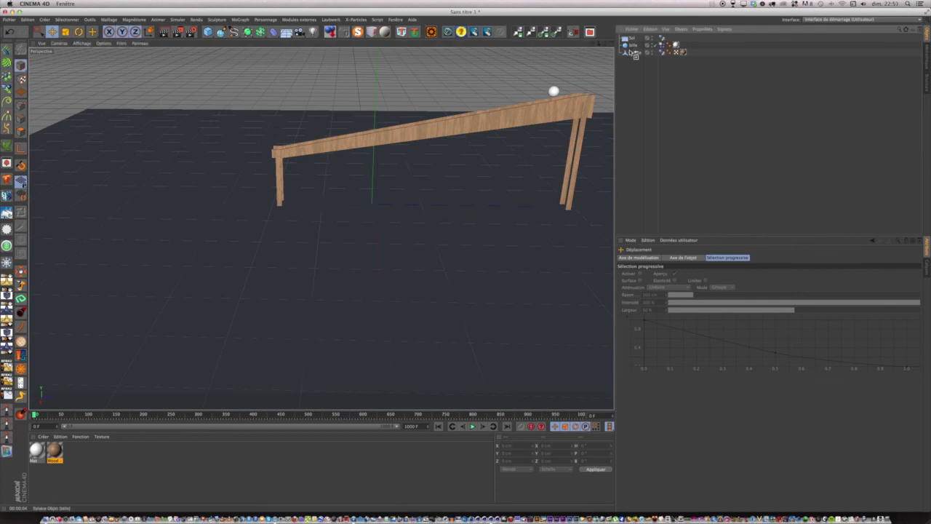
left_click_drag(633, 54, 633, 58, "ctrl")
left_click_drag(604, 91, 554, 106)
left_click(635, 53)
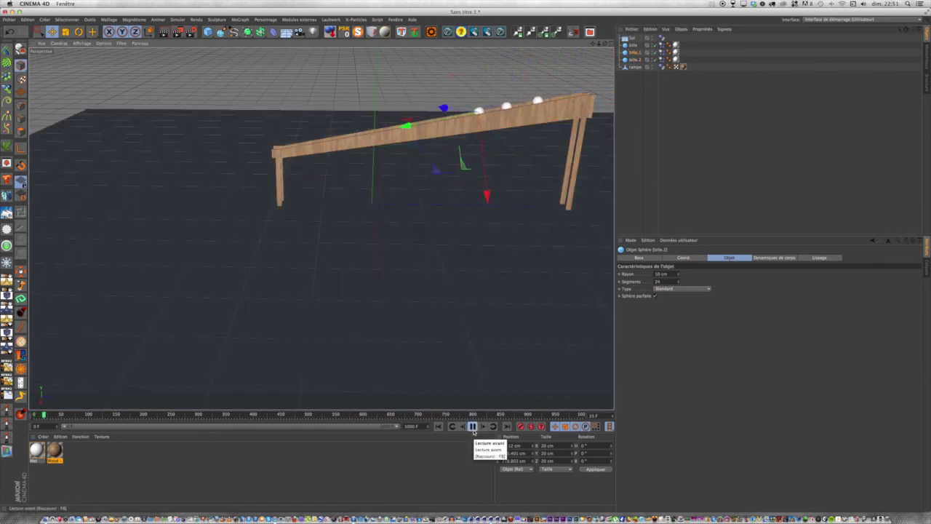
left_click(670, 184)
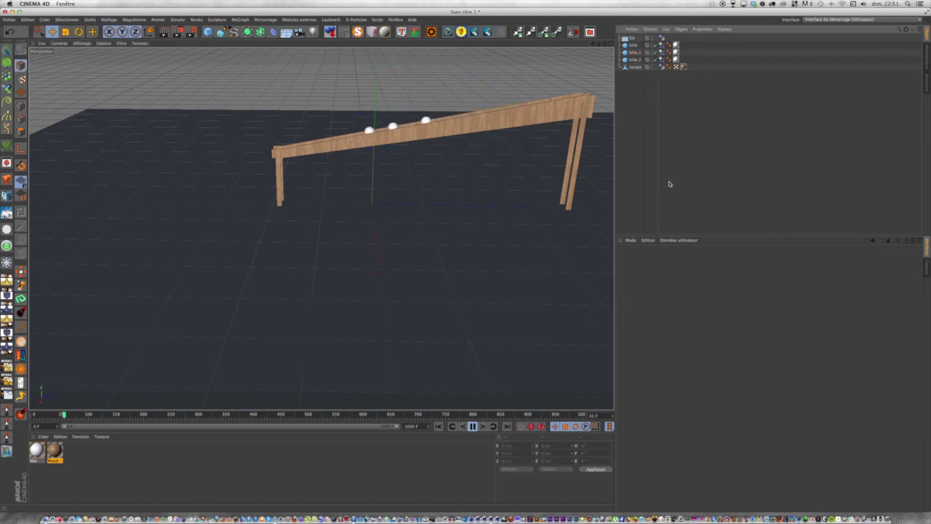